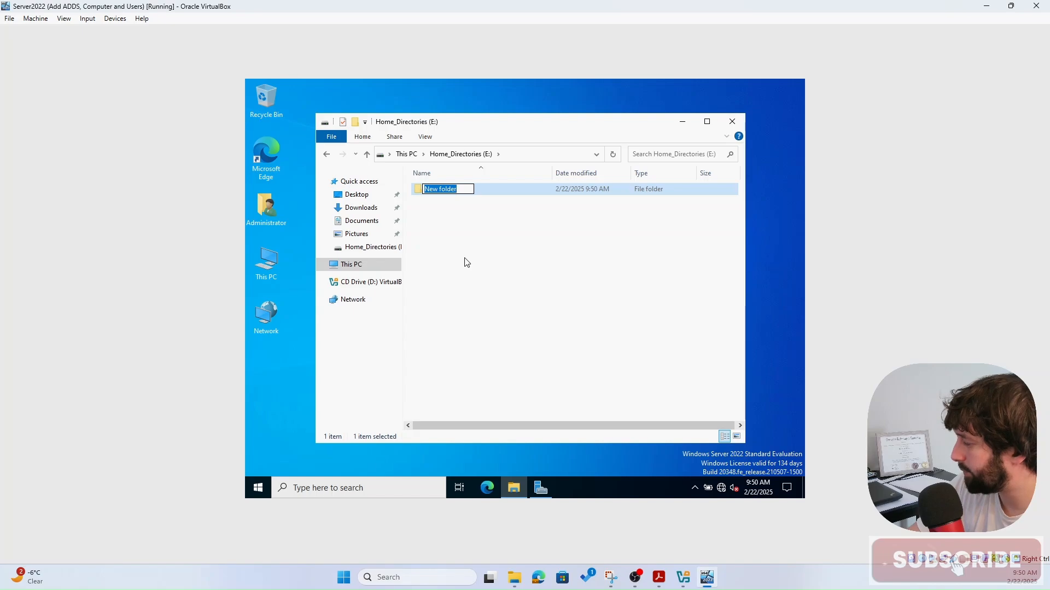
- Name the new folder Home_Folder and open its Properties at the Sharing tab
{"action": "type", "text": "Hom"}
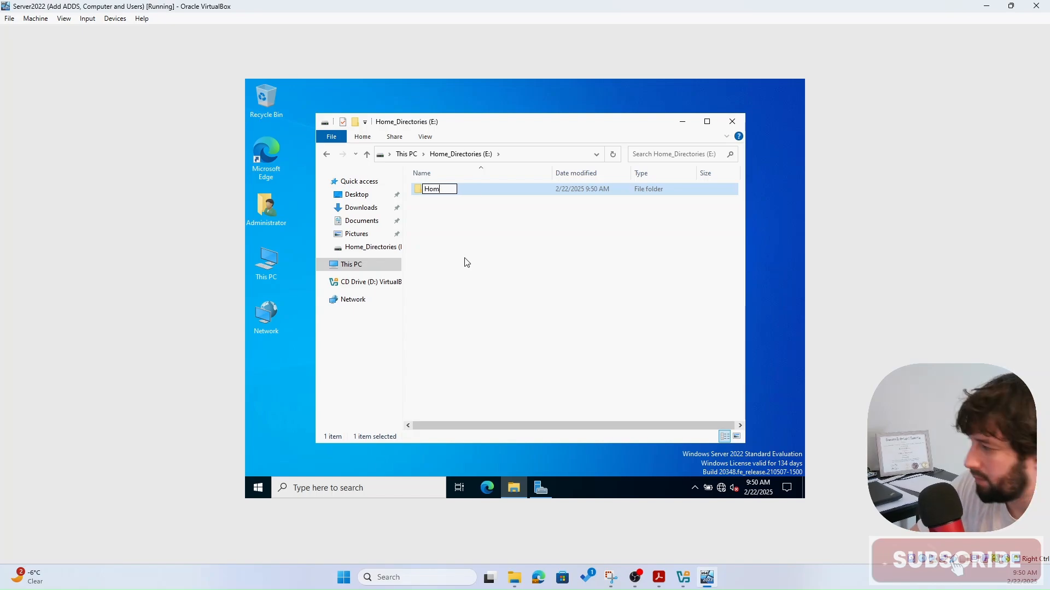
{"action": "type", "text": "e_Folder"}
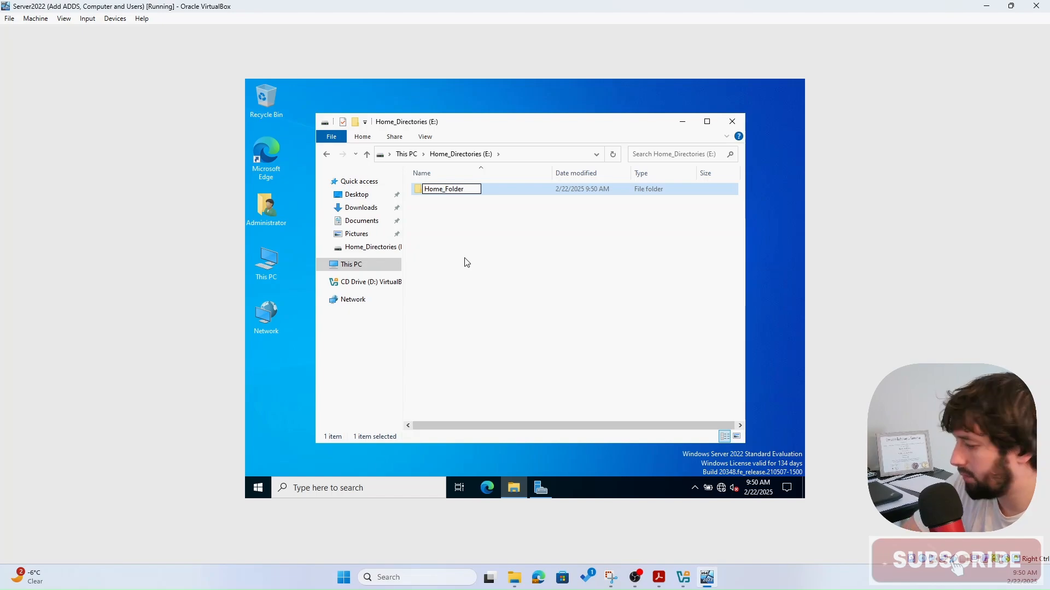
{"action": "key", "text": "Return"}
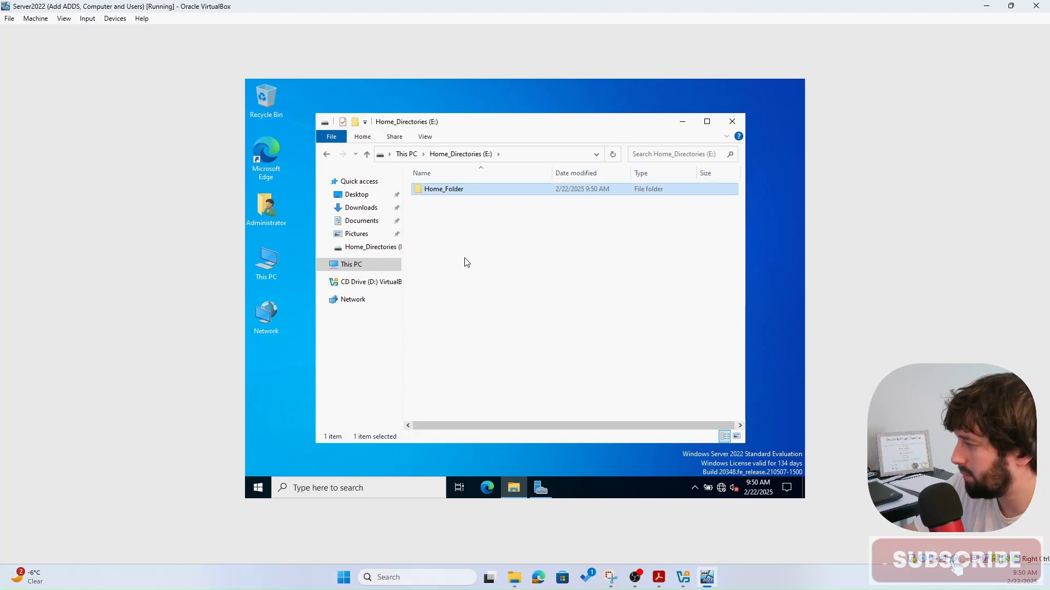
{"action": "right_click", "coordinate": [447, 189]}
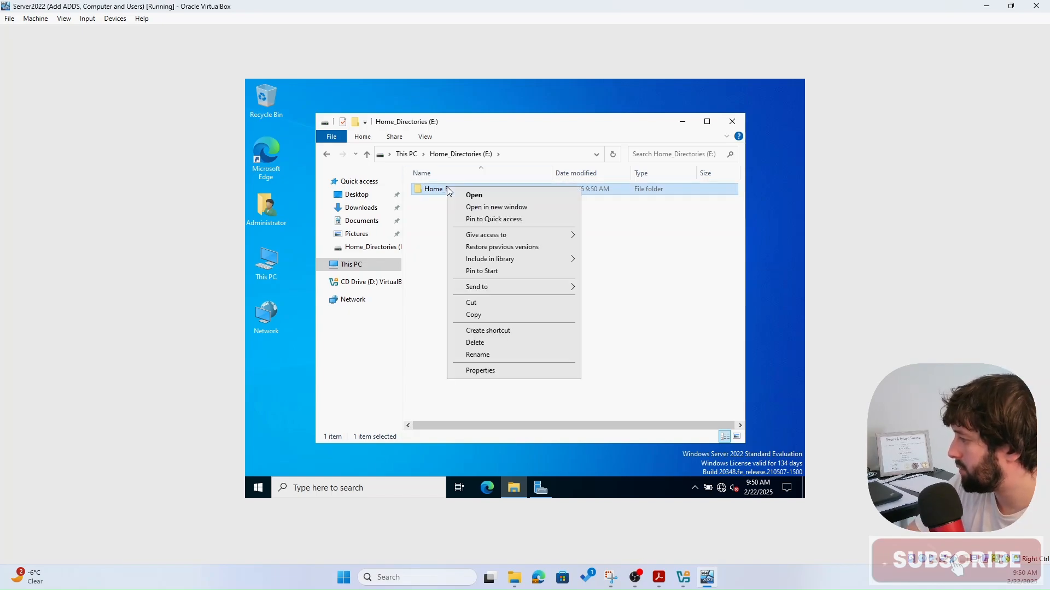
{"action": "left_click", "coordinate": [483, 372]}
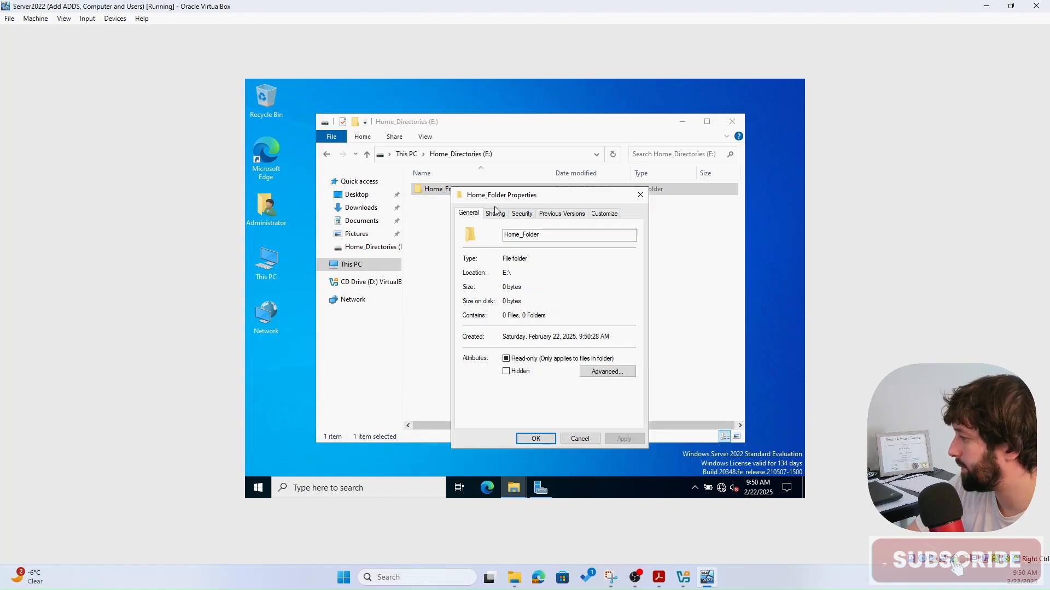
{"action": "left_click", "coordinate": [495, 214]}
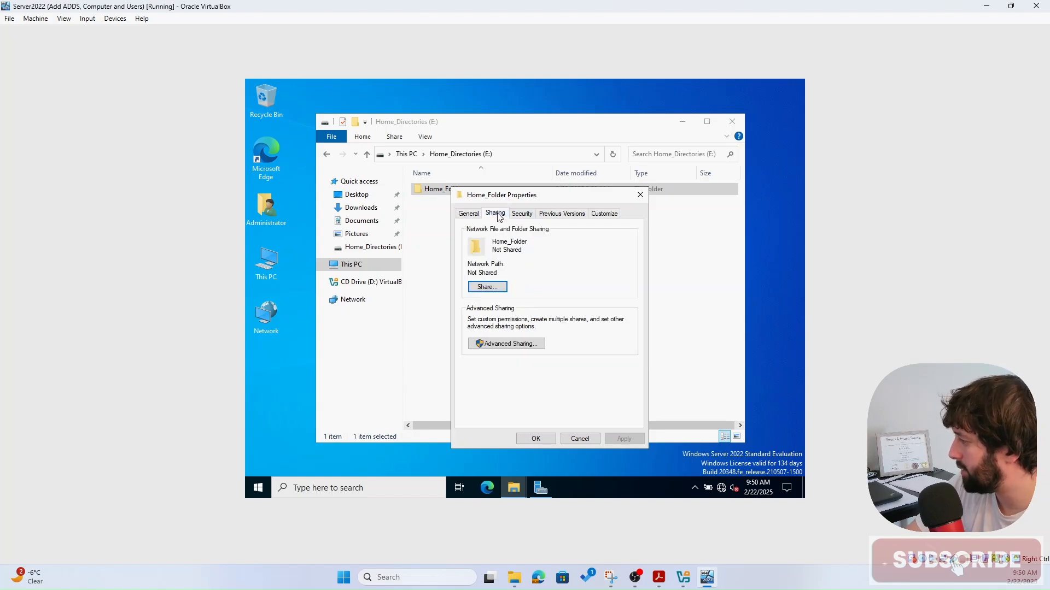
- In Advanced Sharing, enable sharing and rename the share to the hidden Home_Folder$
{"action": "left_click", "coordinate": [505, 346]}
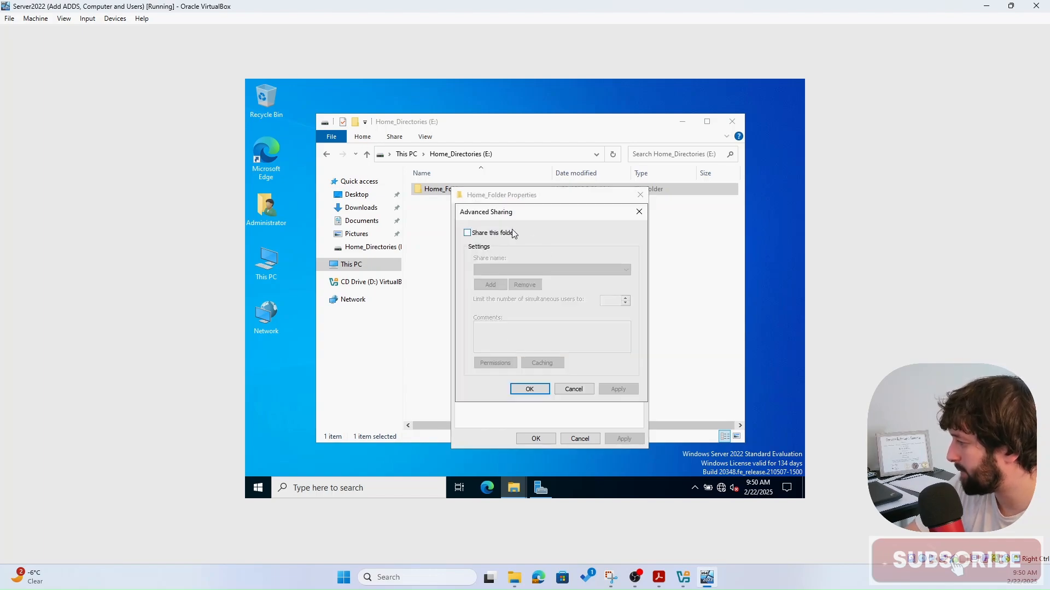
{"action": "left_click", "coordinate": [468, 233]}
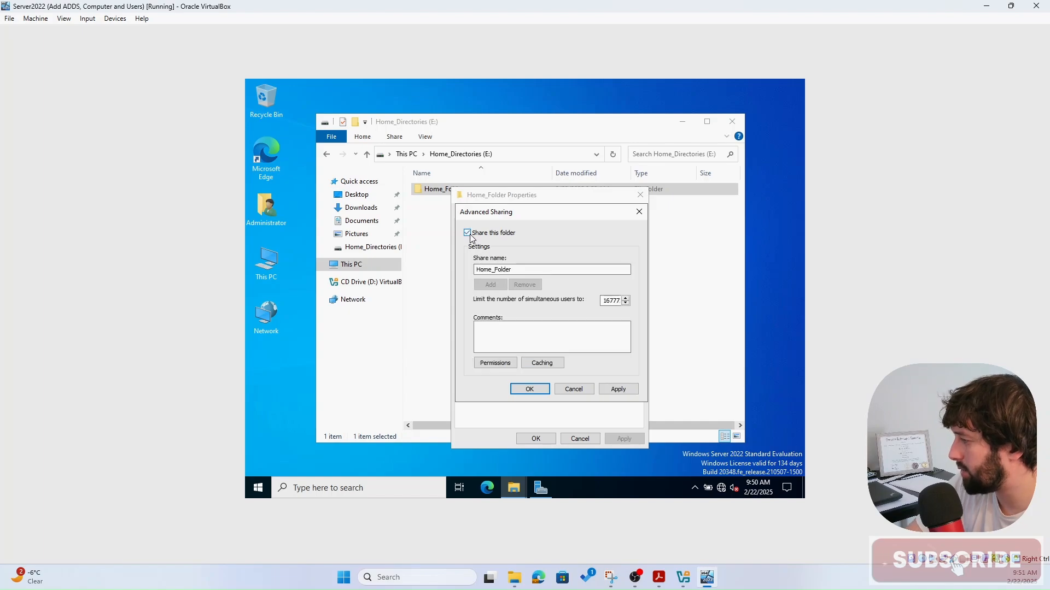
{"action": "left_click", "coordinate": [525, 269]}
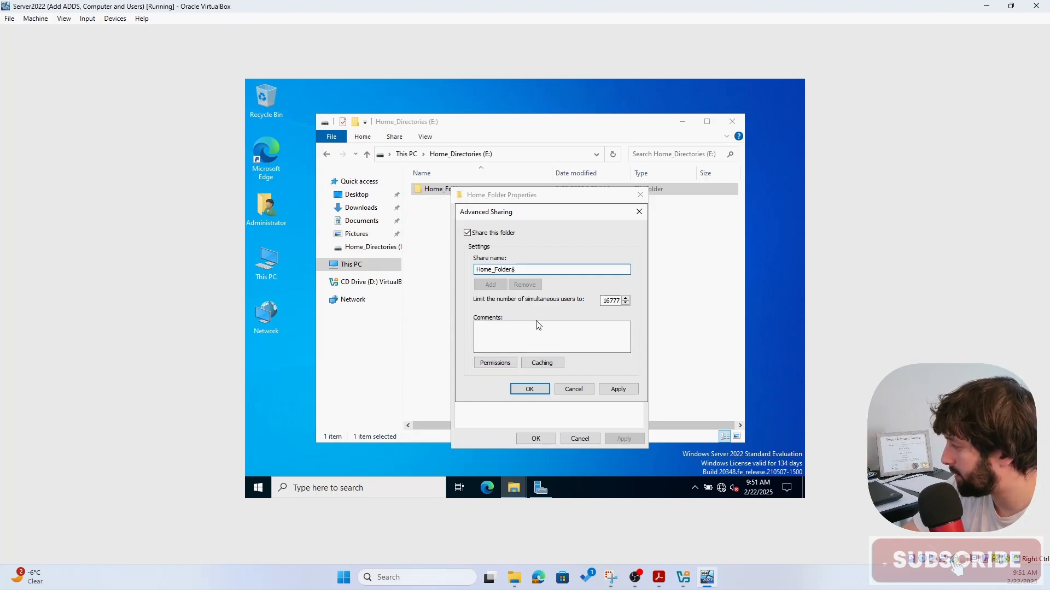
- Grant Everyone Full Control on the share and apply the sharing settings
{"action": "left_click", "coordinate": [494, 363]}
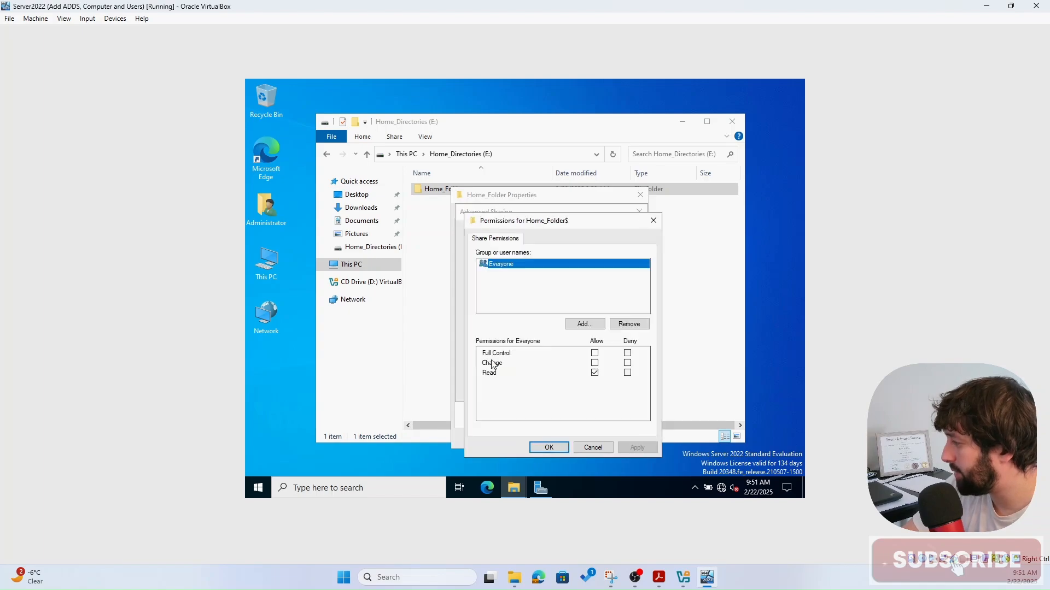
{"action": "left_click", "coordinate": [594, 355]}
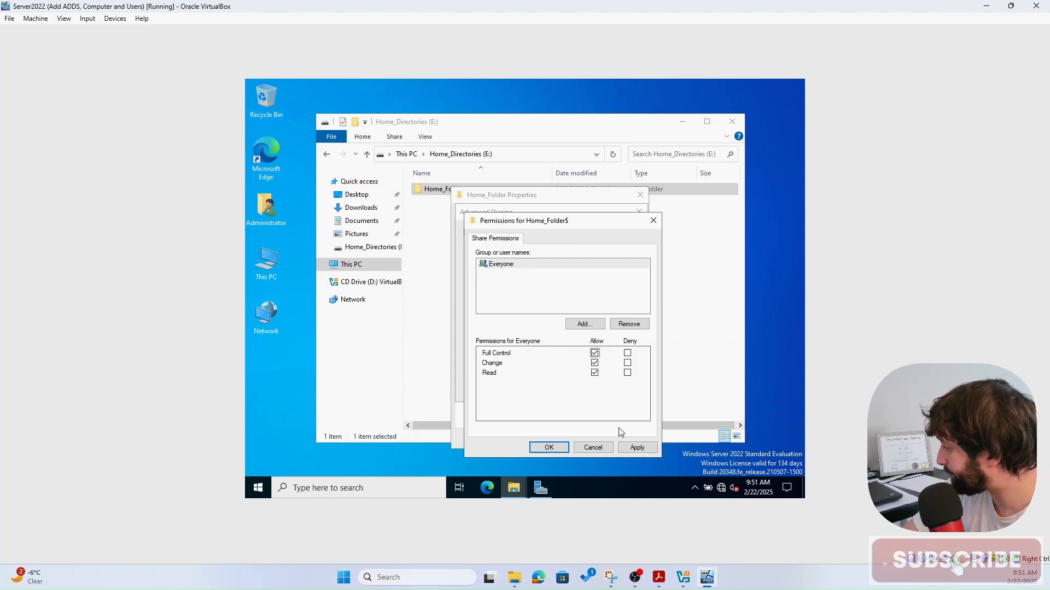
{"action": "left_click", "coordinate": [634, 448]}
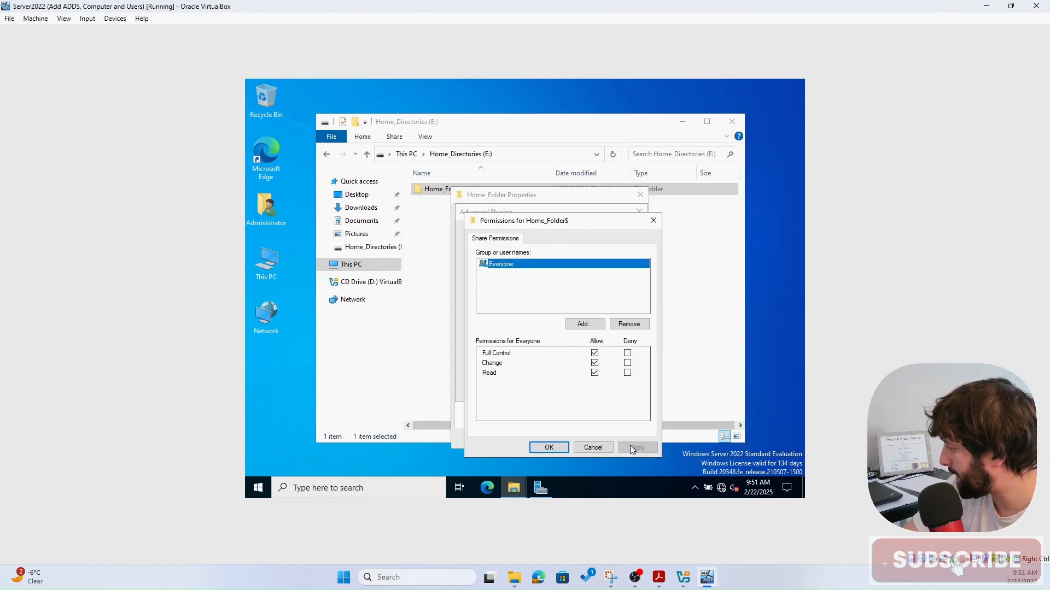
{"action": "left_click", "coordinate": [559, 449]}
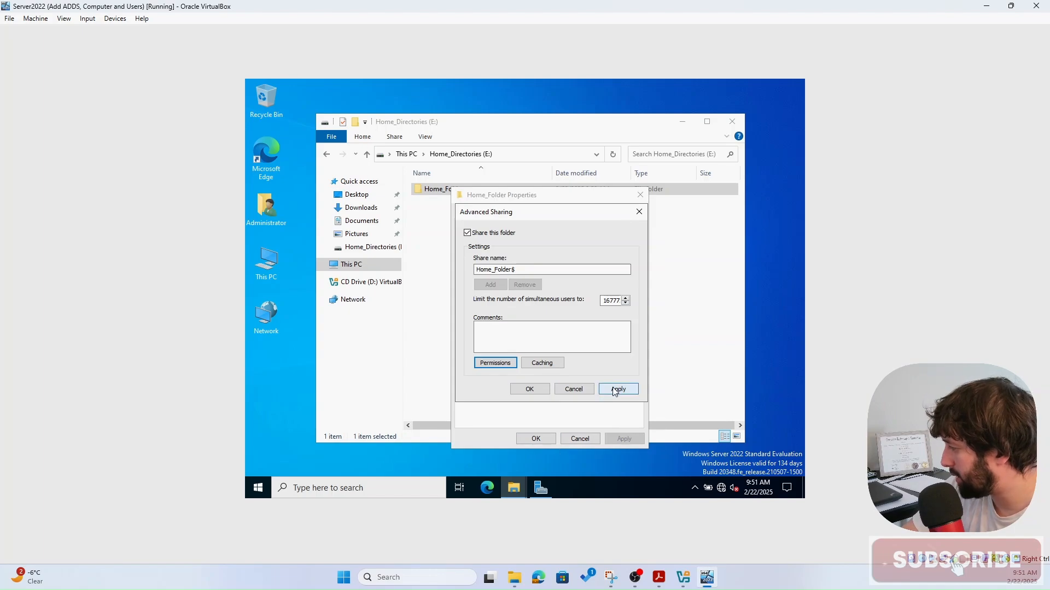
{"action": "left_click", "coordinate": [612, 388]}
{"action": "left_click", "coordinate": [529, 390]}
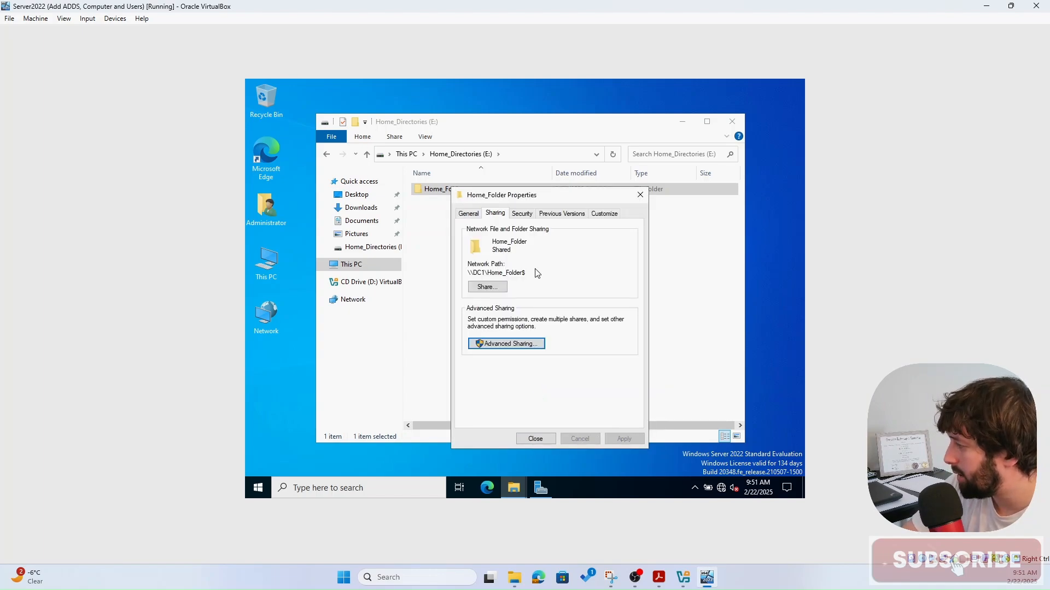
- Copy the network path \\DC1\Home_Folder$ and create a New Text Document on the desktop
{"action": "left_click_drag", "start_coordinate": [532, 273], "coordinate": [469, 271]}
{"action": "key", "text": "ctrl+c"}
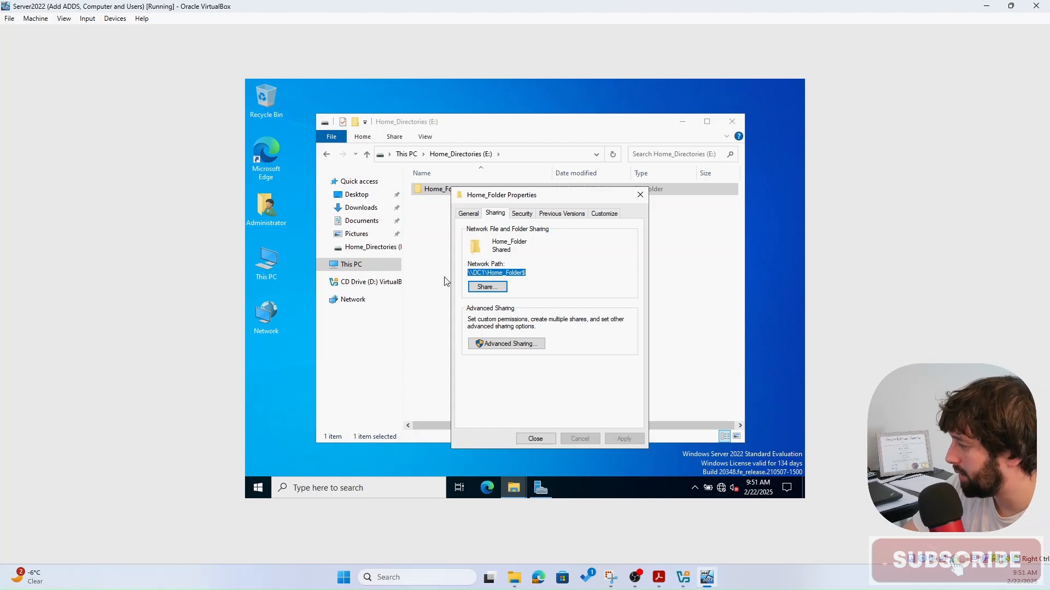
{"action": "left_click", "coordinate": [278, 369]}
{"action": "right_click", "coordinate": [277, 366]}
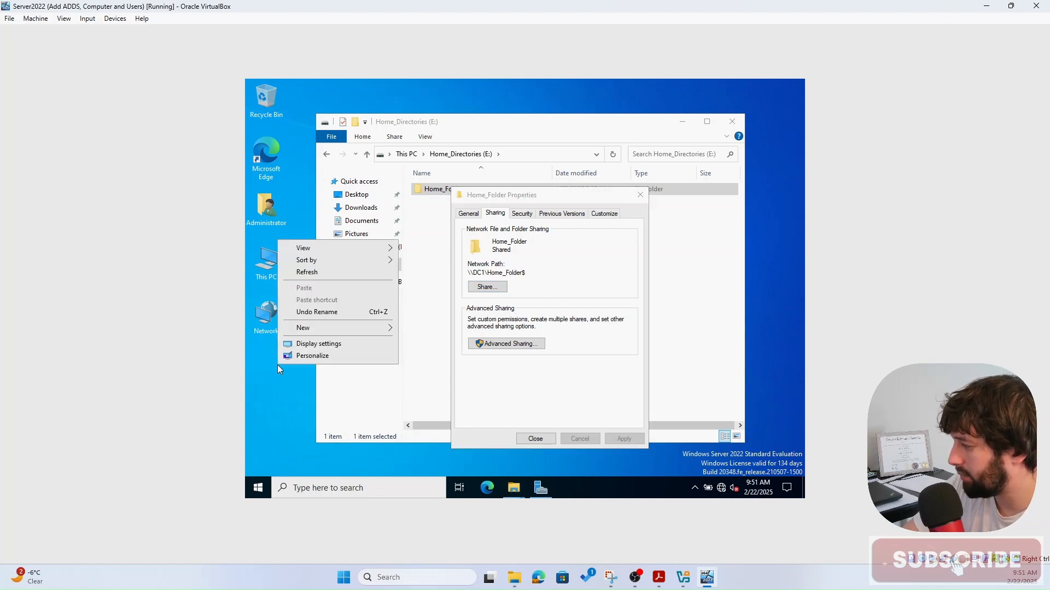
{"action": "mouse_move", "coordinate": [333, 328]}
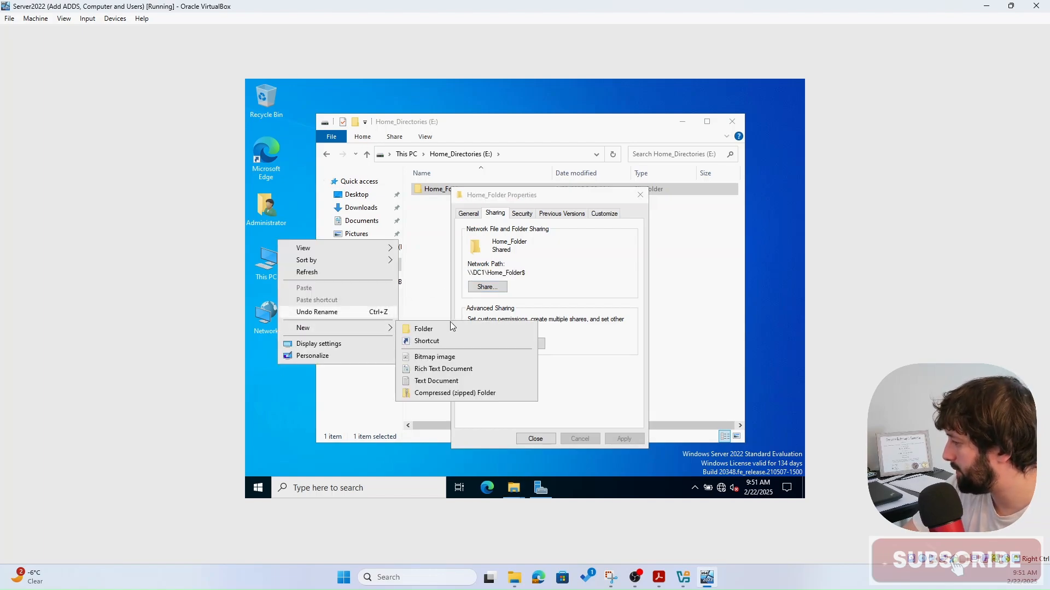
{"action": "left_click", "coordinate": [457, 381]}
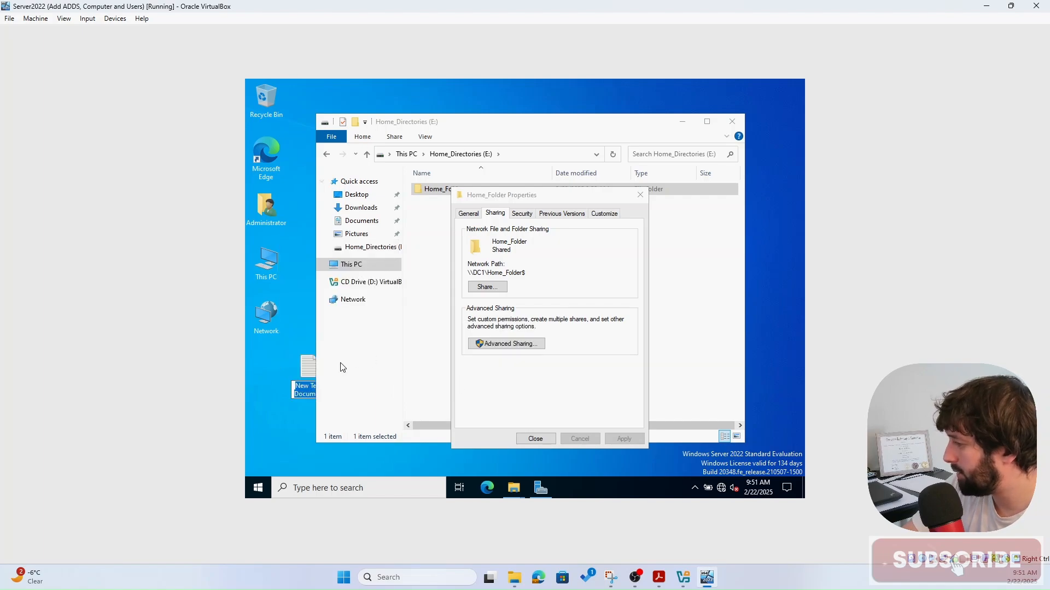
{"action": "left_click_drag", "start_coordinate": [309, 370], "coordinate": [274, 368]}
- Paste the share path into the text document in Notepad, then minimise Notepad
{"action": "double_click", "coordinate": [274, 362]}
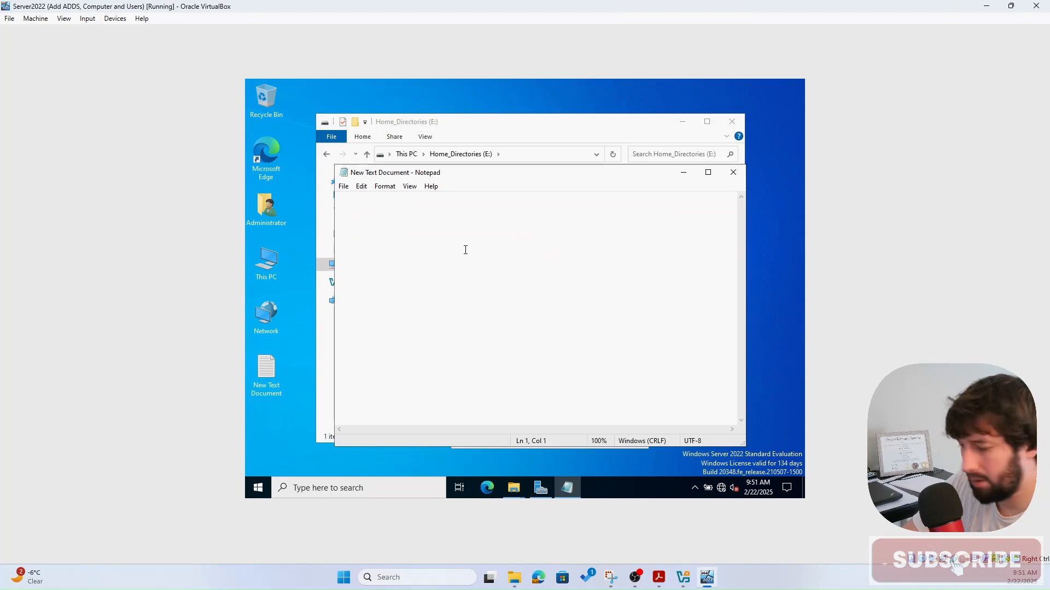
{"action": "key", "text": "ctrl+v"}
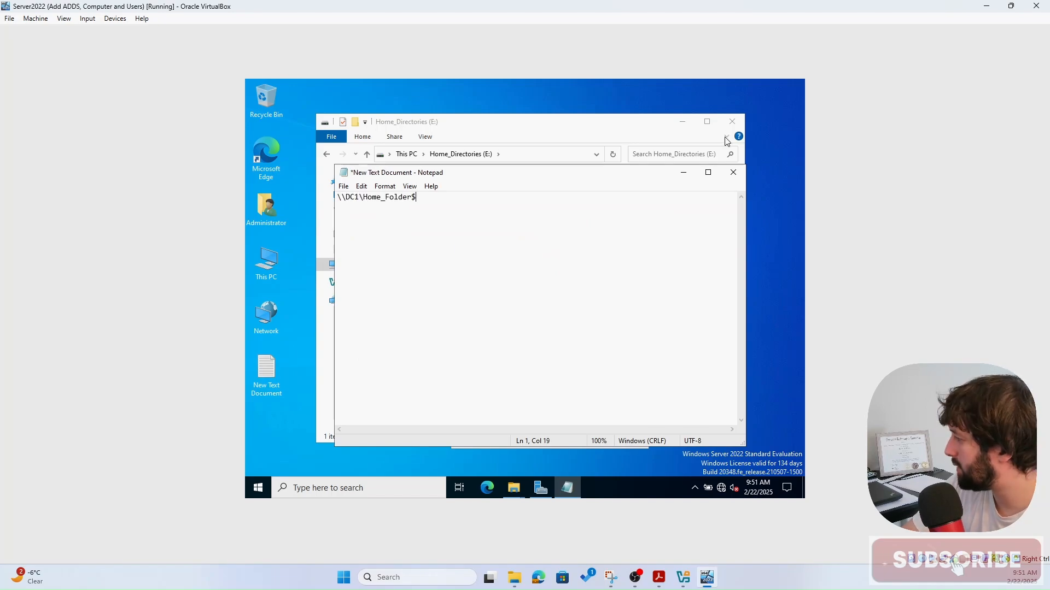
{"action": "left_click", "coordinate": [684, 174]}
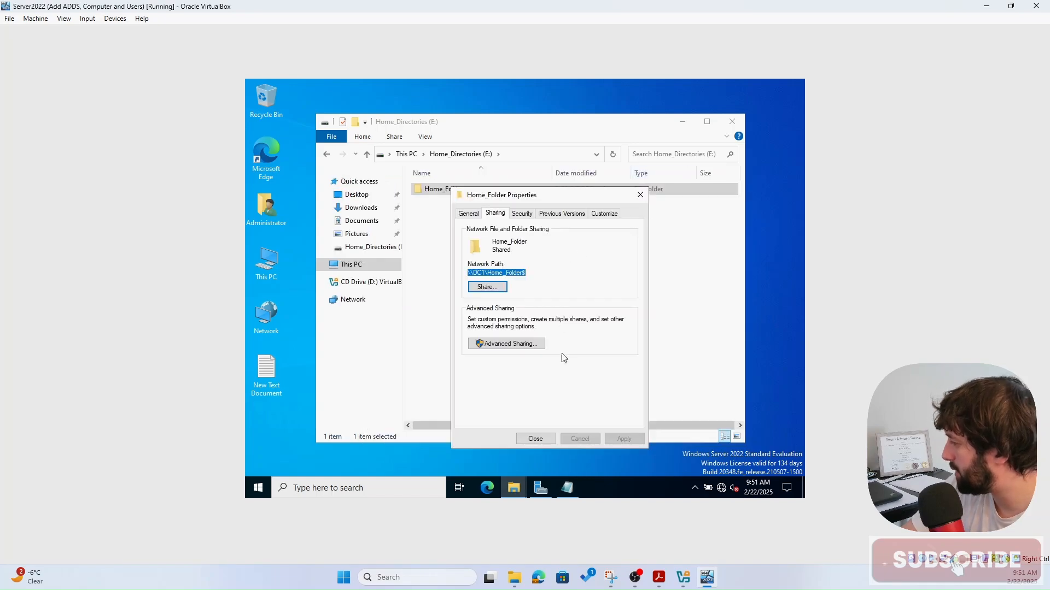
- On the Security tab, select COURSE\Users and open Advanced Security Settings for Home_Folder
{"action": "left_click", "coordinate": [521, 214]}
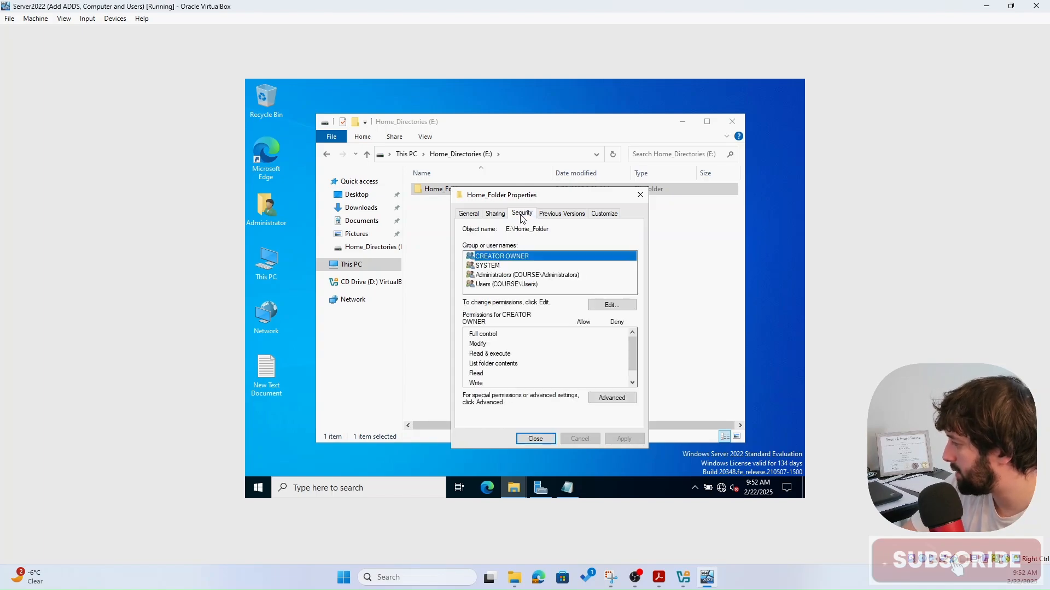
{"action": "left_click", "coordinate": [517, 285]}
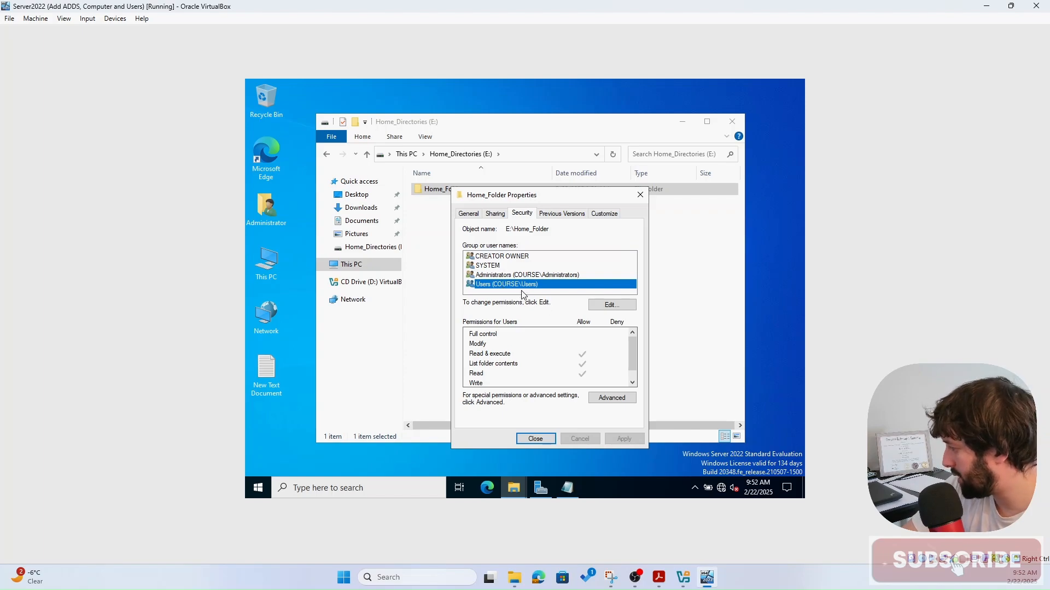
{"action": "left_click", "coordinate": [610, 400]}
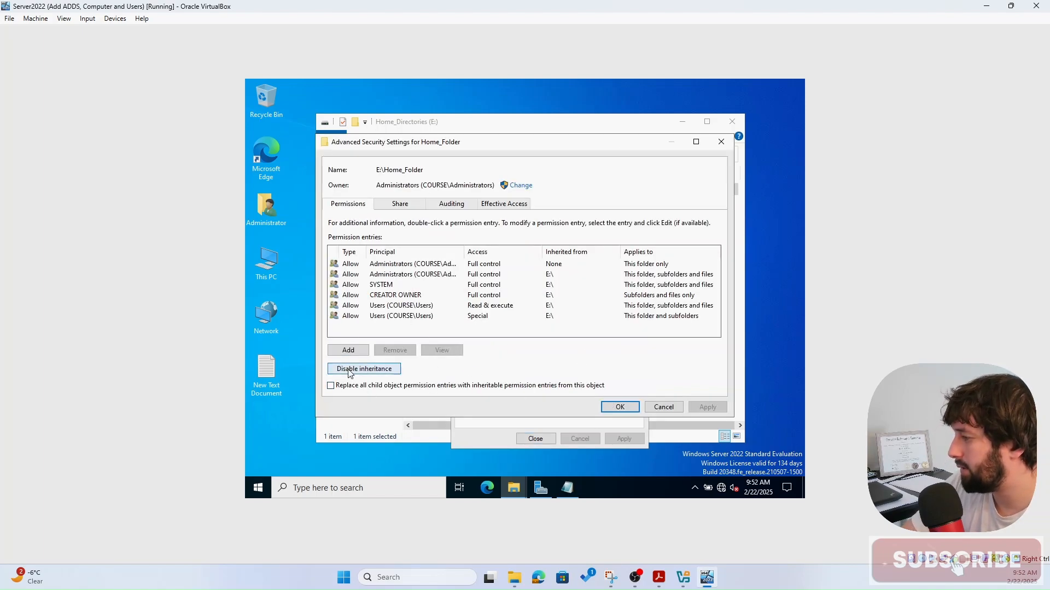
- Disable inheritance, delete both Users entries, keep Administrators, SYSTEM, CREATOR OWNER, and apply
{"action": "left_click", "coordinate": [379, 370]}
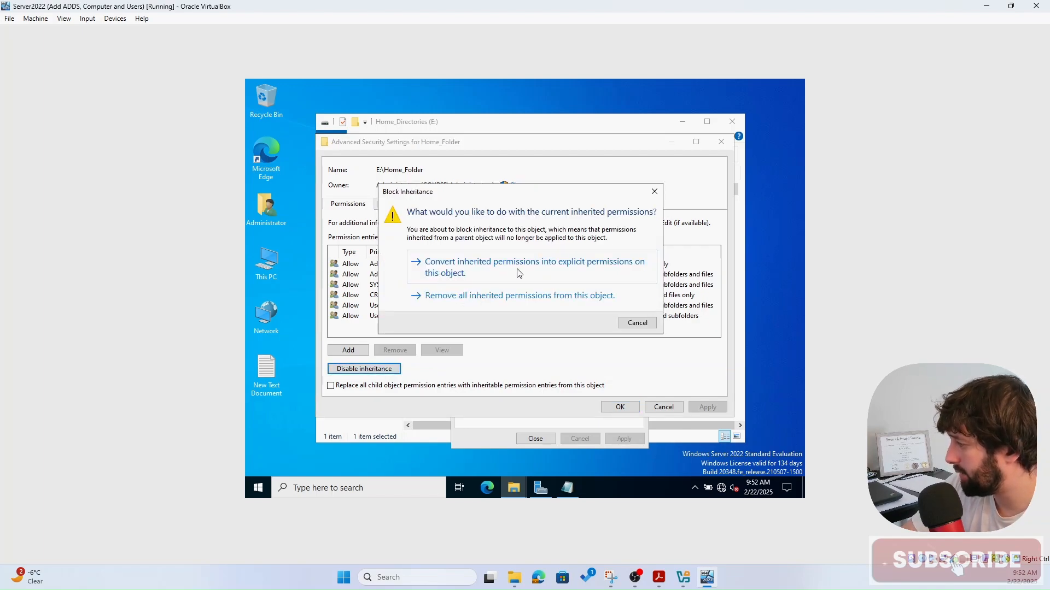
{"action": "left_click", "coordinate": [489, 276]}
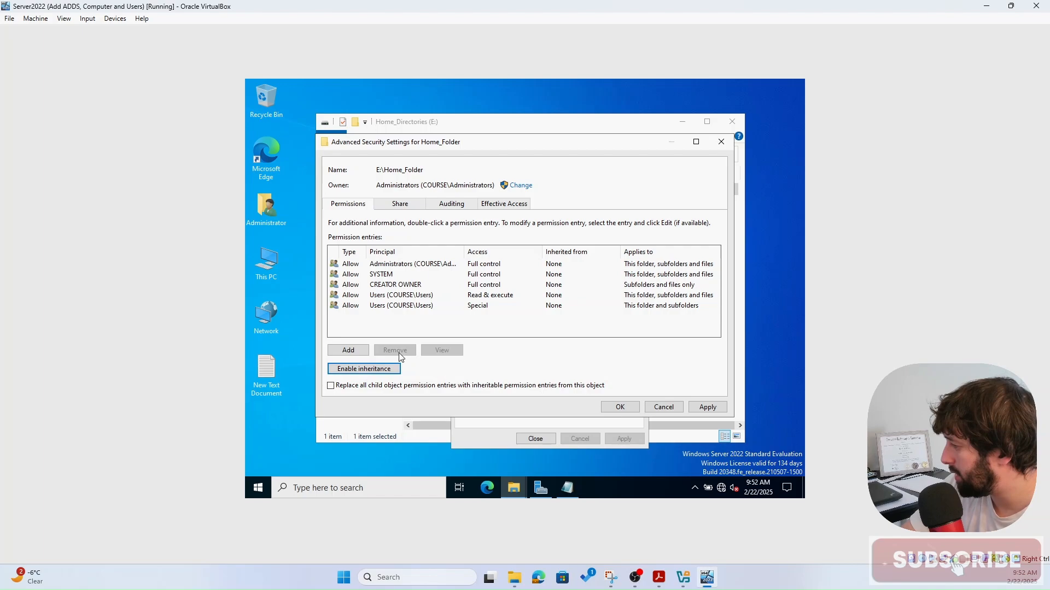
{"action": "left_click", "coordinate": [352, 296]}
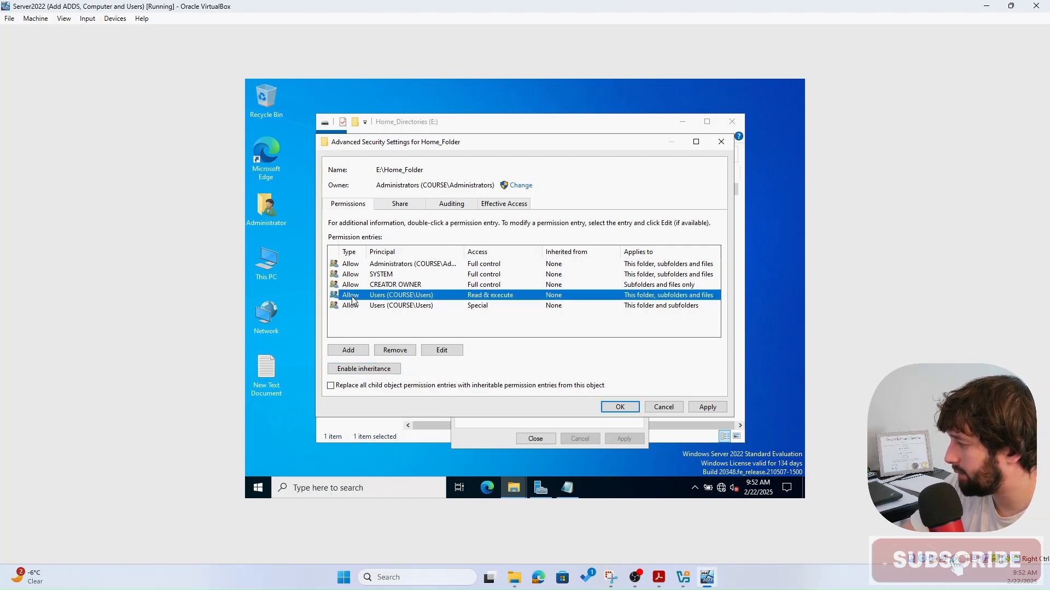
{"action": "left_click", "coordinate": [395, 350]}
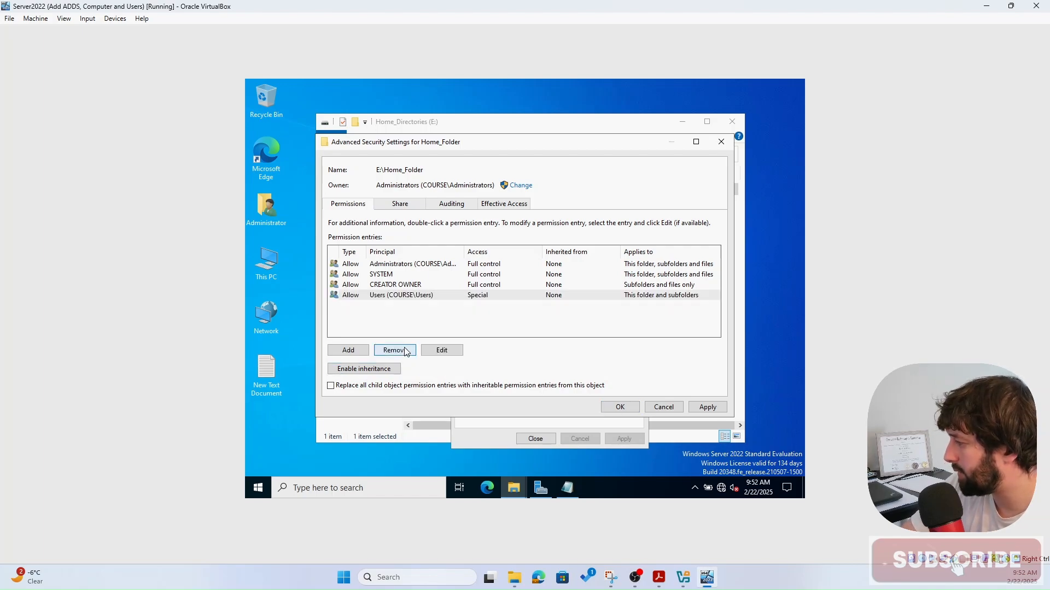
{"action": "left_click", "coordinate": [401, 298]}
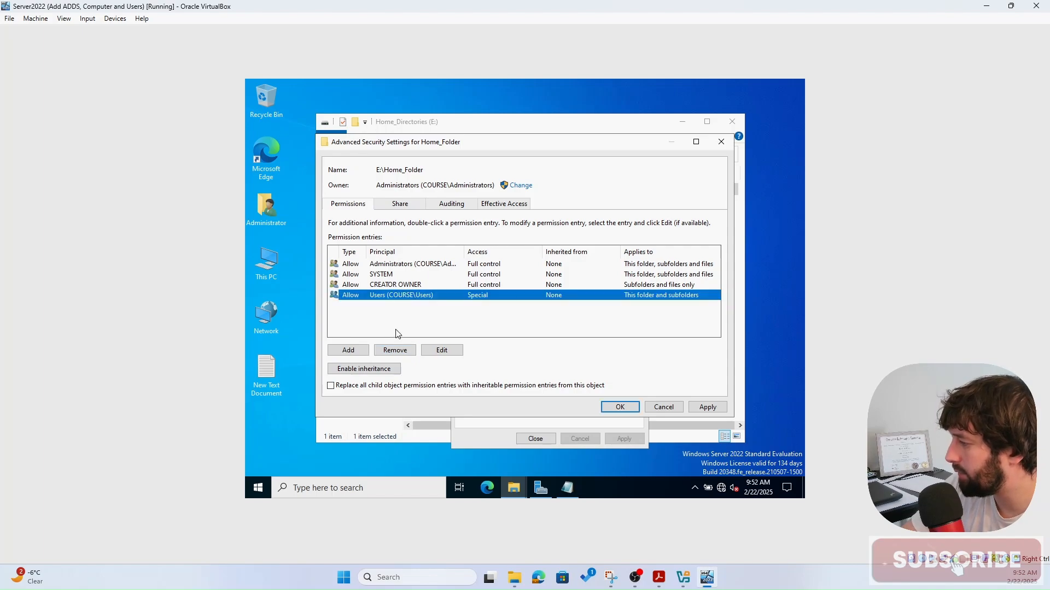
{"action": "left_click", "coordinate": [396, 351]}
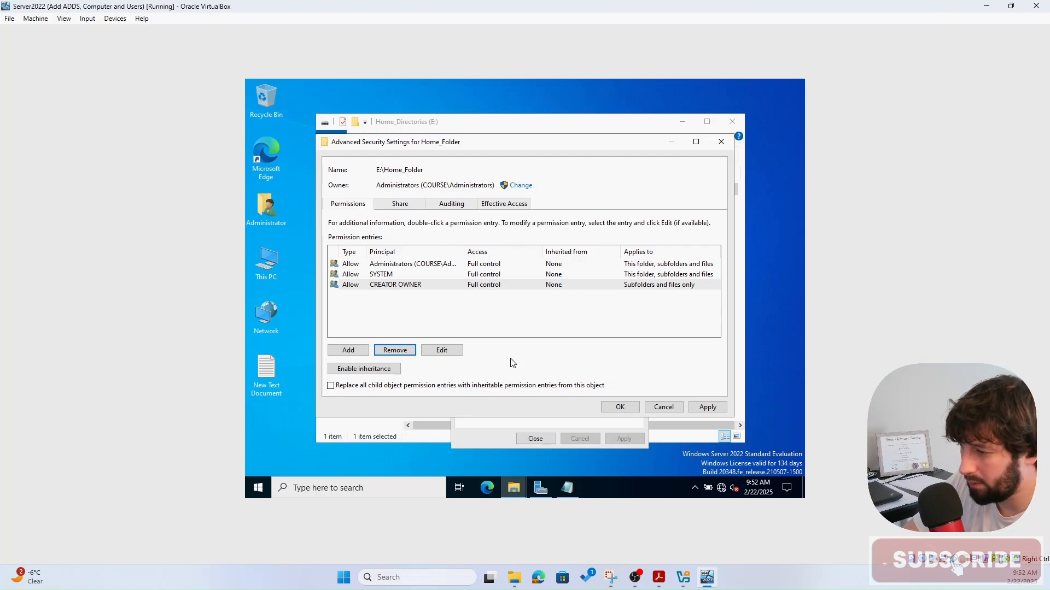
{"action": "left_click", "coordinate": [708, 410]}
{"action": "left_click", "coordinate": [620, 408]}
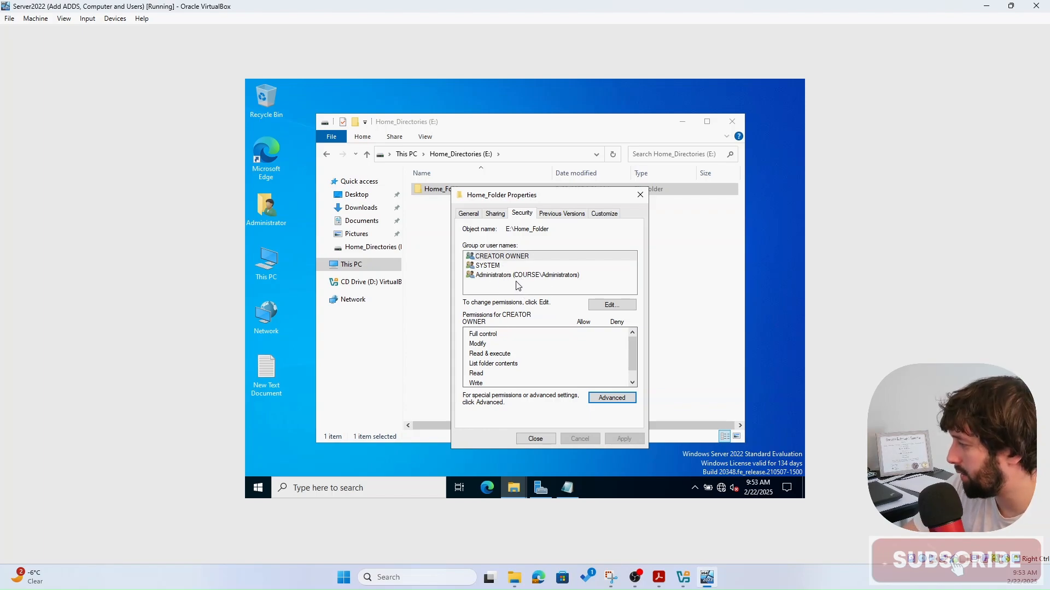
- Close Home_Folder's properties and launch Active Directory Users and Computers from Server Manager's Tools
{"action": "left_click", "coordinate": [530, 439]}
{"action": "left_click", "coordinate": [539, 486]}
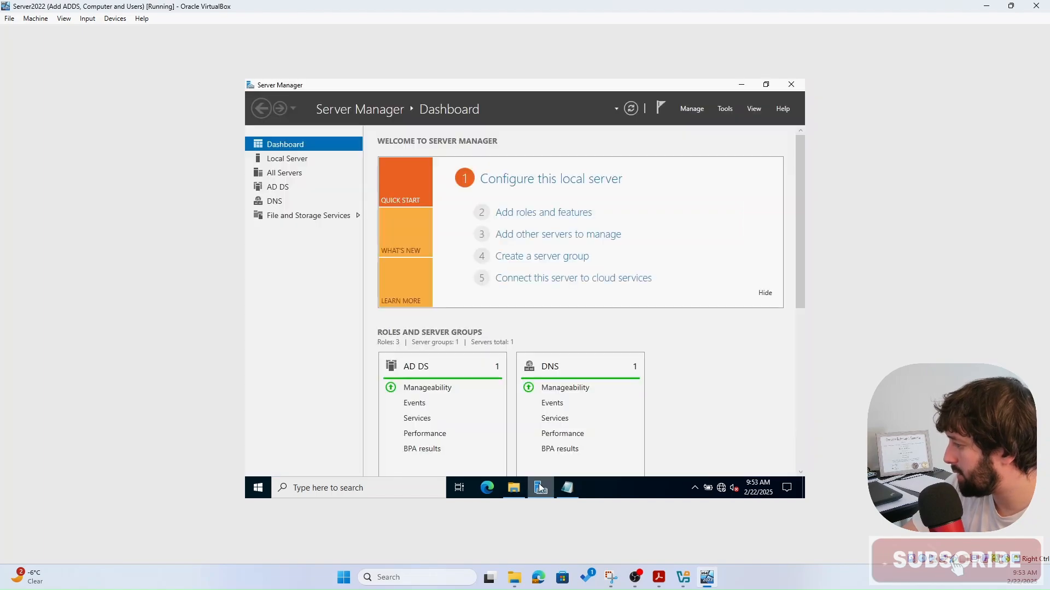
{"action": "left_click", "coordinate": [724, 109]}
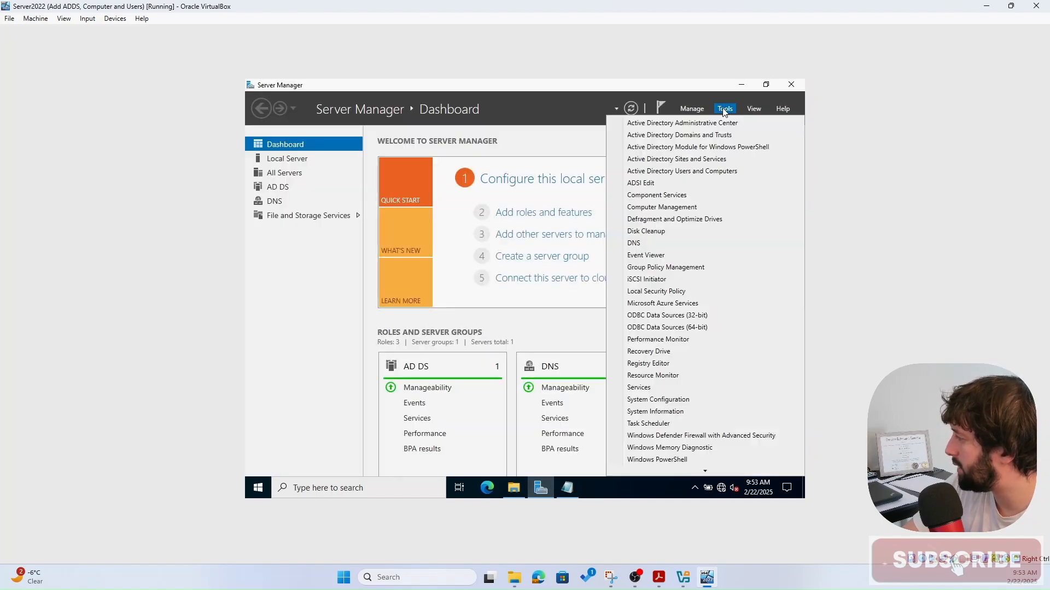
{"action": "left_click", "coordinate": [685, 172]}
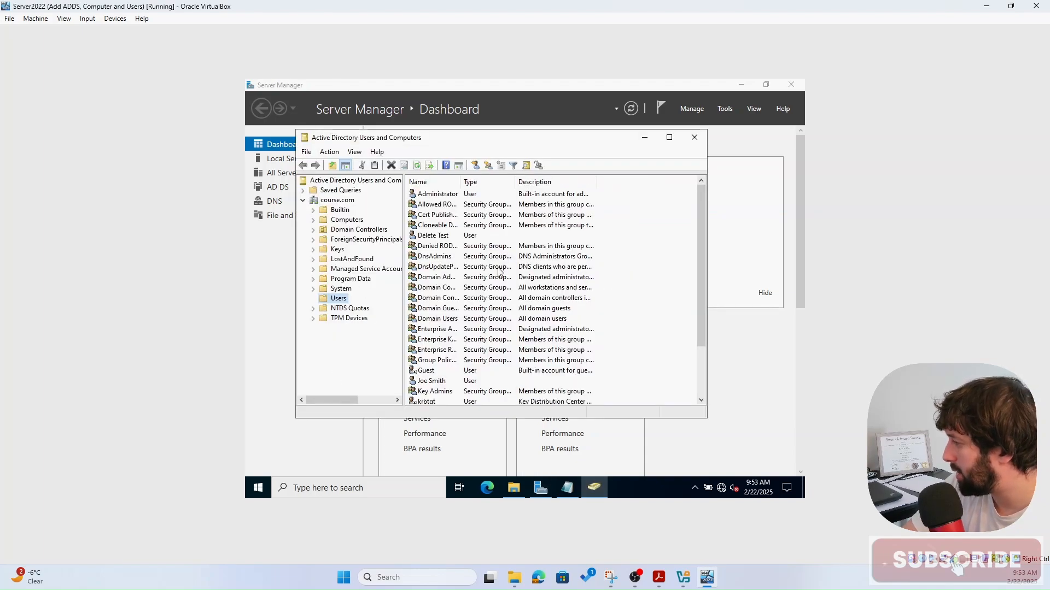
- Open the domain user's Properties from the Users container and go to the Profile tab
{"action": "scroll", "coordinate": [499, 270], "scroll_direction": "down", "scroll_amount": 2}
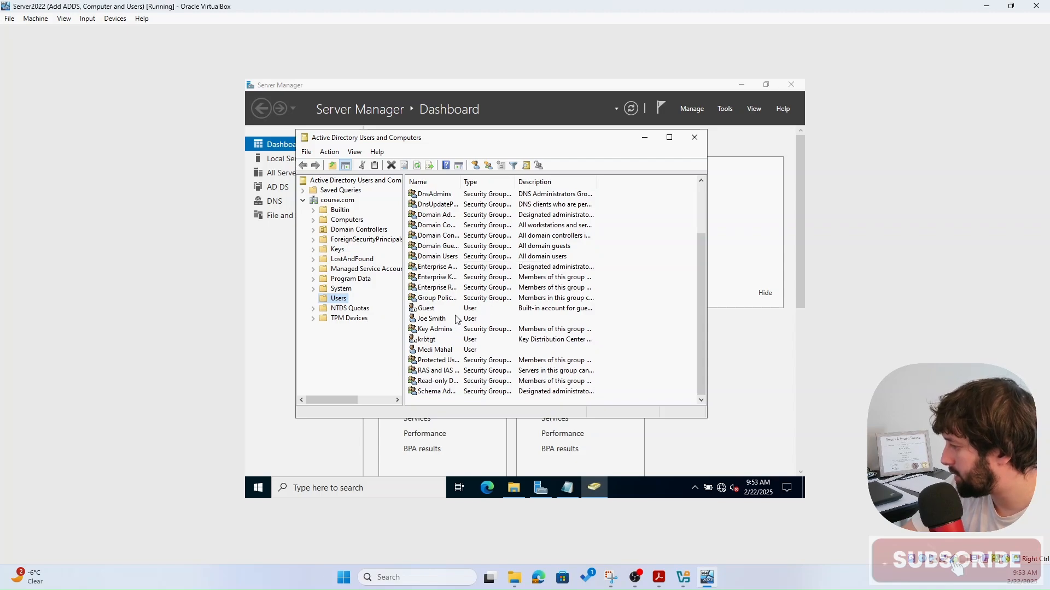
{"action": "left_click", "coordinate": [439, 322]}
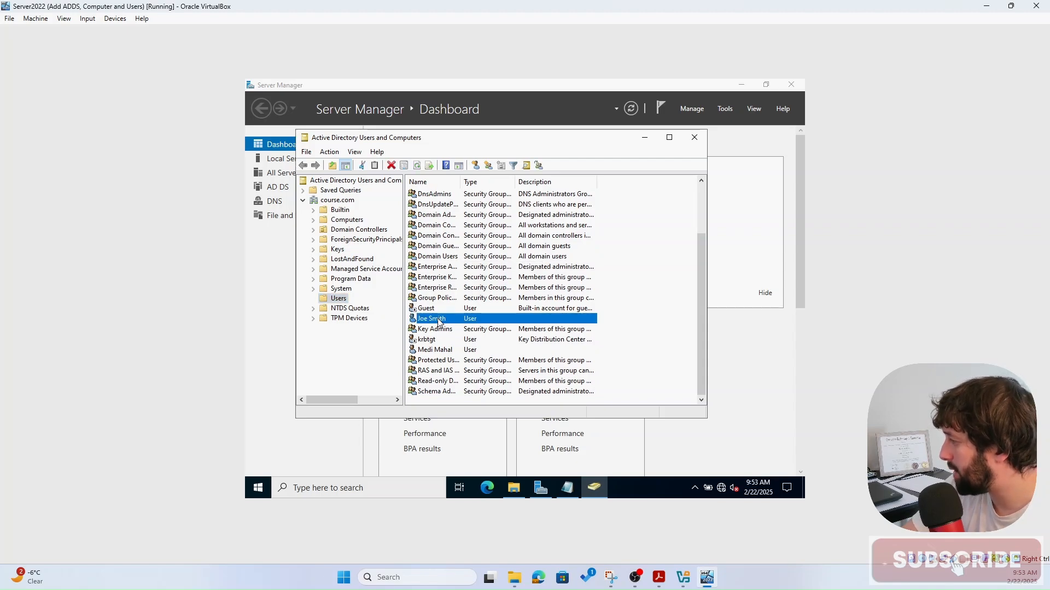
{"action": "double_click", "coordinate": [439, 322]}
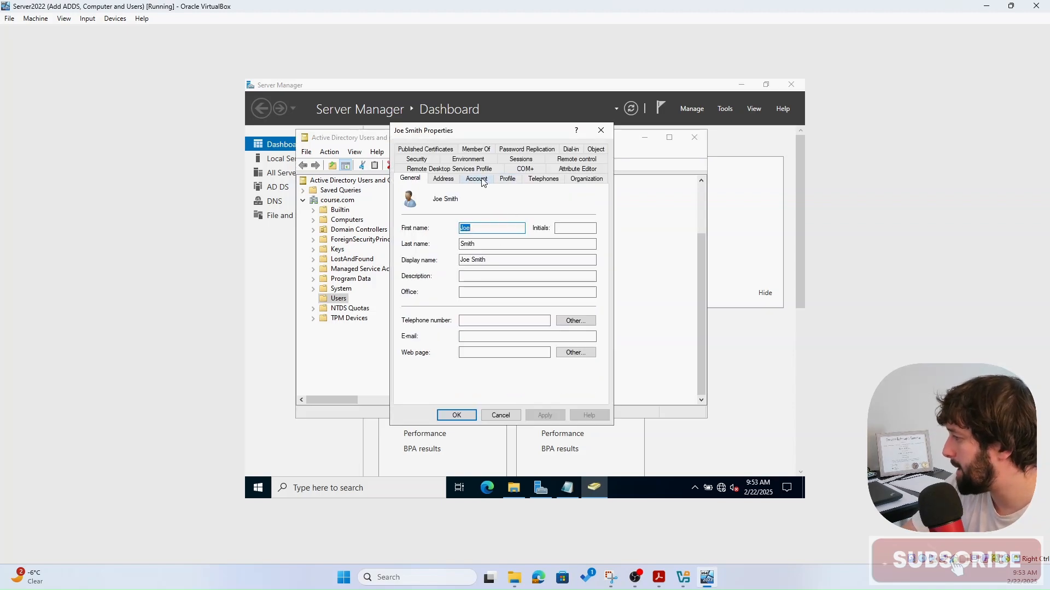
{"action": "left_click", "coordinate": [507, 179]}
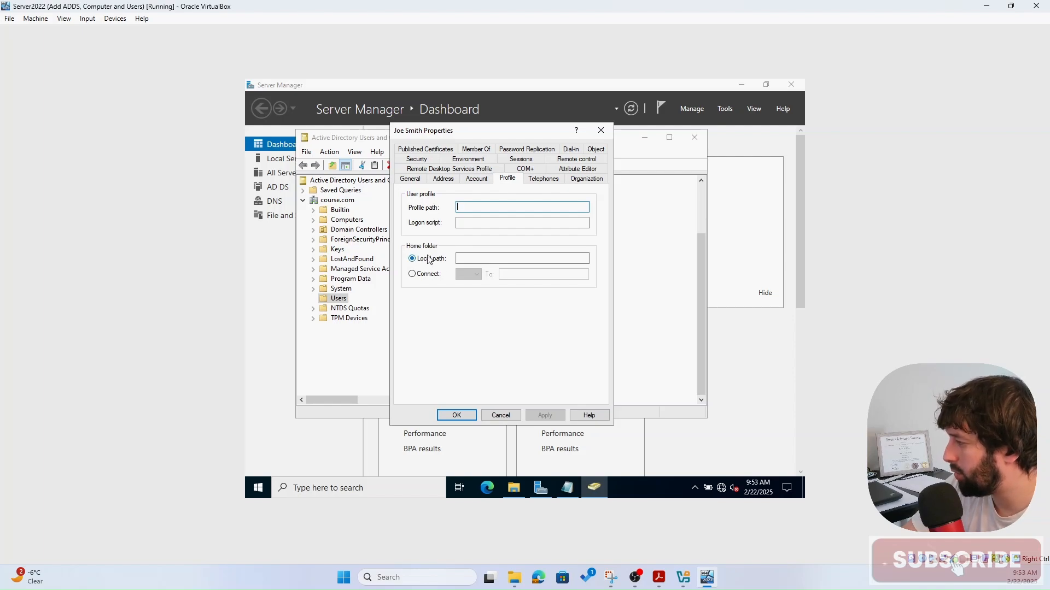
- Choose Connect for the home folder and copy the share path from the Notepad notes
{"action": "left_click", "coordinate": [423, 276]}
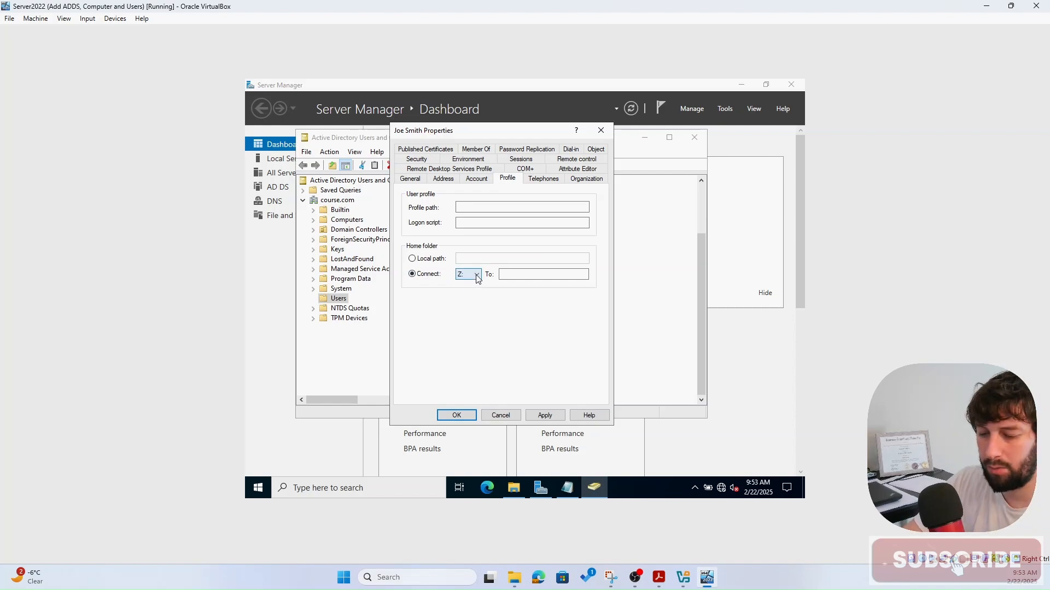
{"action": "left_click", "coordinate": [504, 275]}
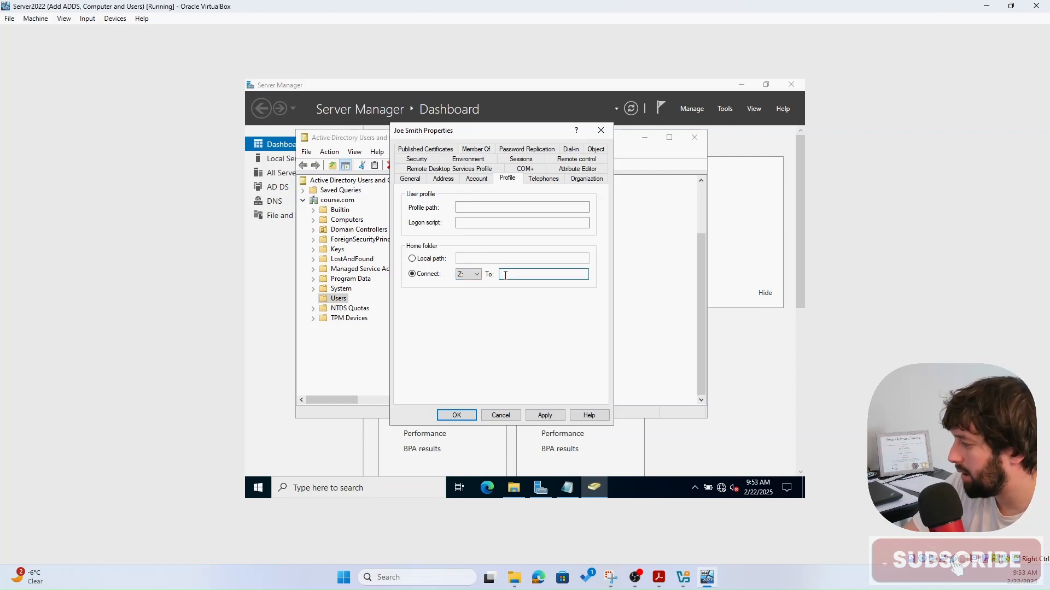
{"action": "left_click", "coordinate": [567, 488]}
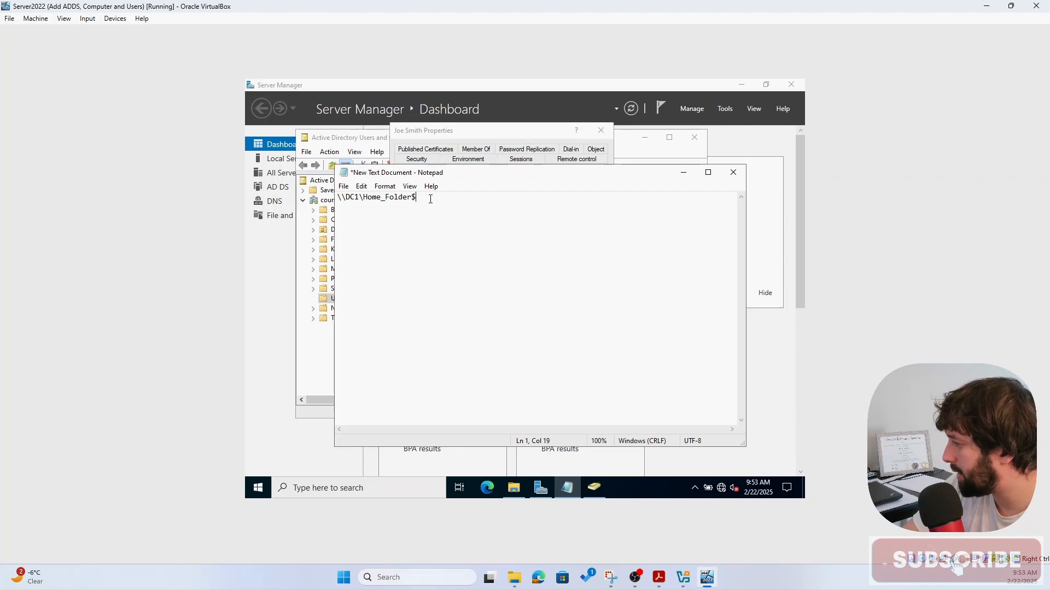
{"action": "left_click_drag", "start_coordinate": [452, 198], "coordinate": [336, 199]}
{"action": "key", "text": "ctrl+c"}
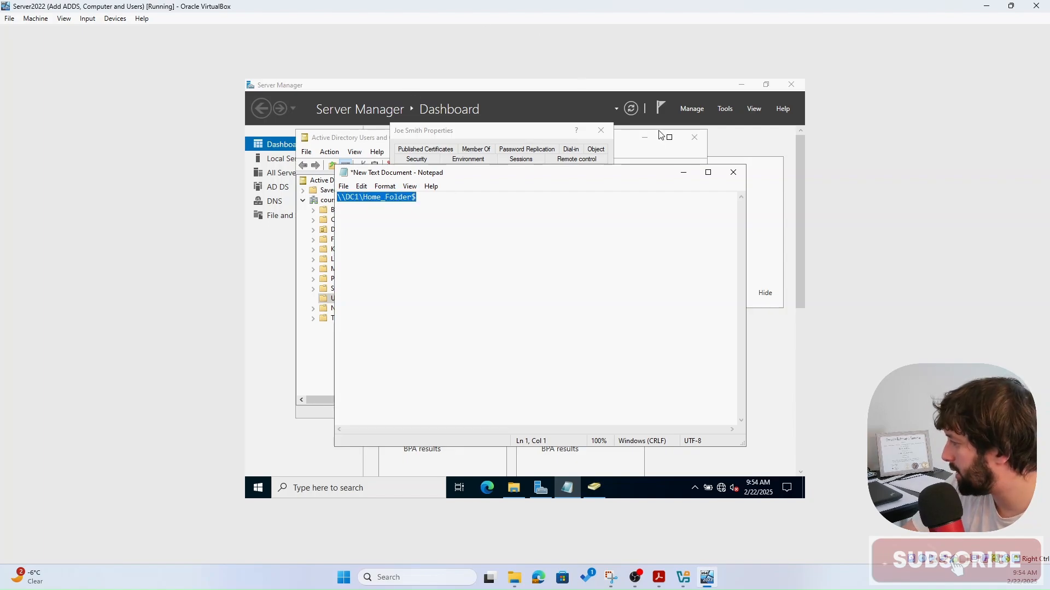
{"action": "left_click", "coordinate": [734, 174]}
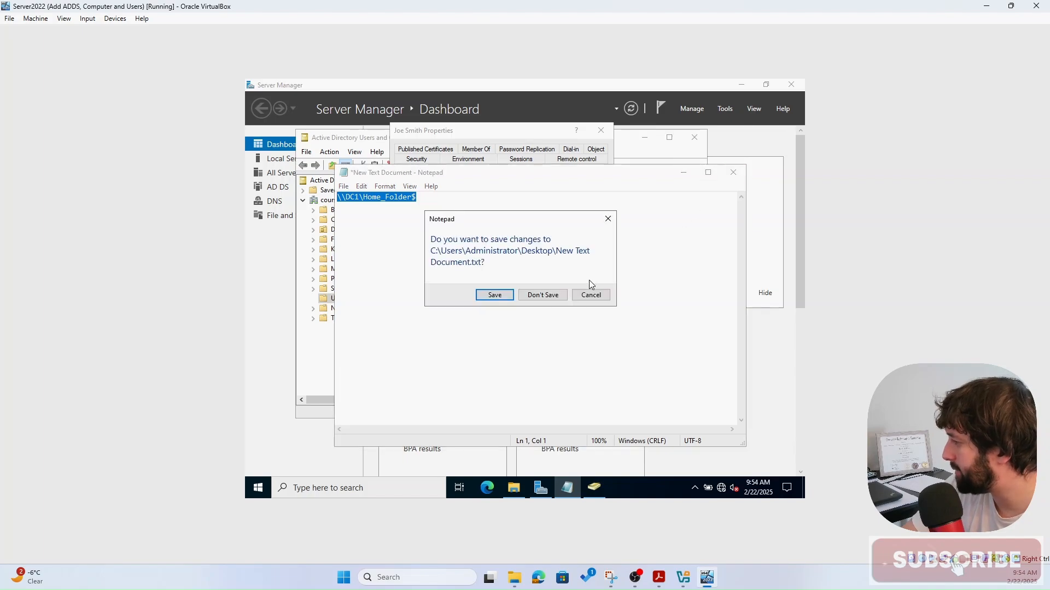
{"action": "left_click", "coordinate": [584, 297]}
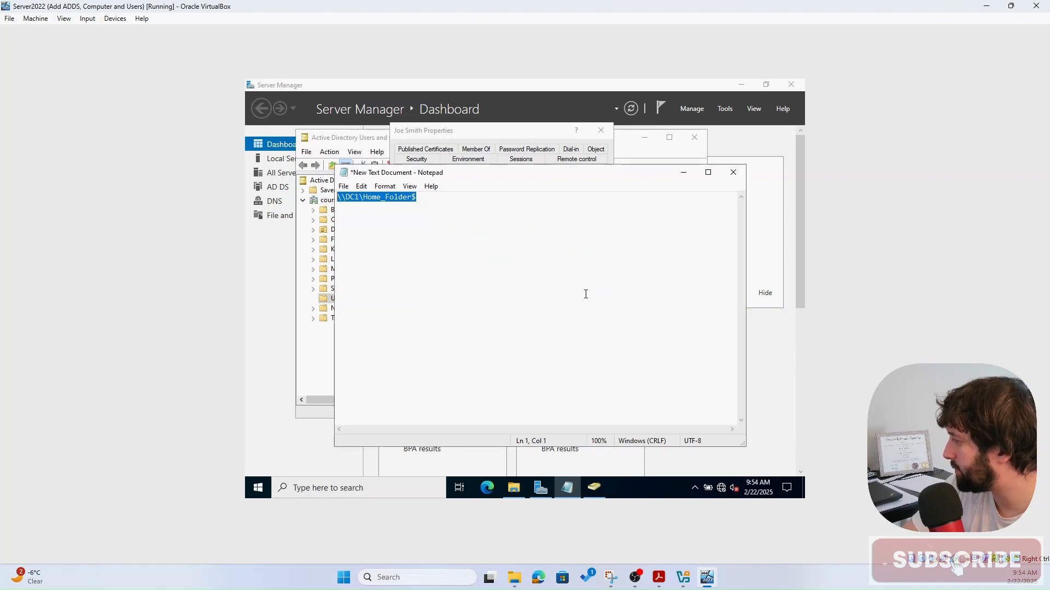
{"action": "left_click", "coordinate": [681, 174]}
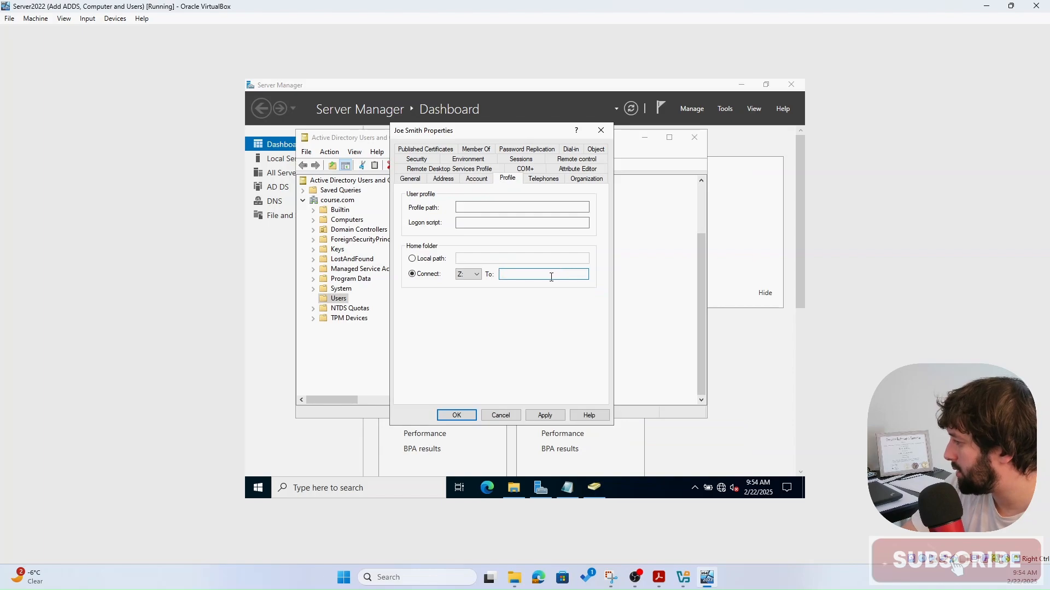
- Set the home folder path to \\DC1\Home_Folder$\%username%, apply, and close
{"action": "key", "text": "ctrl+v"}
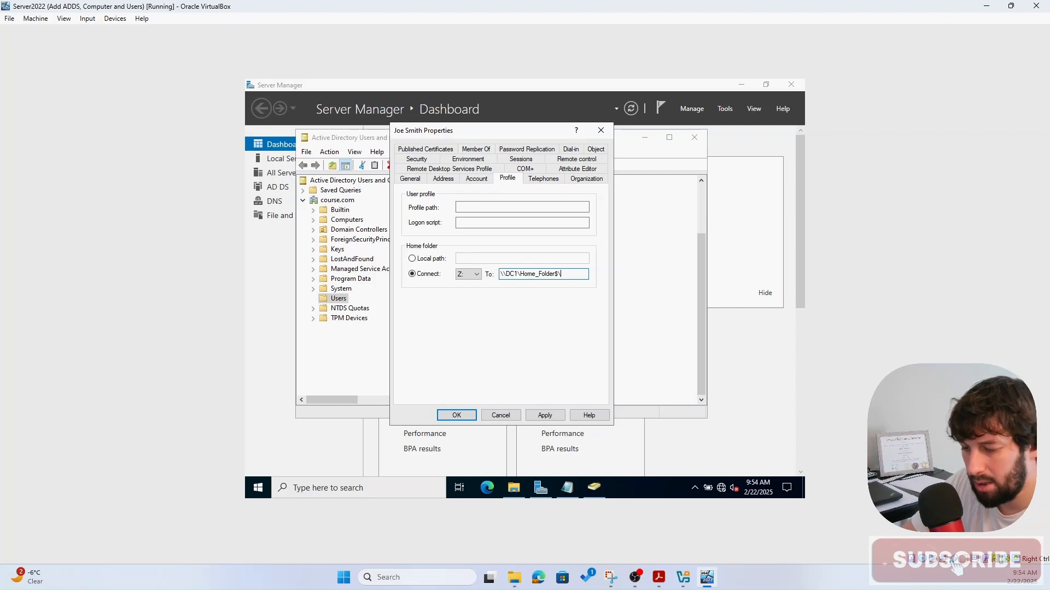
{"action": "type", "text": "%"}
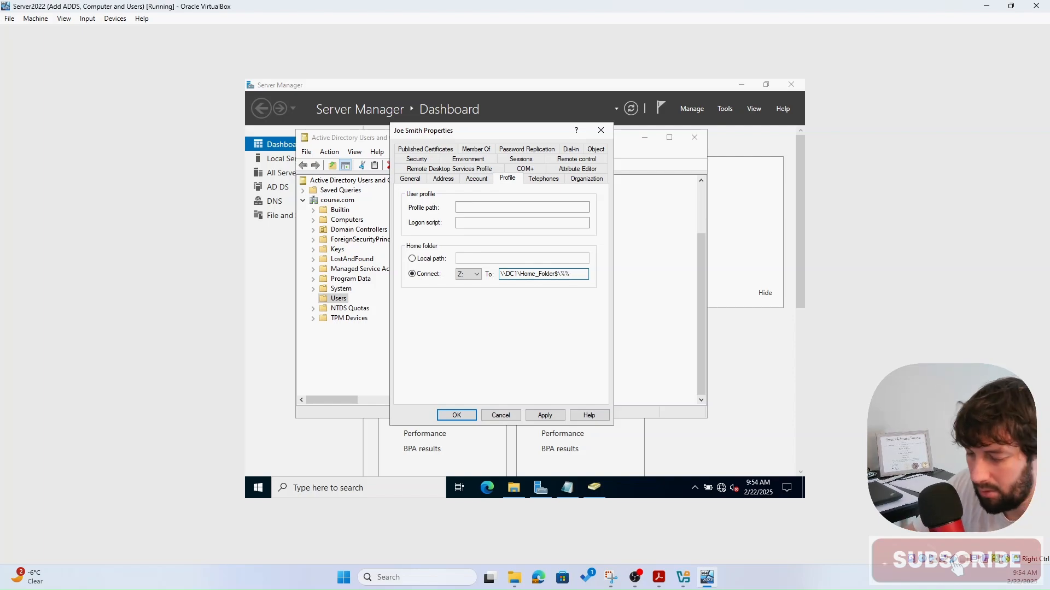
{"action": "type", "text": "user"}
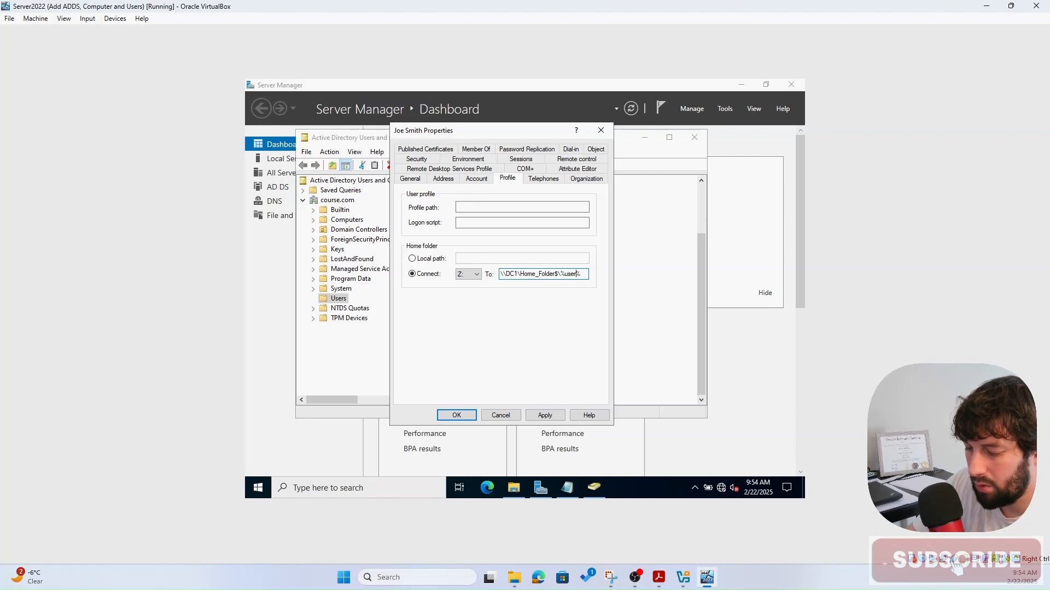
{"action": "type", "text": "name%"}
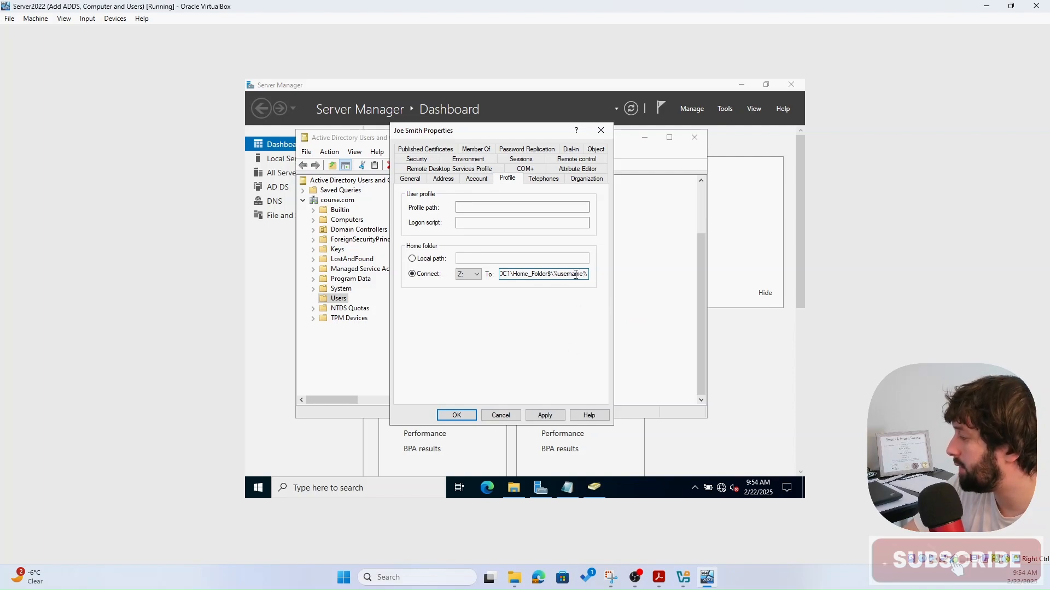
{"action": "left_click", "coordinate": [540, 417]}
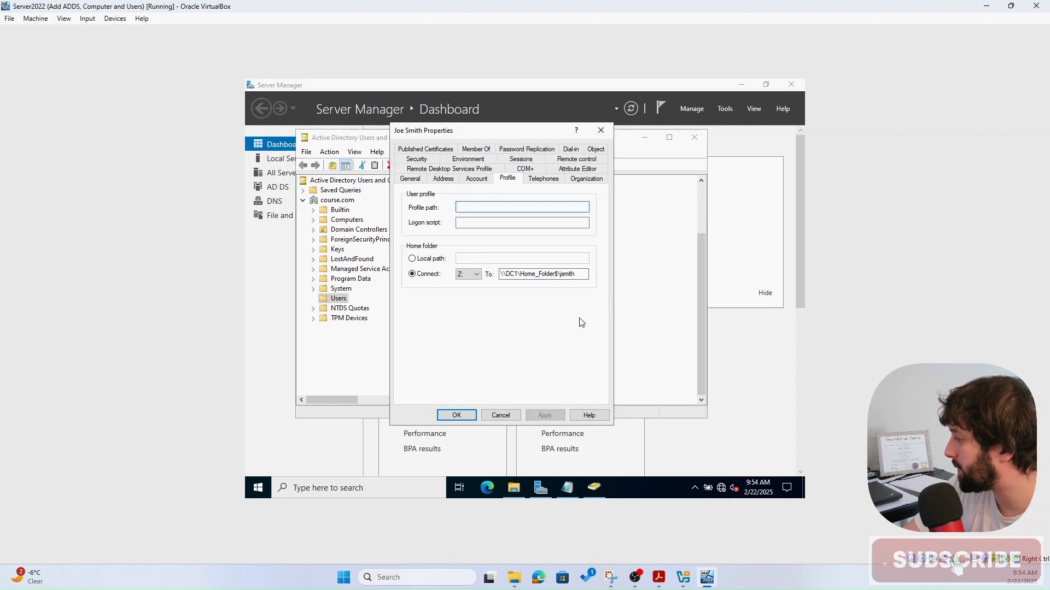
{"action": "left_click", "coordinate": [571, 275]}
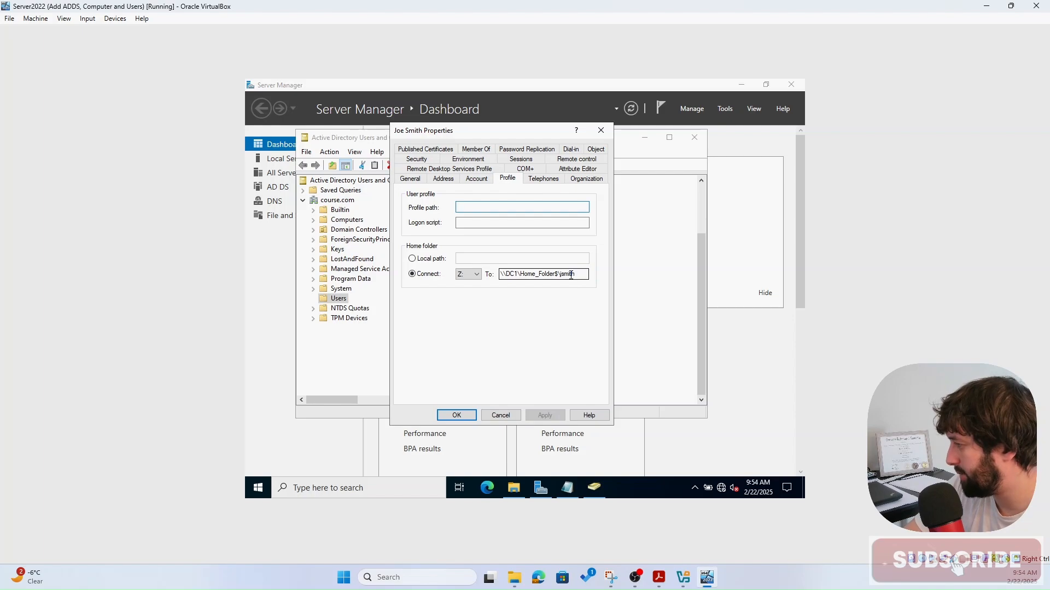
{"action": "left_click", "coordinate": [467, 415]}
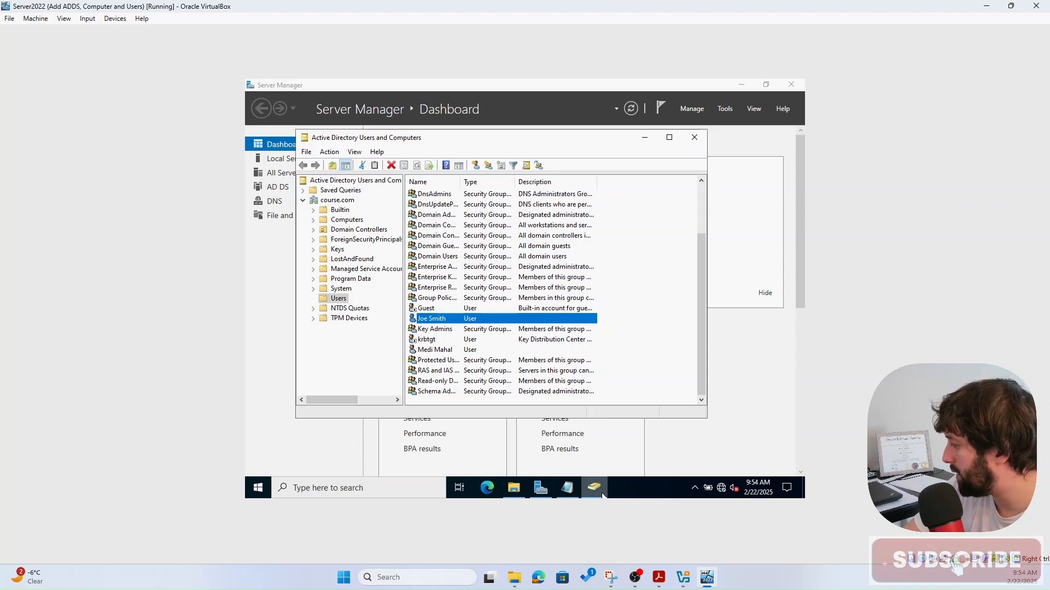
- Open Home_Folder on drive E: and bring up the Properties of the user's auto-created folder
{"action": "left_click", "coordinate": [514, 491]}
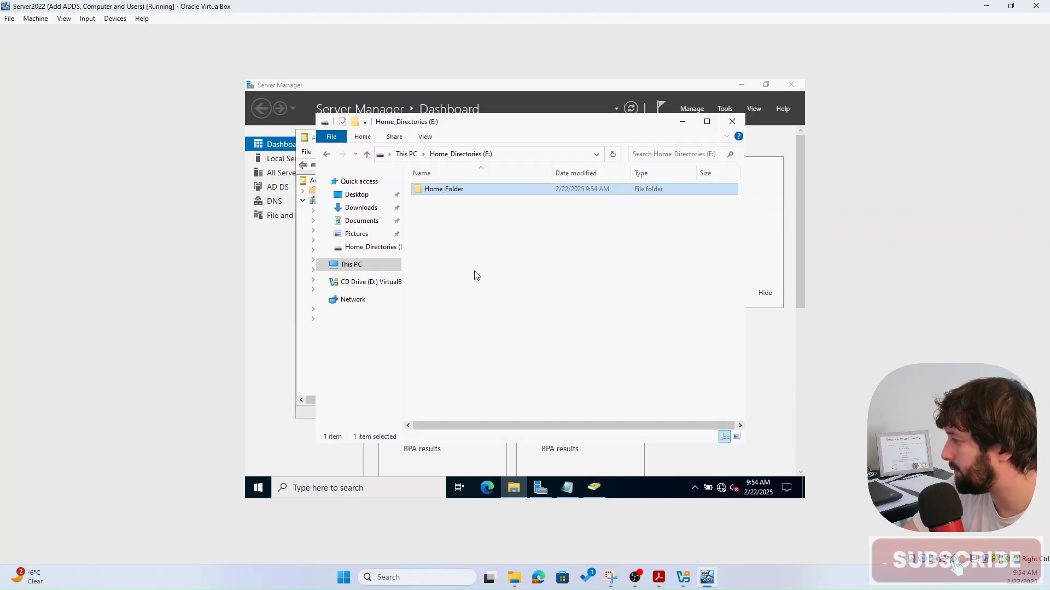
{"action": "right_click", "coordinate": [457, 191]}
{"action": "left_click", "coordinate": [434, 236]}
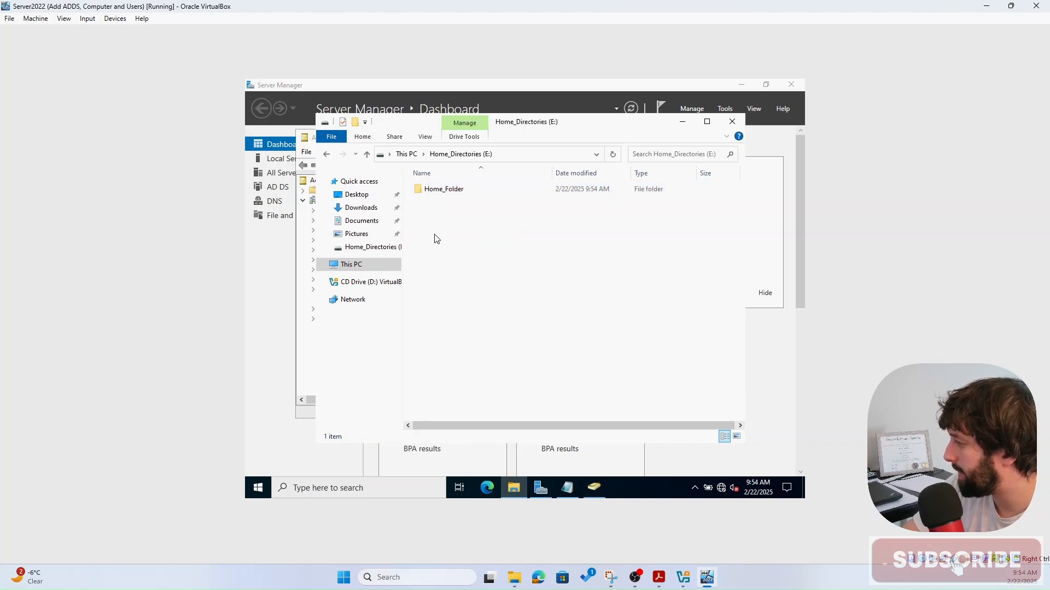
{"action": "double_click", "coordinate": [453, 190]}
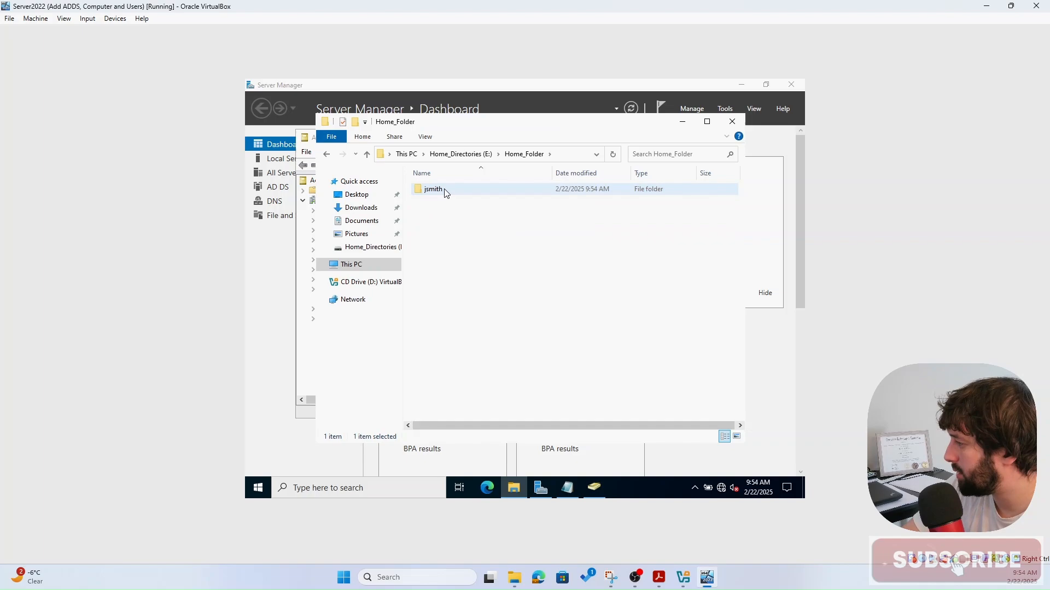
{"action": "left_click", "coordinate": [444, 193]}
{"action": "left_click", "coordinate": [477, 269]}
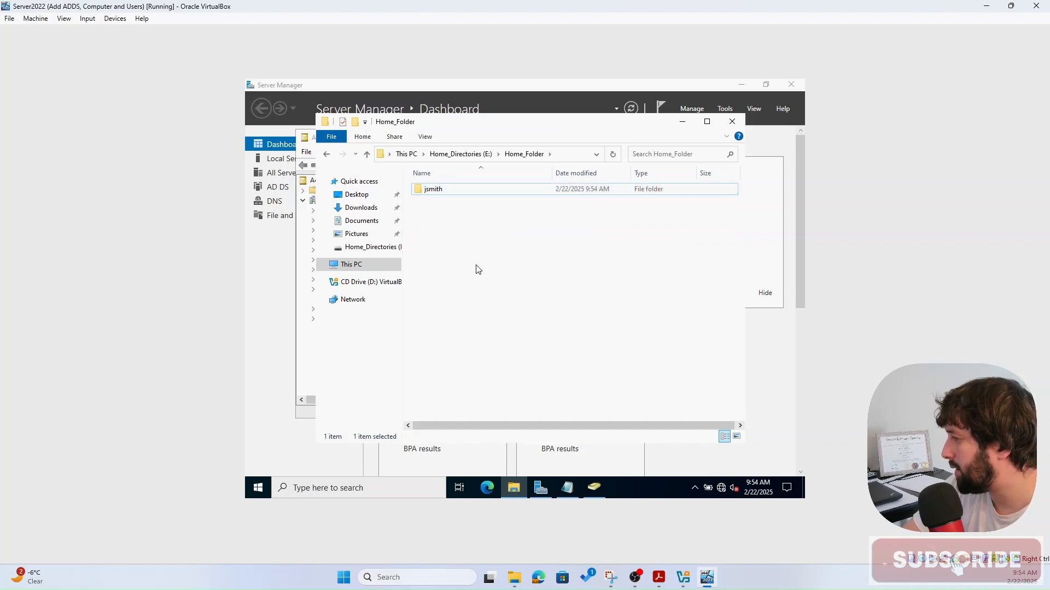
{"action": "right_click", "coordinate": [438, 192]}
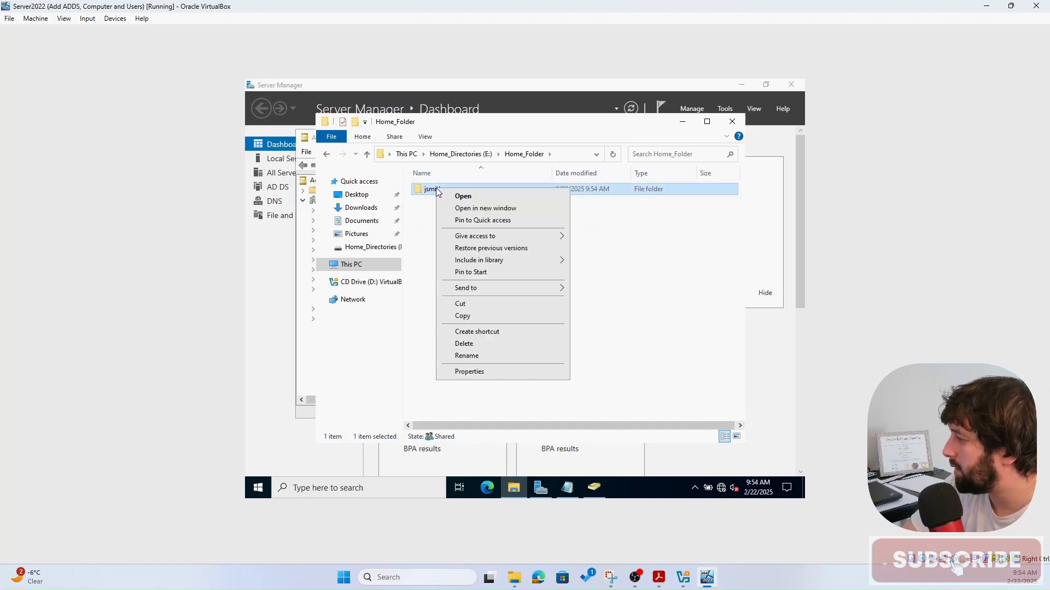
{"action": "left_click", "coordinate": [508, 373]}
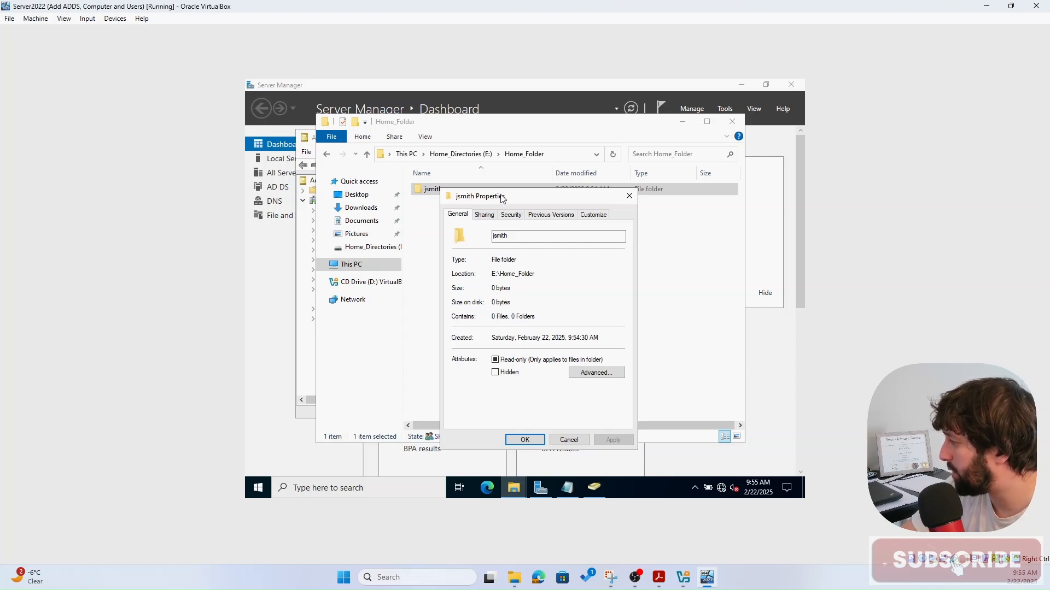
{"action": "left_click", "coordinate": [510, 215]}
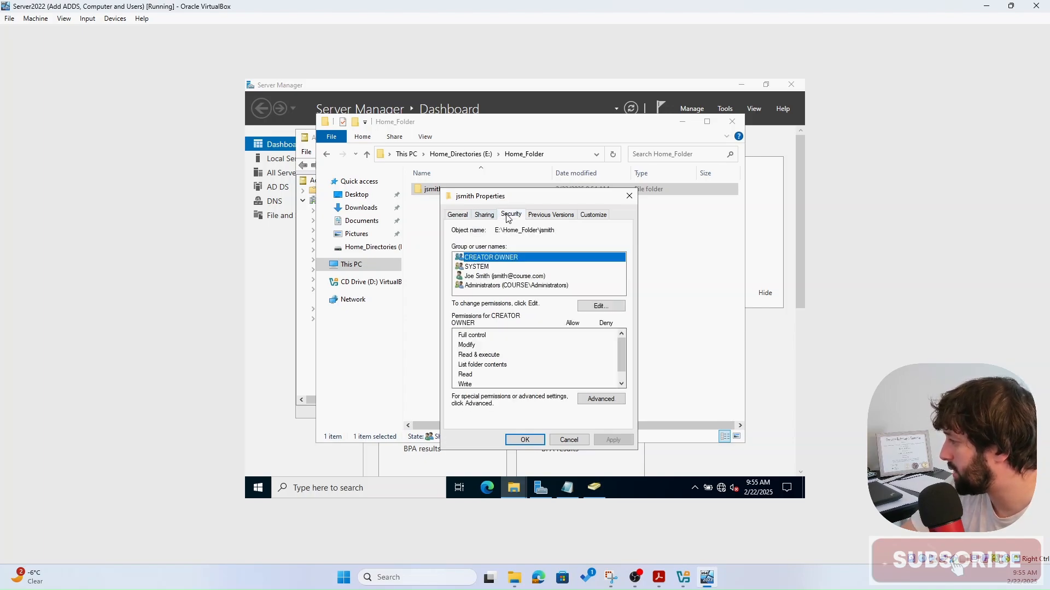
{"action": "left_click", "coordinate": [509, 285]}
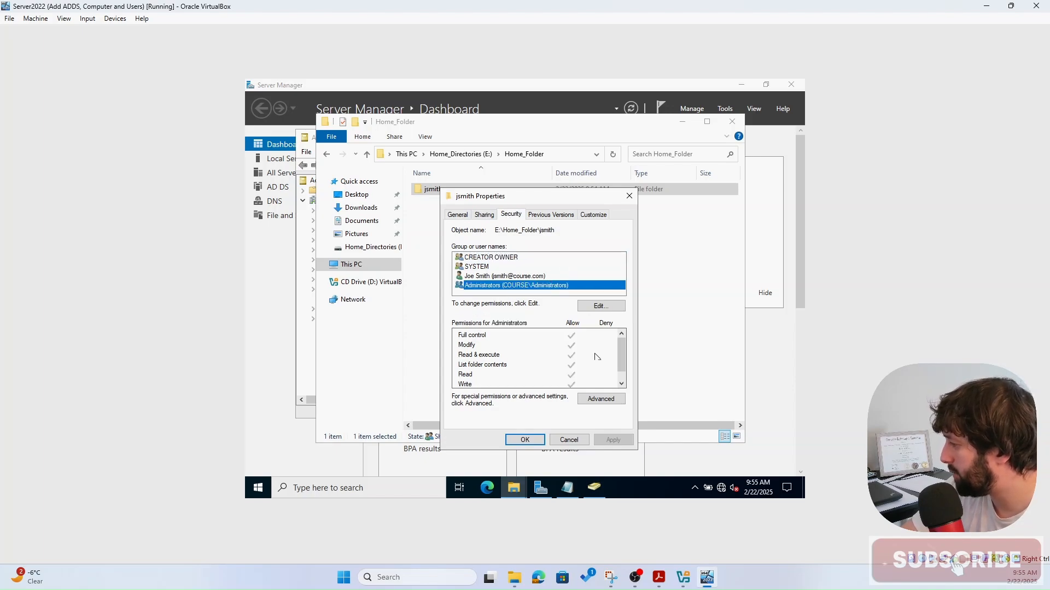
{"action": "left_click", "coordinate": [607, 401]}
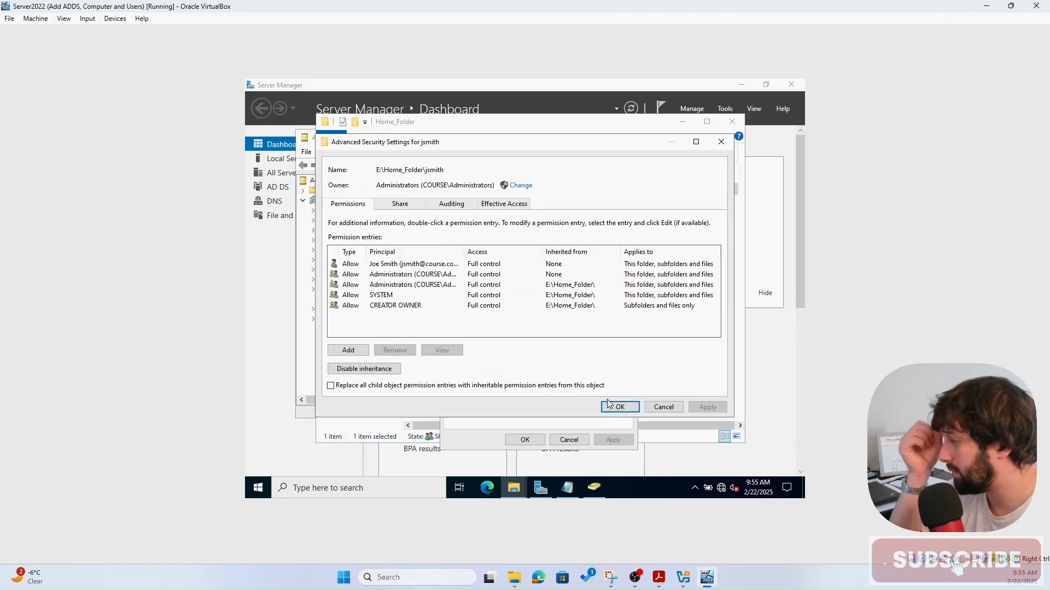
{"action": "left_click", "coordinate": [512, 205]}
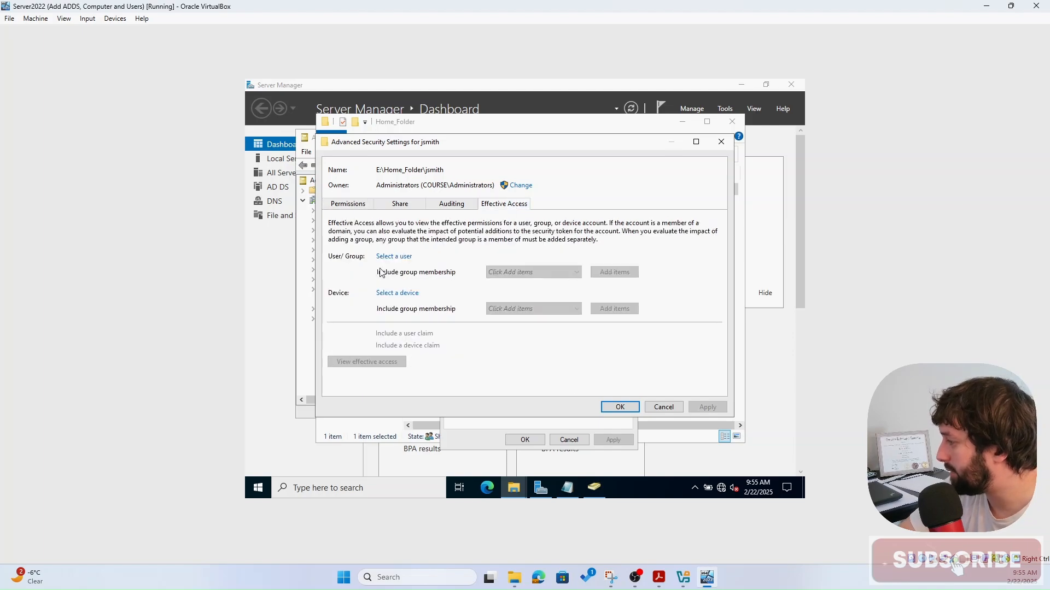
{"action": "left_click", "coordinate": [392, 258]}
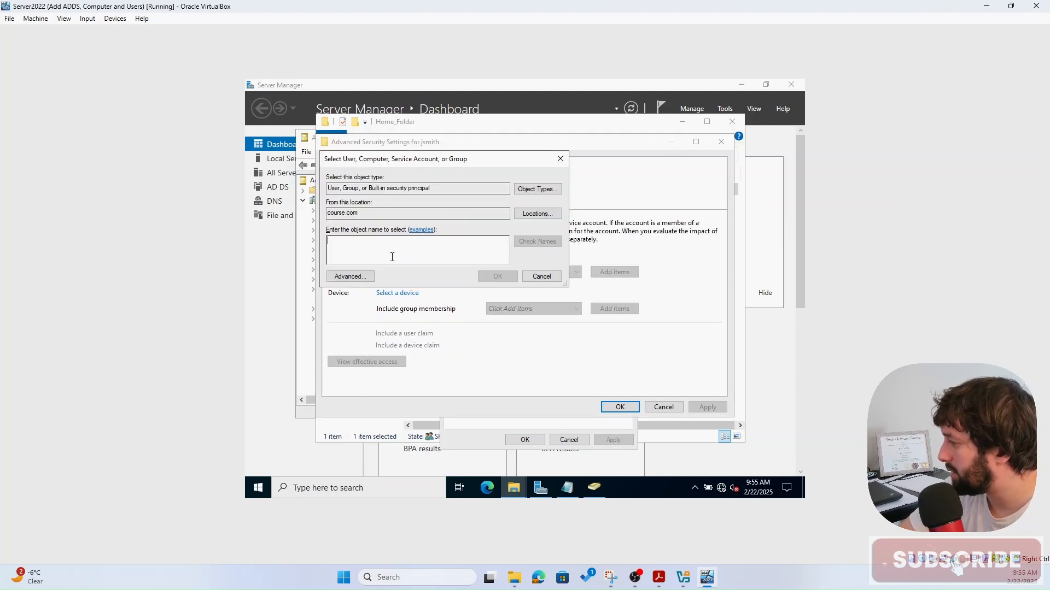
{"action": "type", "text": "jsm"}
{"action": "left_click", "coordinate": [530, 242]}
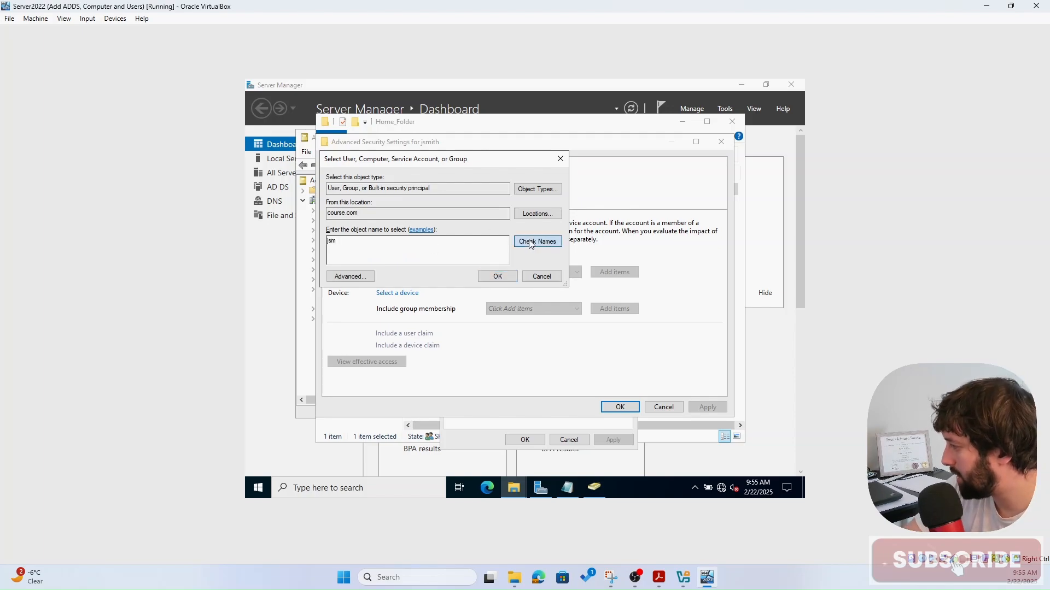
{"action": "left_click", "coordinate": [492, 277]}
{"action": "left_click", "coordinate": [365, 362]}
{"action": "scroll", "coordinate": [415, 374], "scroll_direction": "down", "scroll_amount": 2}
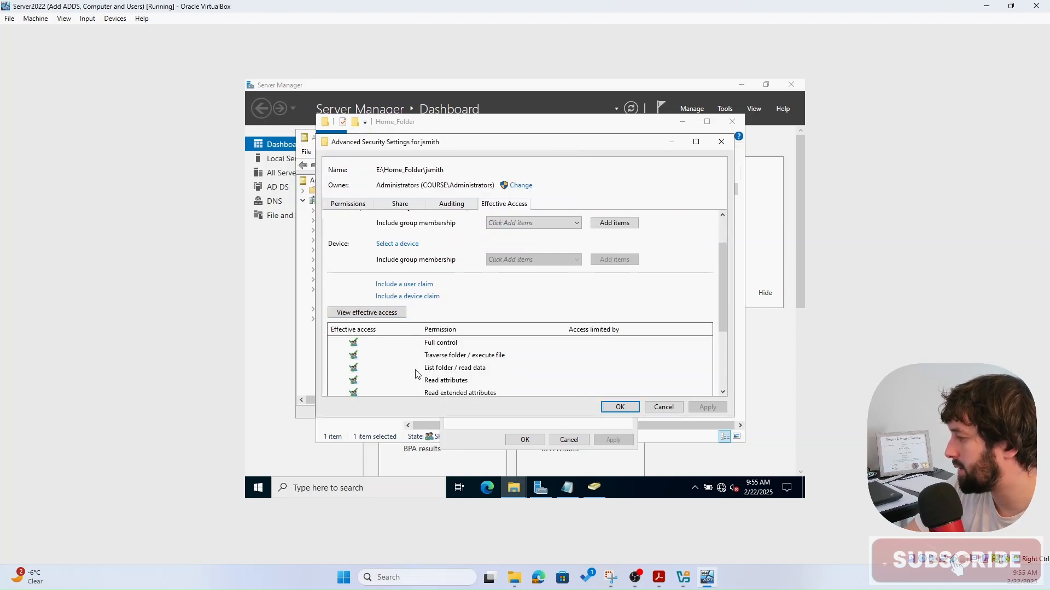
{"action": "scroll", "coordinate": [416, 374], "scroll_direction": "down", "scroll_amount": 5}
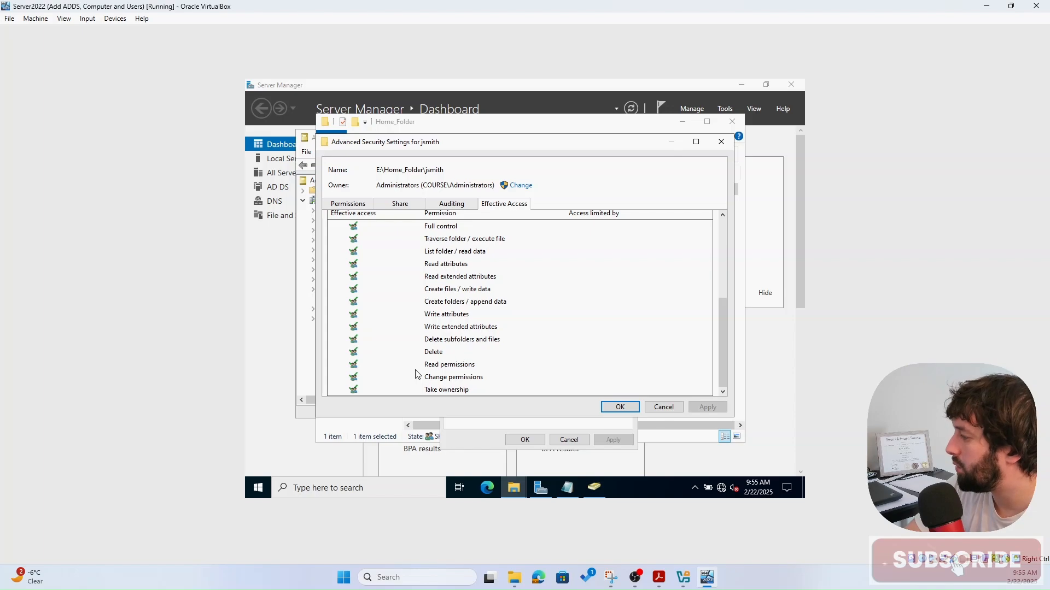
{"action": "scroll", "coordinate": [418, 375], "scroll_direction": "up", "scroll_amount": 1}
{"action": "scroll", "coordinate": [418, 374], "scroll_direction": "up", "scroll_amount": 1}
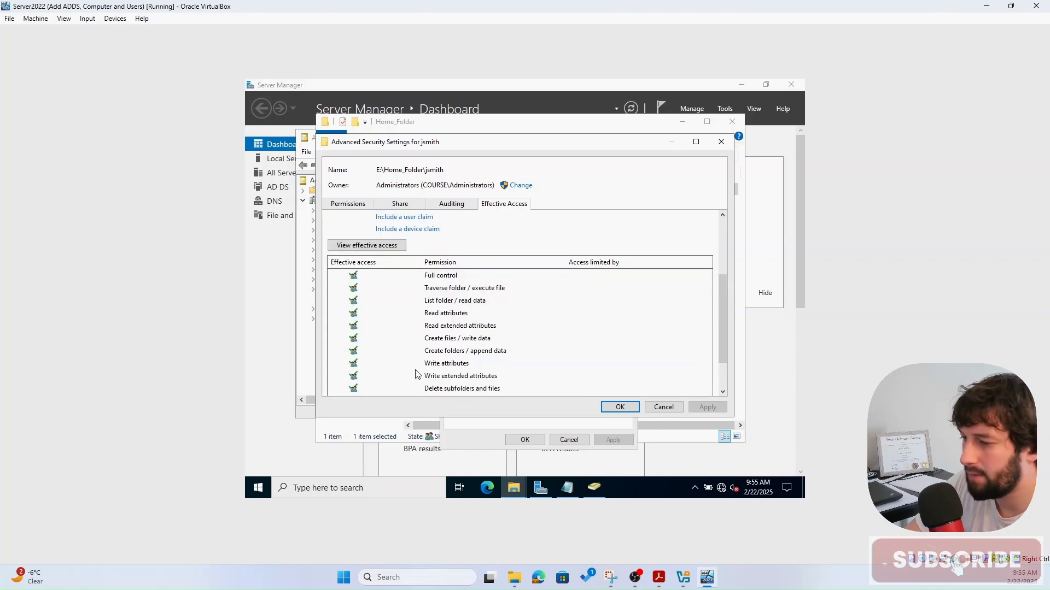
{"action": "scroll", "coordinate": [443, 308], "scroll_direction": "down", "scroll_amount": 3}
{"action": "scroll", "coordinate": [443, 308], "scroll_direction": "up", "scroll_amount": 4}
{"action": "scroll", "coordinate": [442, 307], "scroll_direction": "up", "scroll_amount": 3}
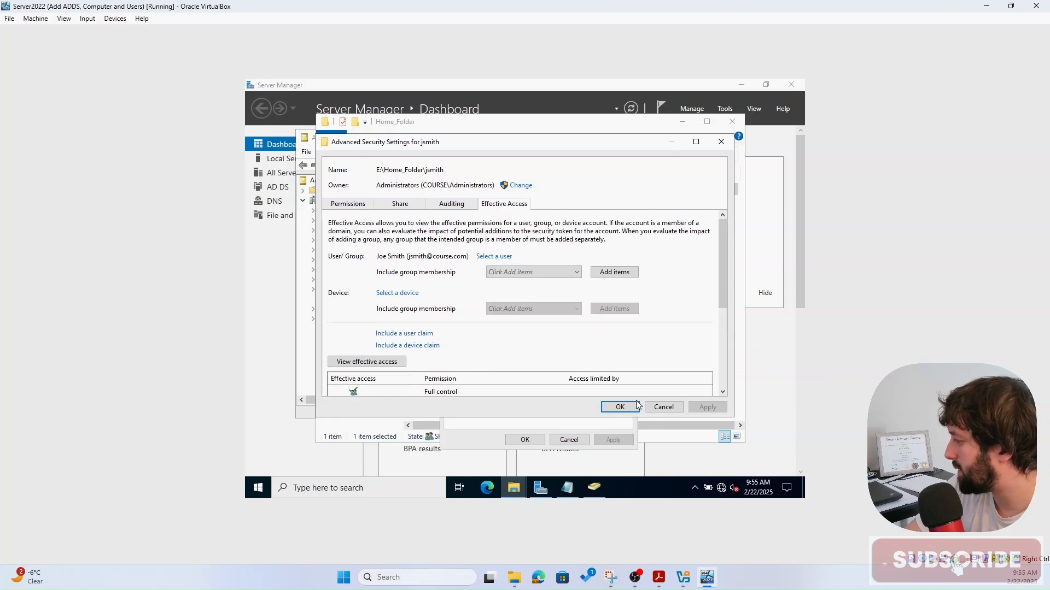
{"action": "left_click", "coordinate": [618, 408]}
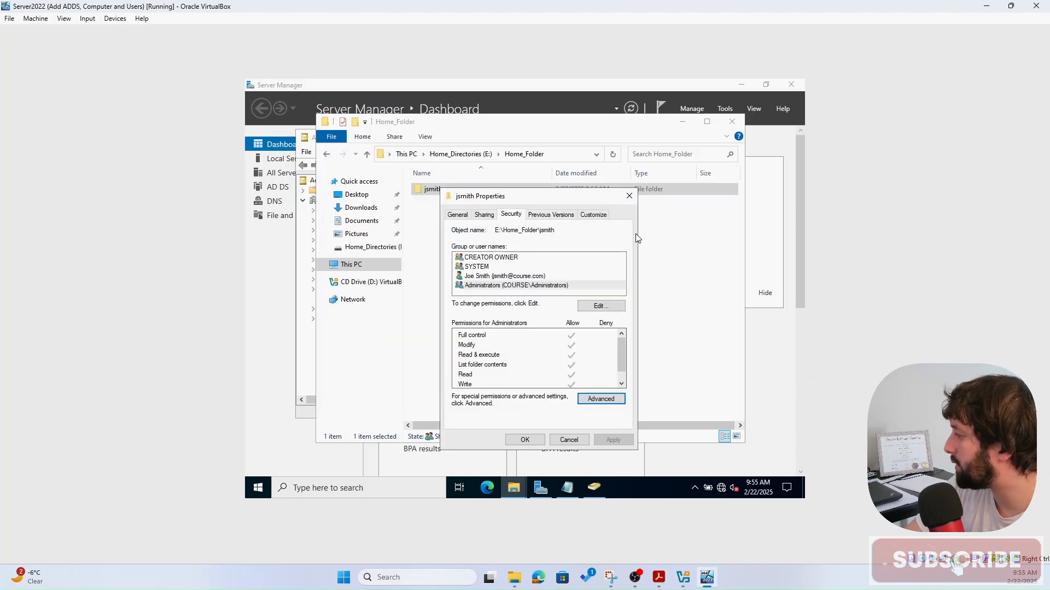
- Close the jsmith folder properties, return to drive E:, and open Home_Folder's Properties
{"action": "left_click", "coordinate": [630, 196]}
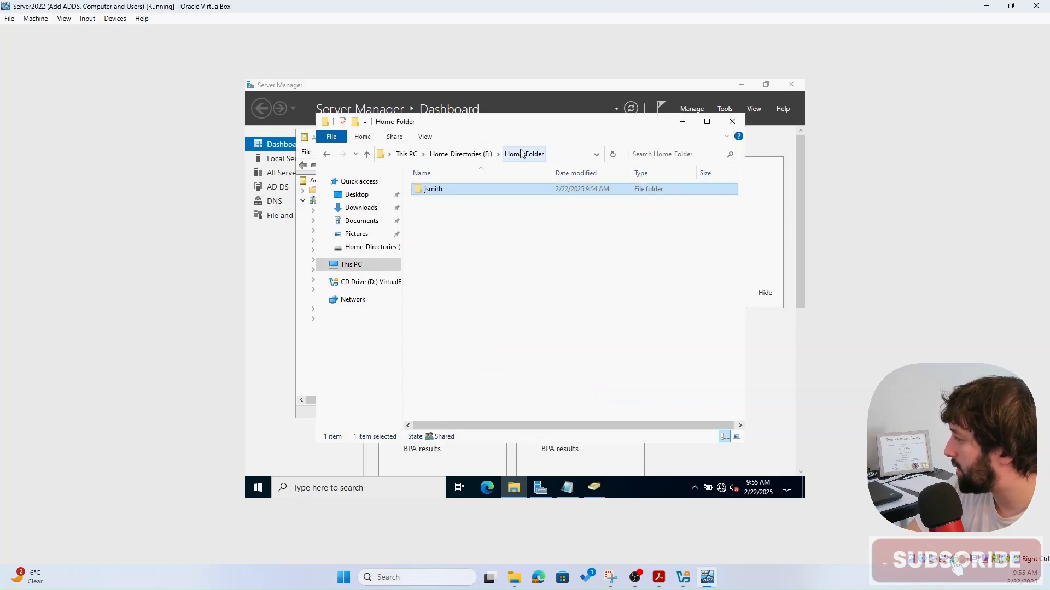
{"action": "left_click", "coordinate": [469, 156]}
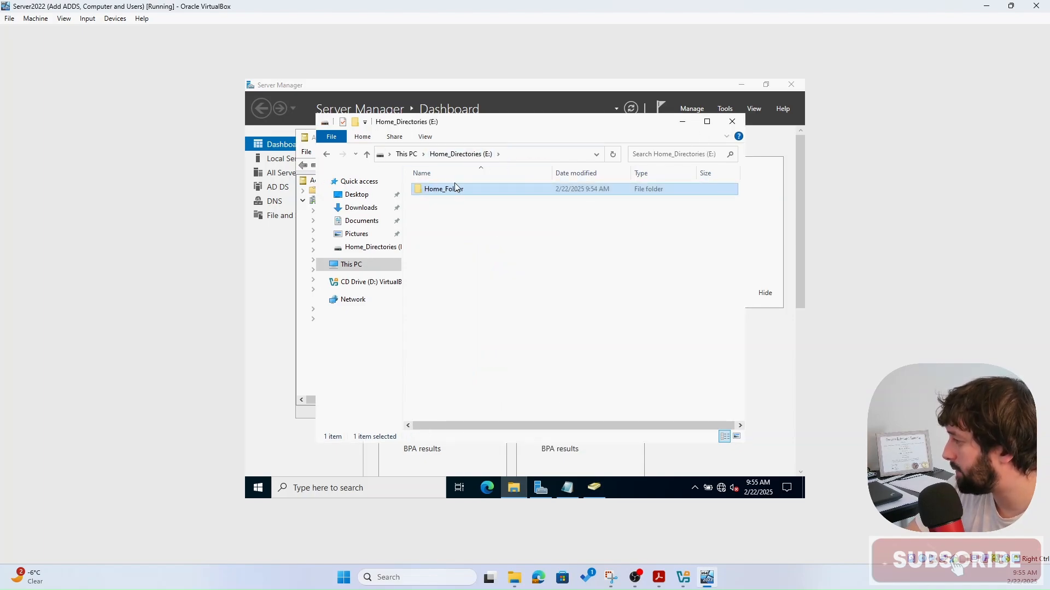
{"action": "right_click", "coordinate": [443, 194]}
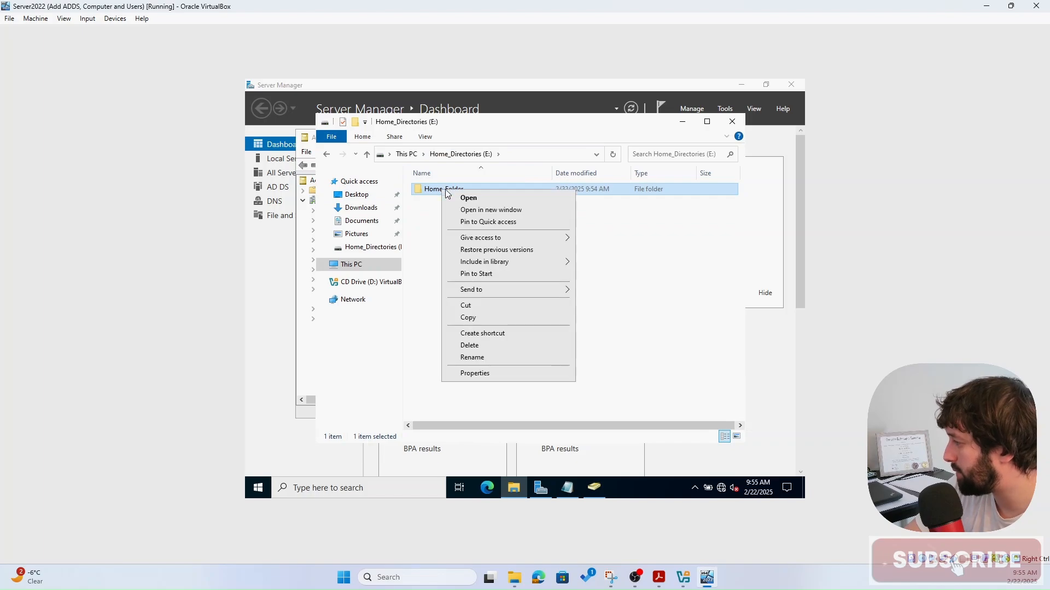
{"action": "left_click", "coordinate": [485, 375]}
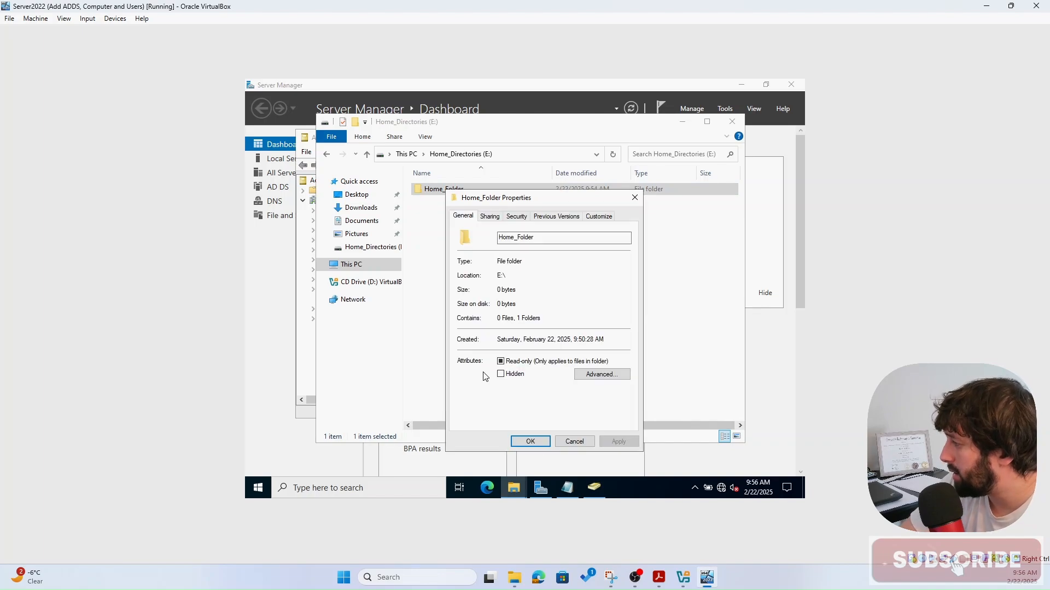
- In Home_Folder's advanced security settings, pick user 'js' for an Effective Access check
{"action": "left_click", "coordinate": [510, 221]}
{"action": "left_click", "coordinate": [501, 278]}
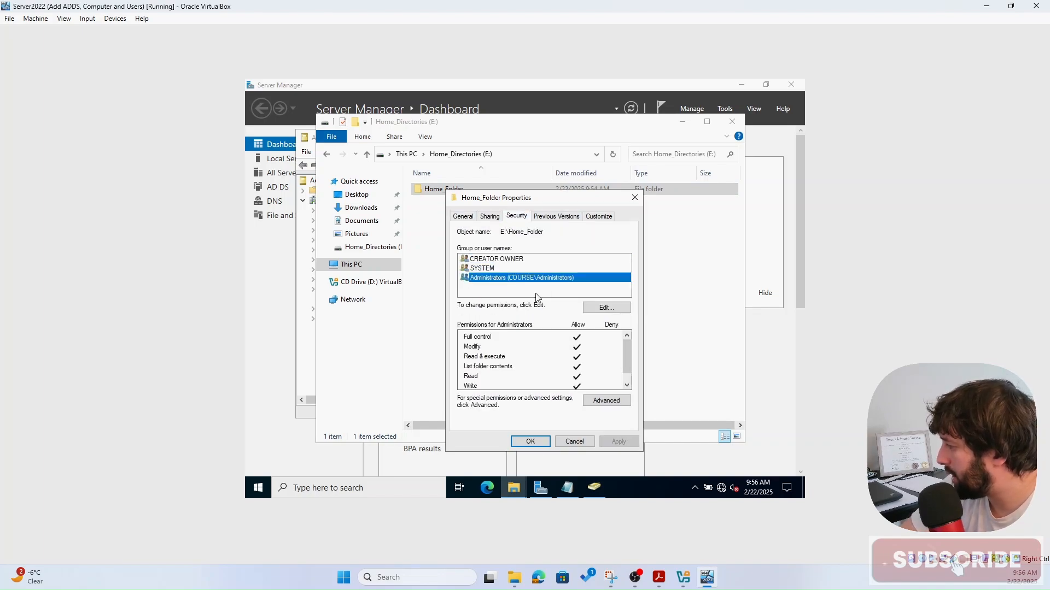
{"action": "left_click", "coordinate": [603, 402]}
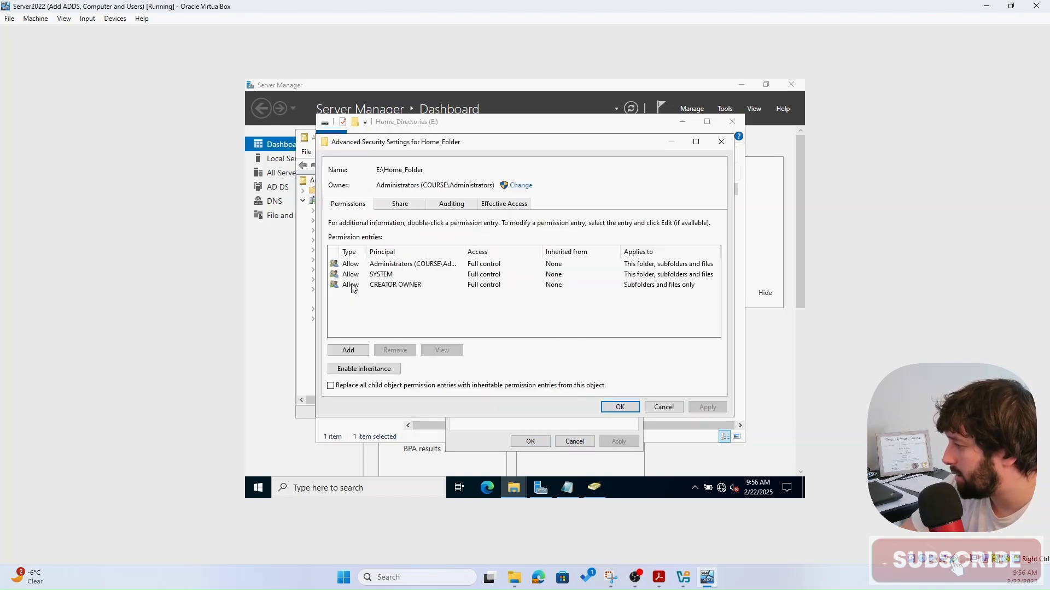
{"action": "left_click", "coordinate": [508, 205]}
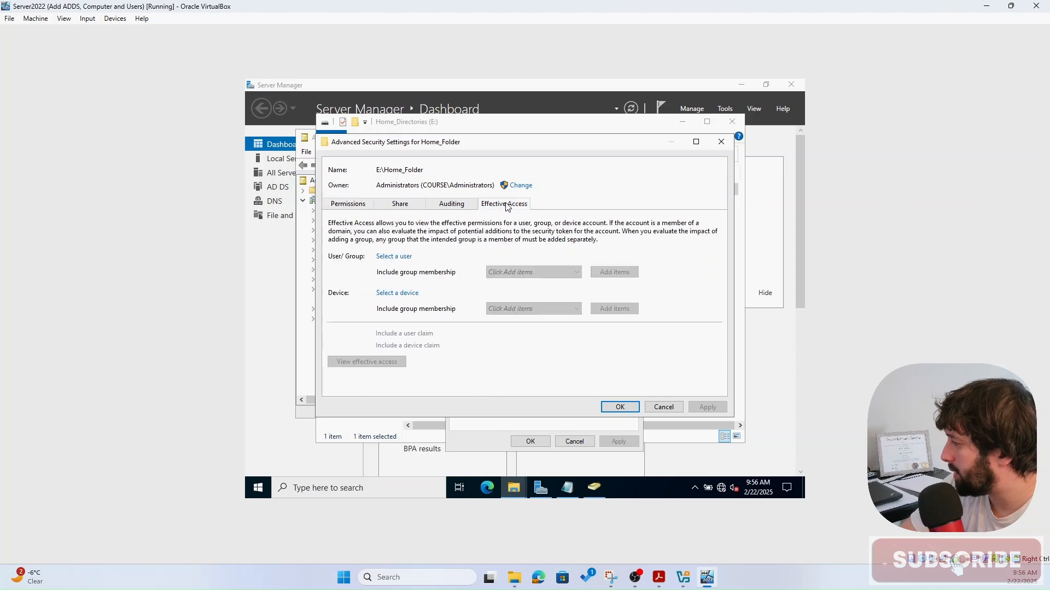
{"action": "left_click", "coordinate": [383, 258]}
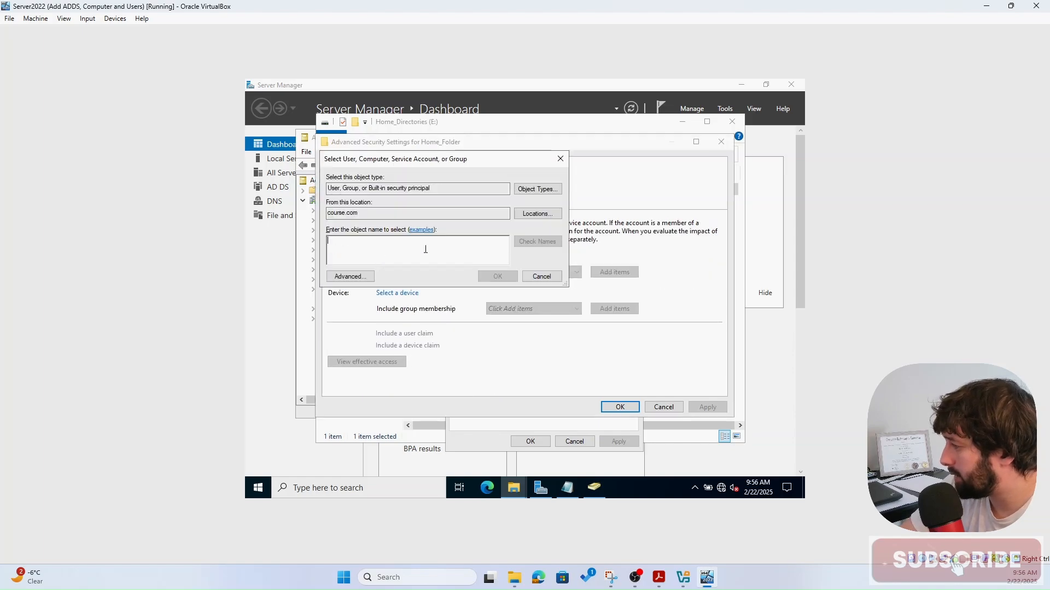
{"action": "type", "text": "js"}
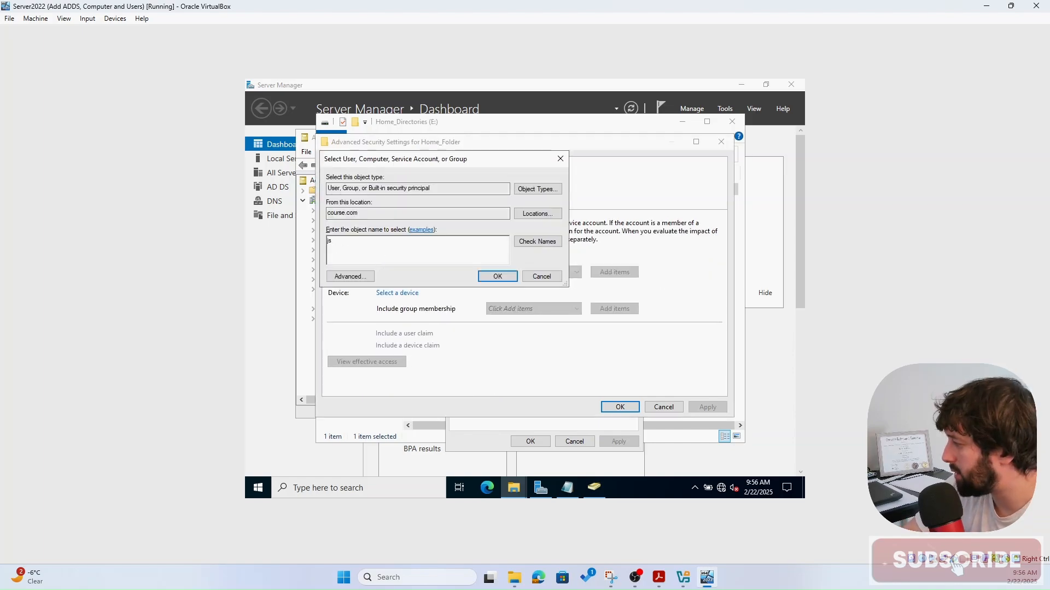
{"action": "left_click", "coordinate": [535, 244]}
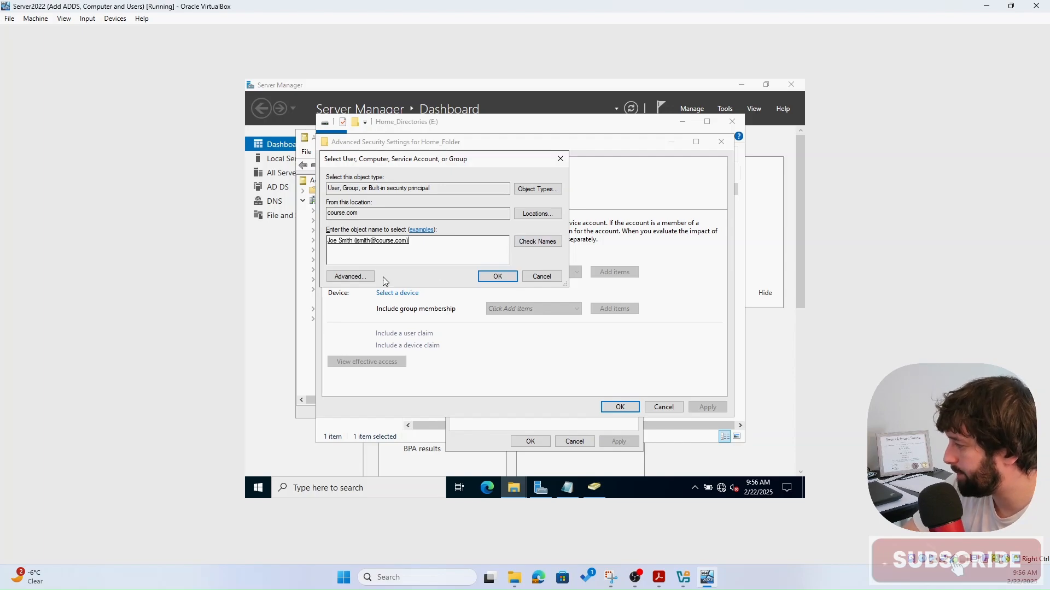
{"action": "left_click", "coordinate": [511, 276]}
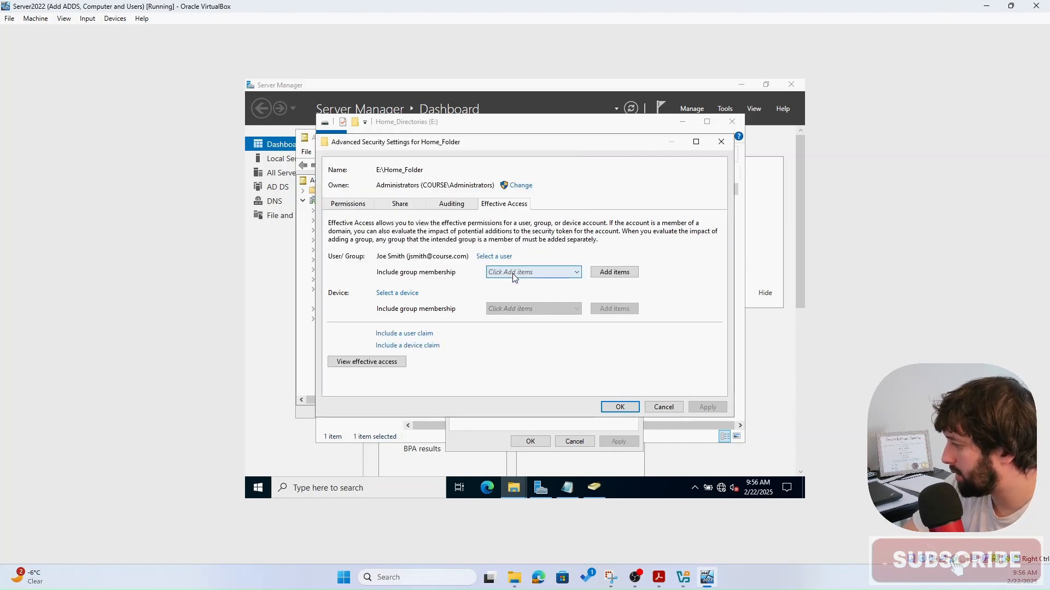
- View the user's effective permissions on Home_Folder (none), then cancel out of both dialogs
{"action": "left_click", "coordinate": [345, 364]}
{"action": "scroll", "coordinate": [438, 367], "scroll_direction": "down", "scroll_amount": 1}
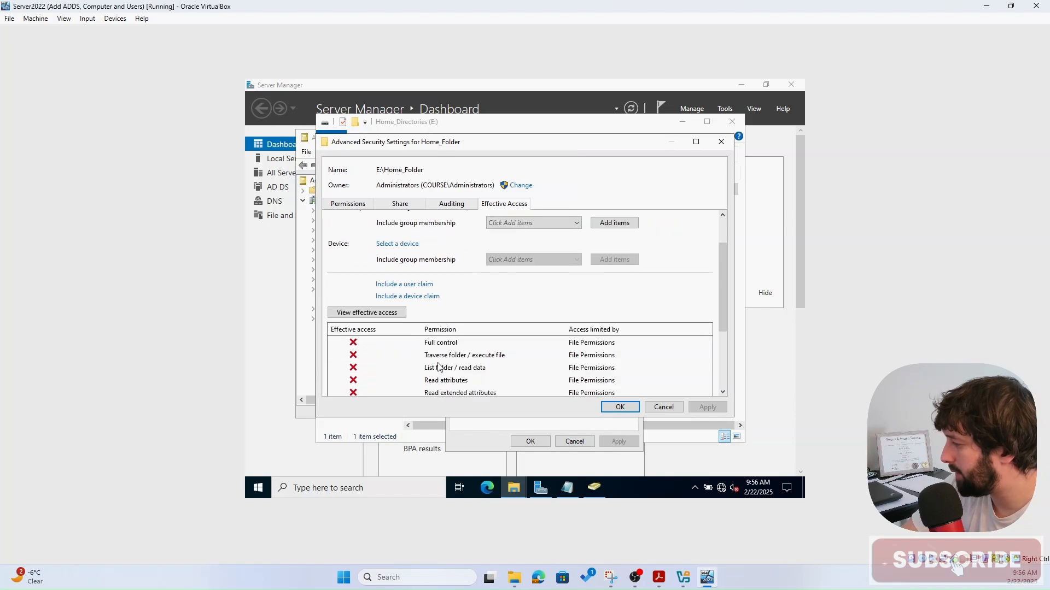
{"action": "scroll", "coordinate": [437, 366], "scroll_direction": "down", "scroll_amount": 4}
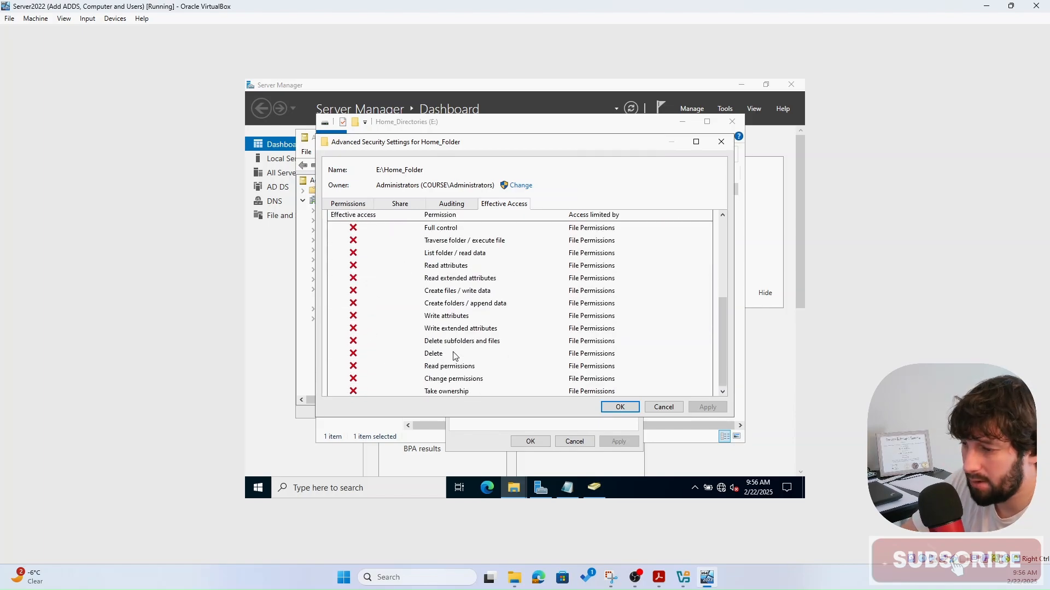
{"action": "left_click", "coordinate": [675, 411]}
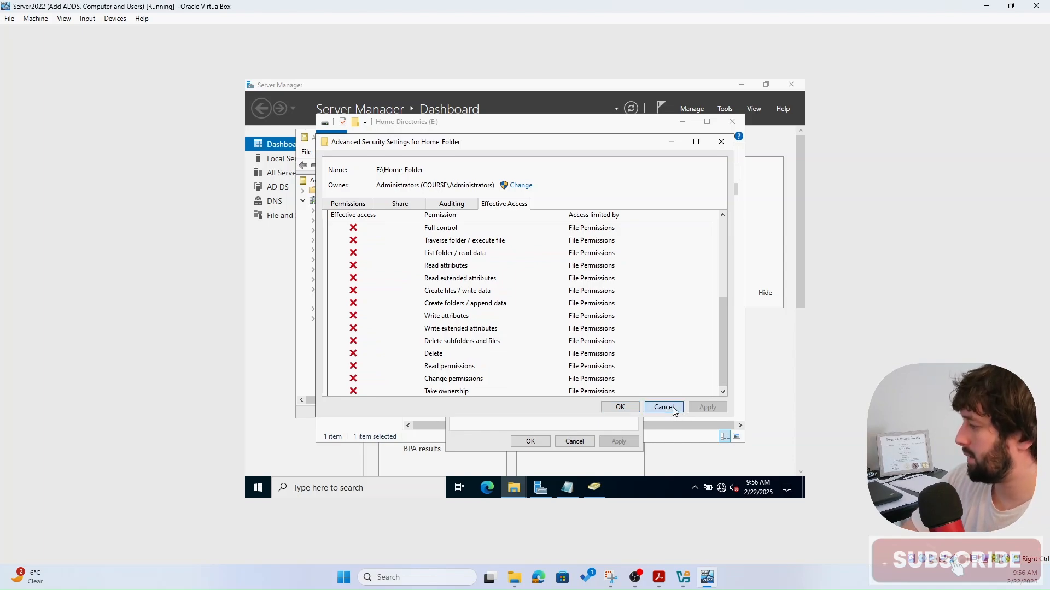
{"action": "left_click", "coordinate": [574, 442]}
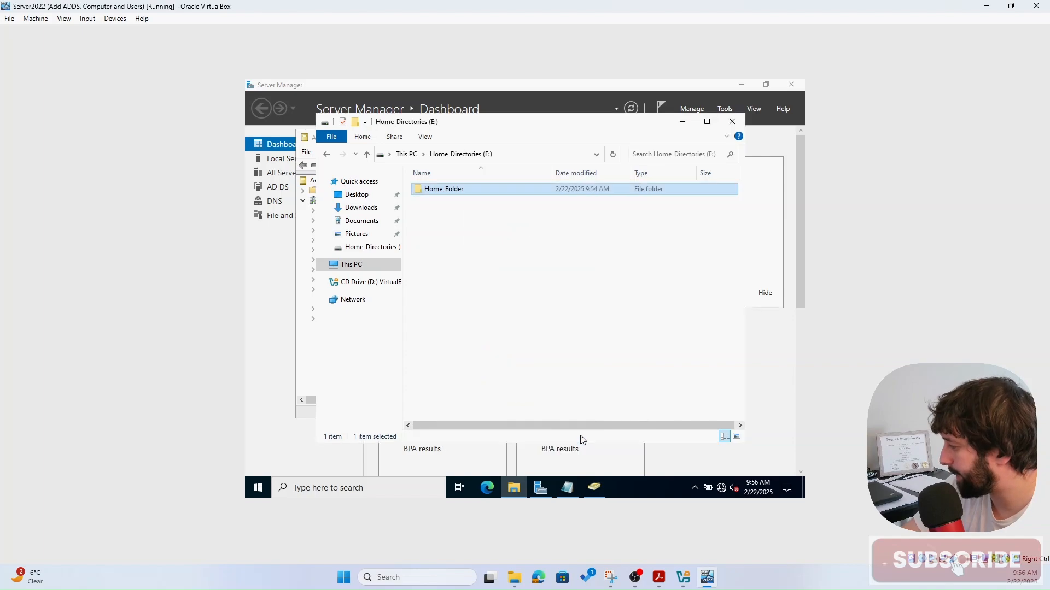
- Deselect Home_Folder on drive E: and switch to the VirtualBox Manager on the host
{"action": "left_click", "coordinate": [561, 250]}
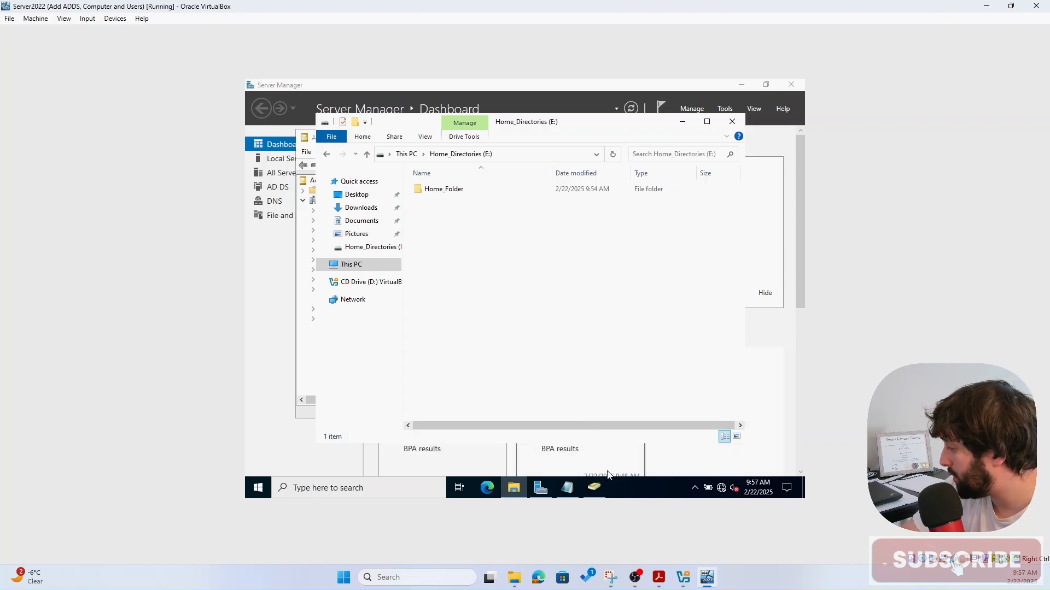
{"action": "left_click", "coordinate": [683, 578]}
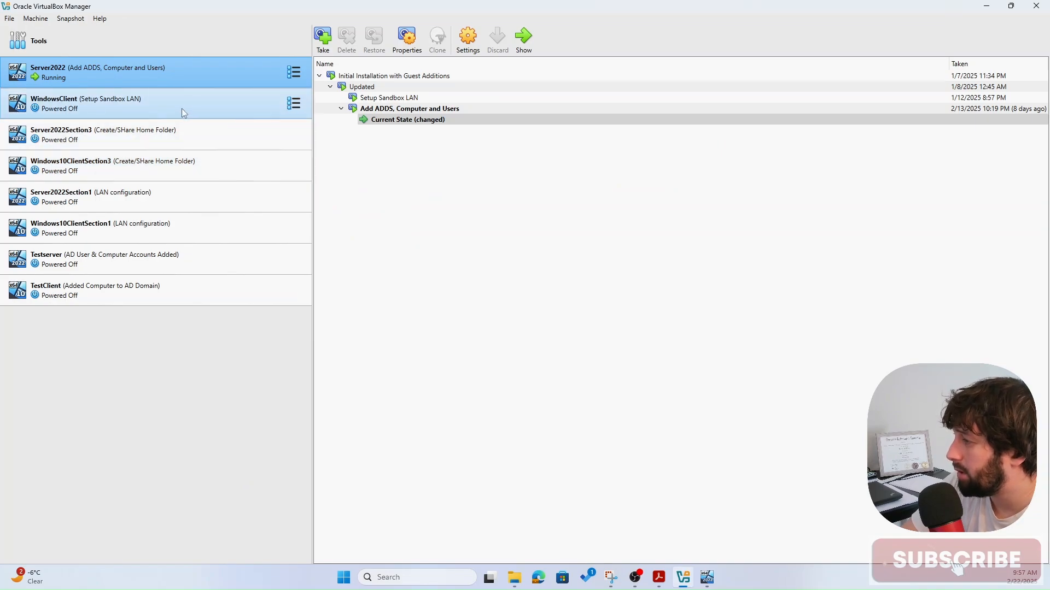
- Boot WindowsClient, sign in with the domain user's password, and open This PC
{"action": "right_click", "coordinate": [157, 105]}
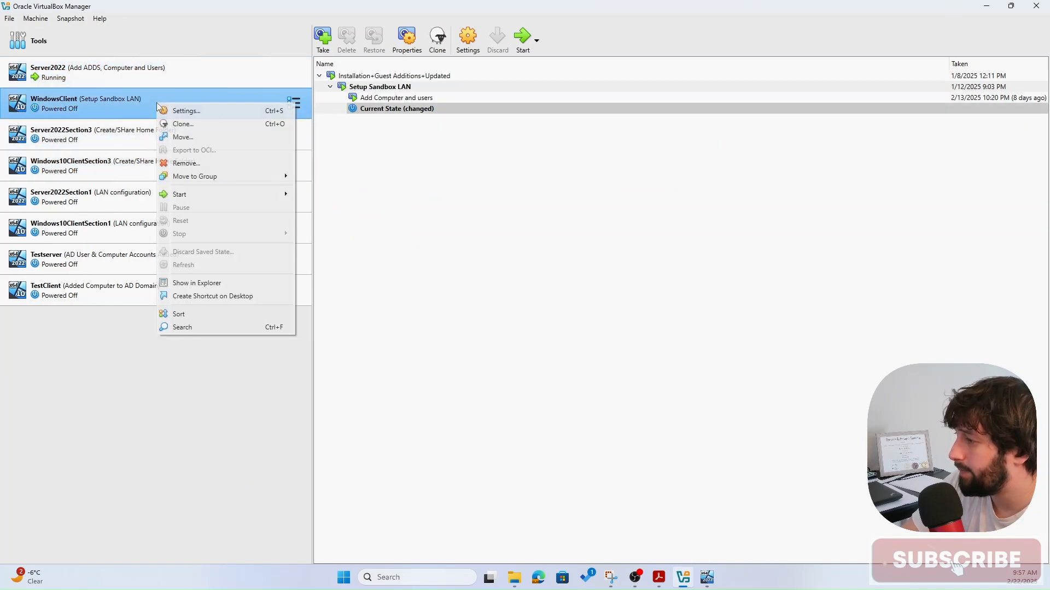
{"action": "left_click", "coordinate": [100, 95]}
{"action": "left_click", "coordinate": [524, 39]}
{"action": "type", "text": "••••"}
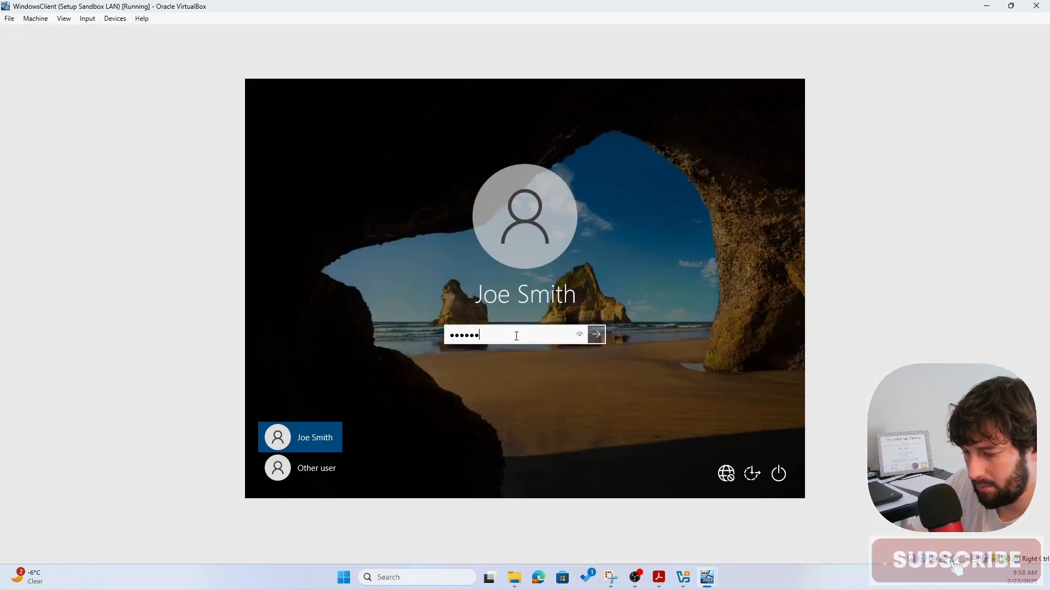
{"action": "key", "text": "Return"}
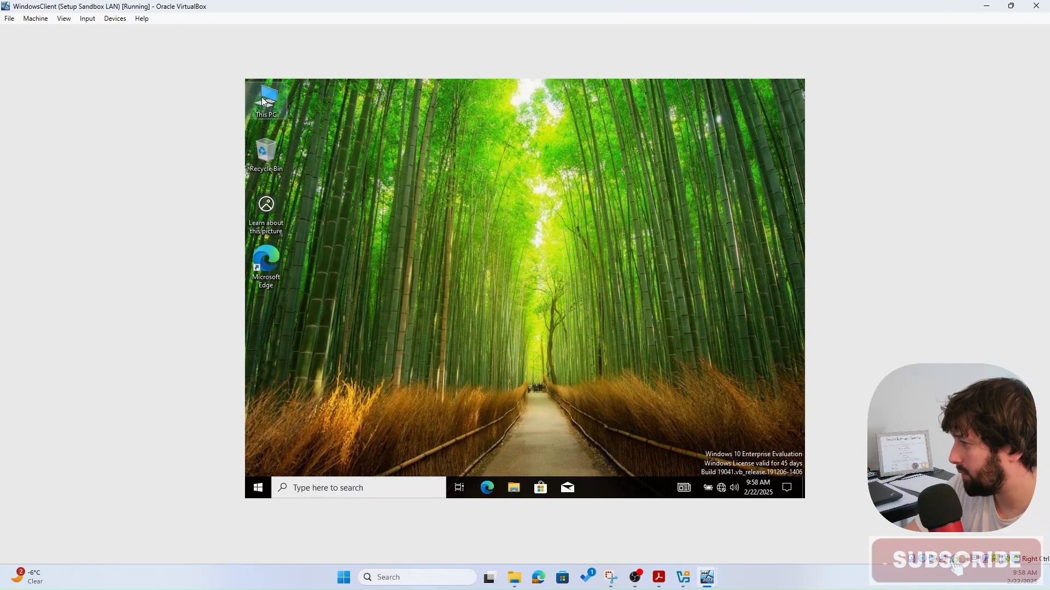
{"action": "double_click", "coordinate": [263, 100]}
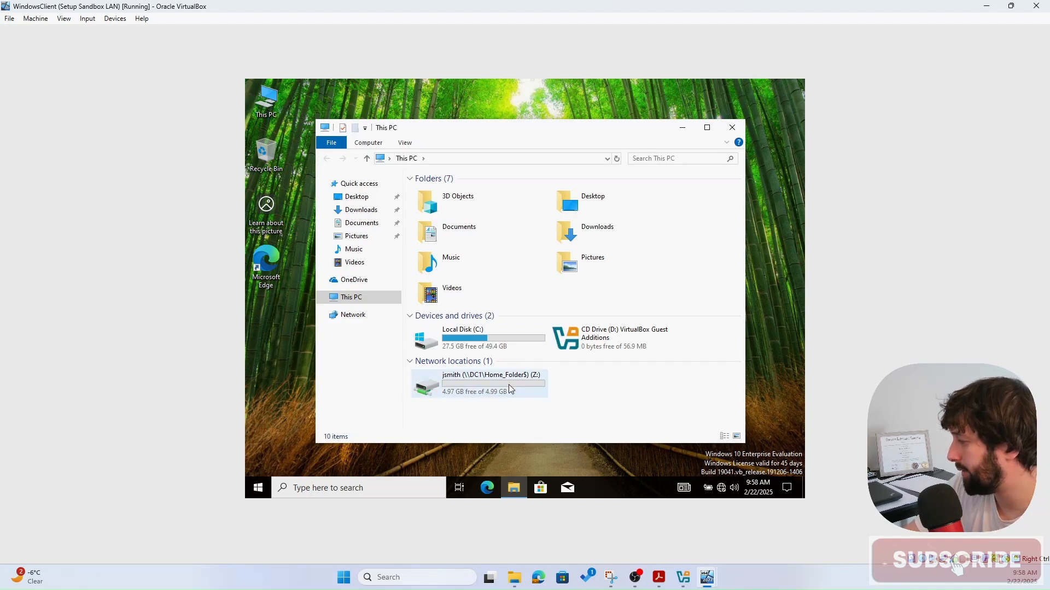
- Open the mapped Z: home drive and create an empty text document named Test there
{"action": "double_click", "coordinate": [475, 384]}
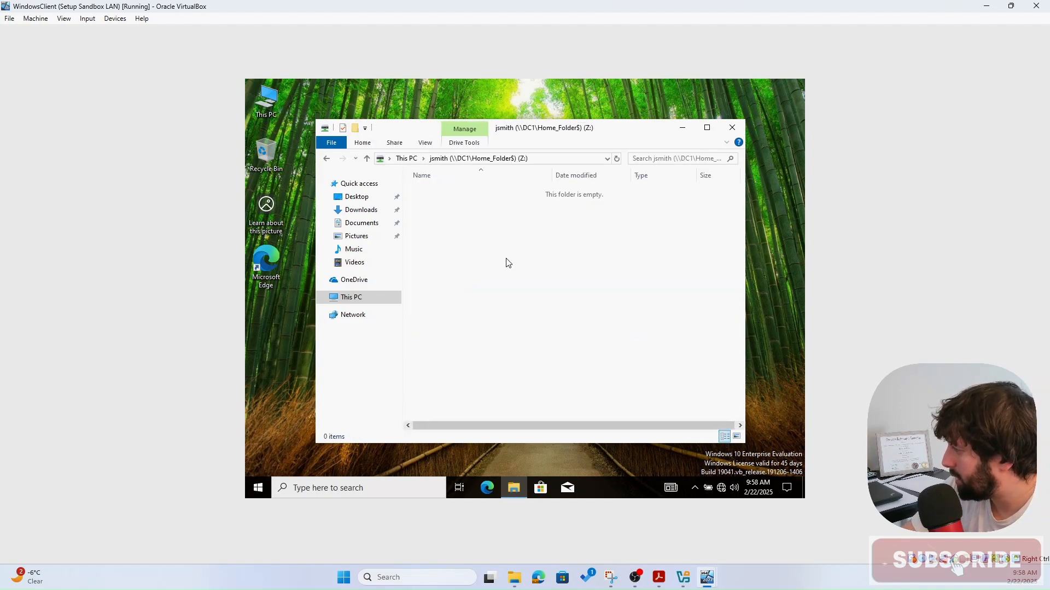
{"action": "right_click", "coordinate": [493, 227]}
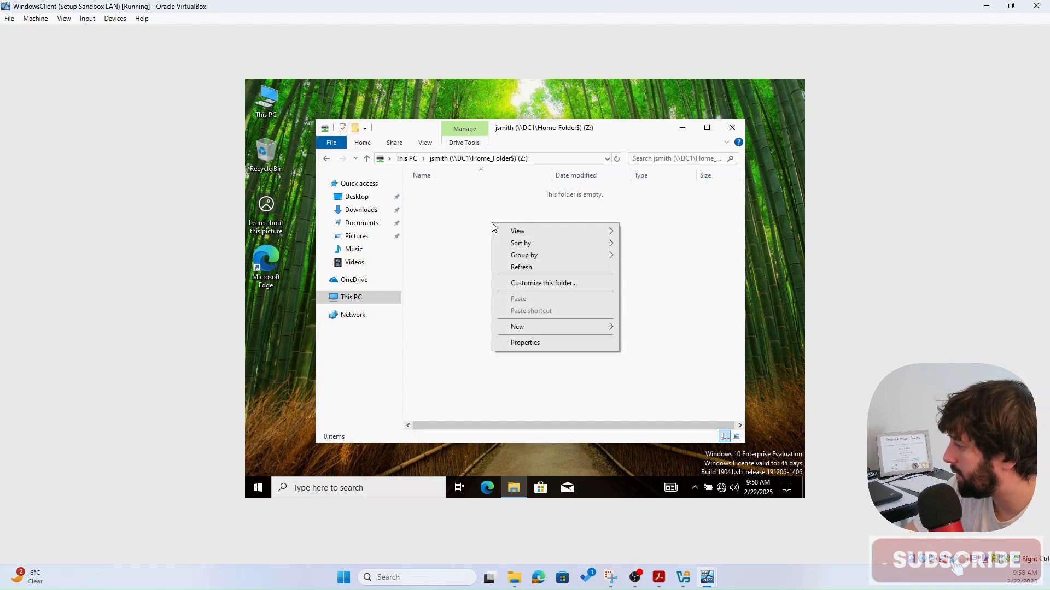
{"action": "mouse_move", "coordinate": [535, 327]}
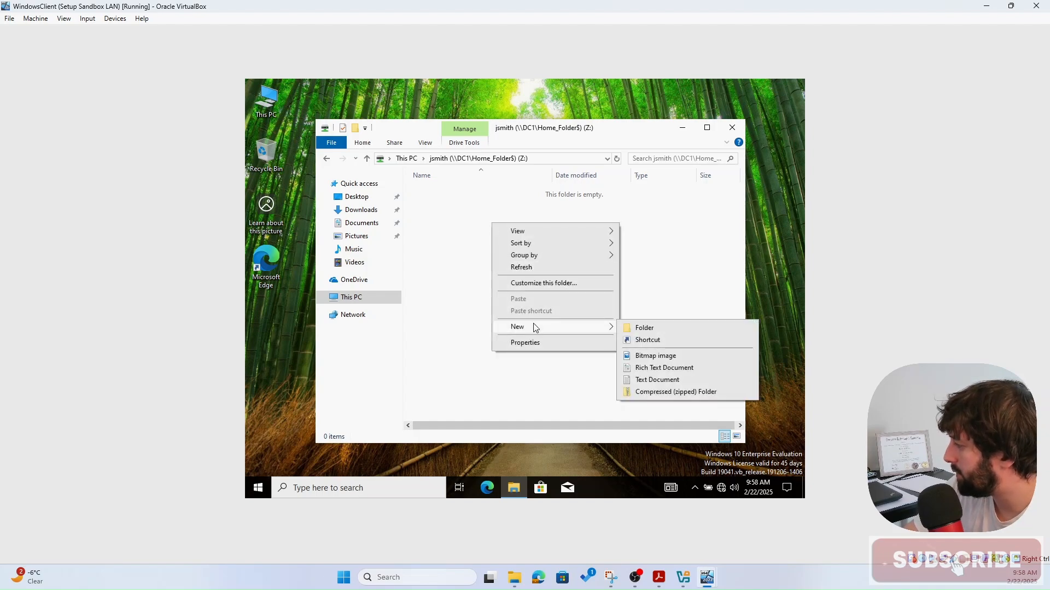
{"action": "left_click", "coordinate": [656, 381]}
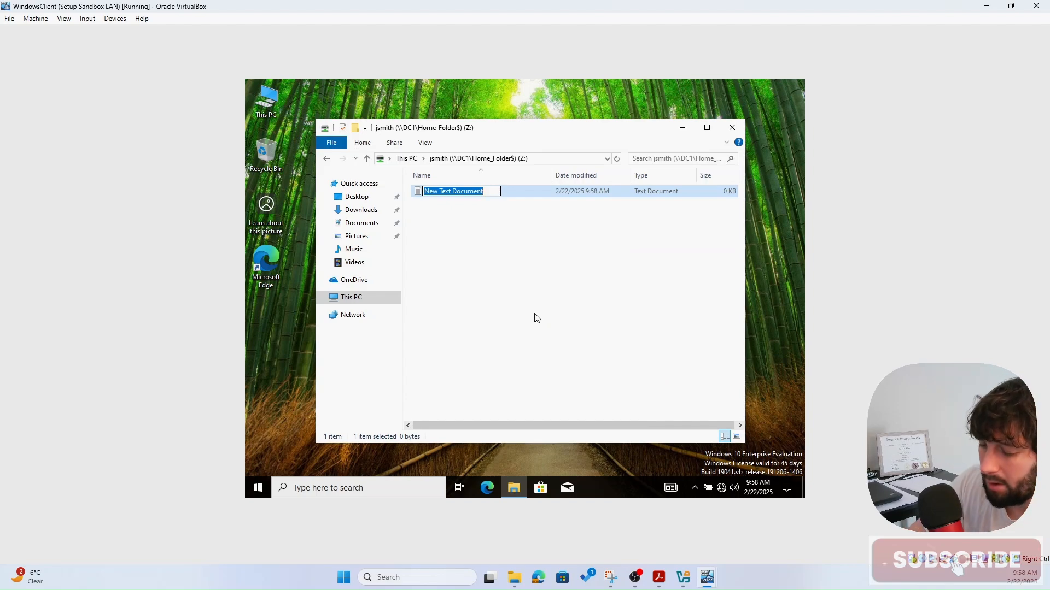
{"action": "type", "text": "TEst"}
{"action": "key", "text": "BackSpace"}
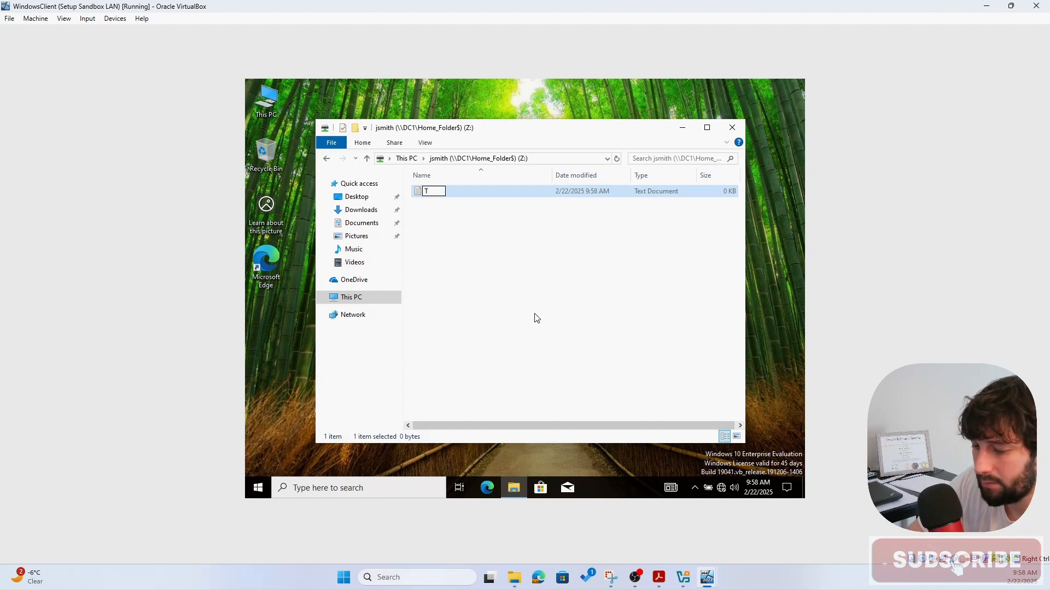
{"action": "type", "text": "est"}
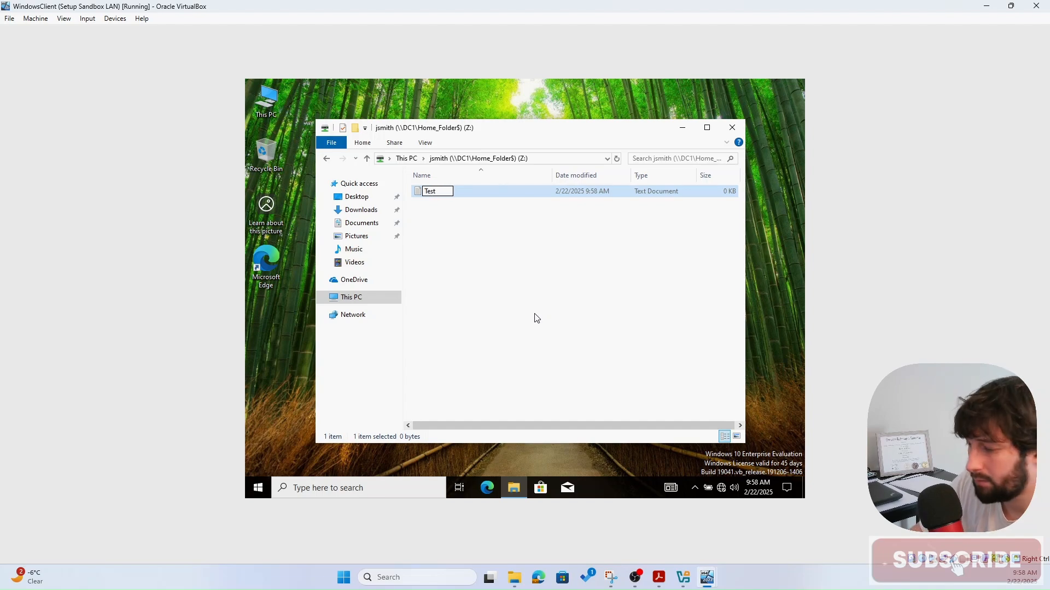
{"action": "key", "text": "Return"}
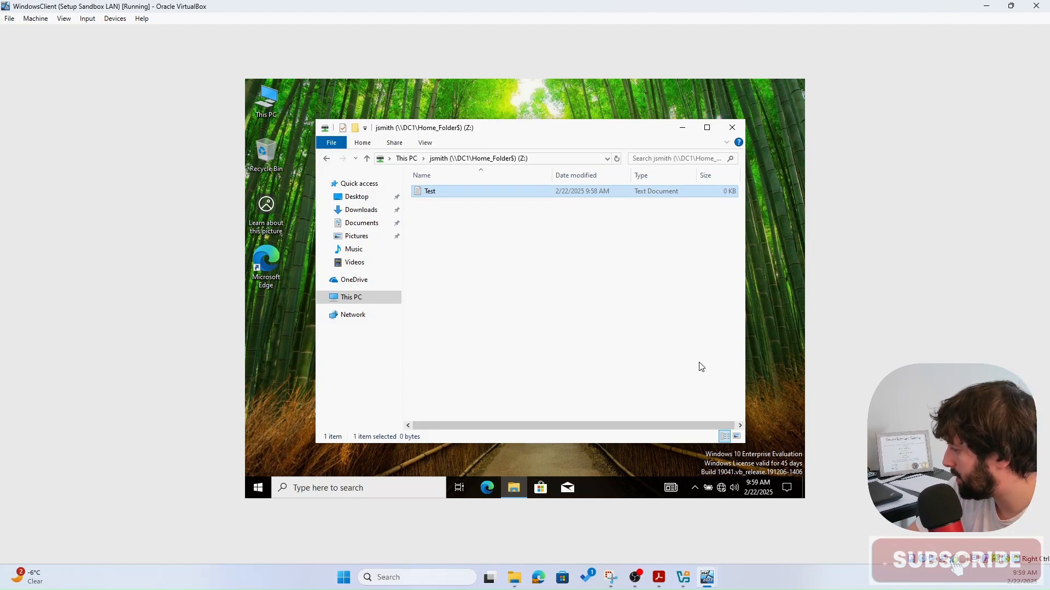
{"action": "mouse_move", "coordinate": [712, 568]}
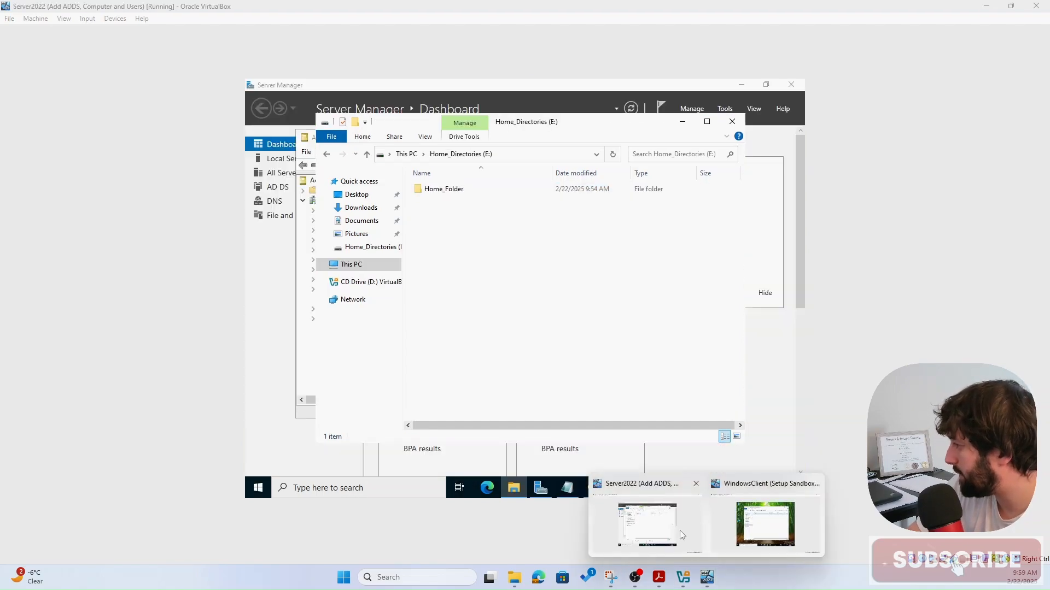
- On the Server2022 VM, open Test from E:\Home_Folder\<user> in Notepad
{"action": "left_click", "coordinate": [682, 535]}
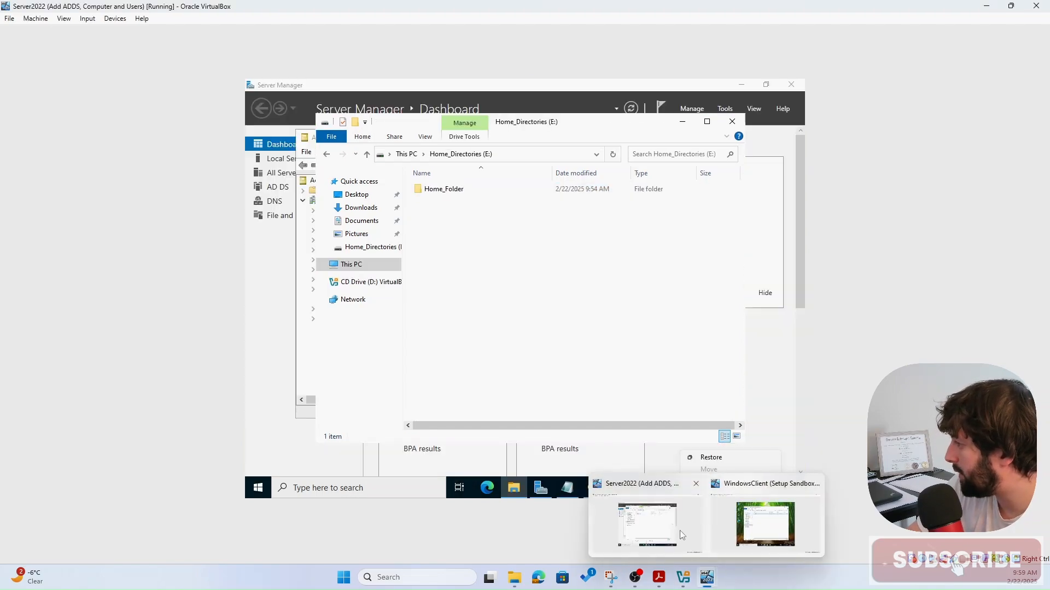
{"action": "left_click", "coordinate": [516, 311]}
{"action": "double_click", "coordinate": [426, 194]}
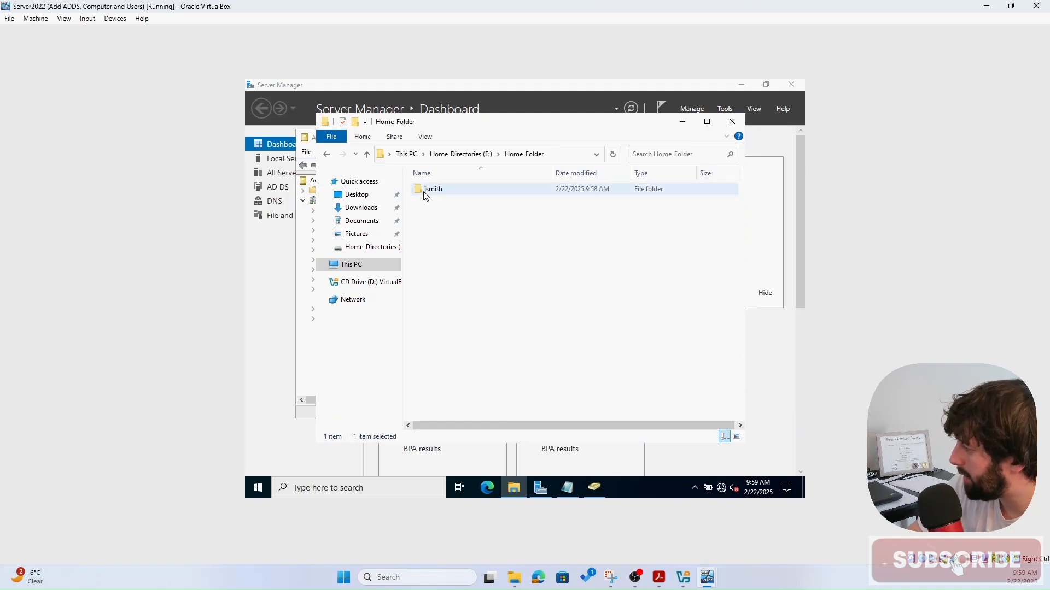
{"action": "double_click", "coordinate": [427, 191]}
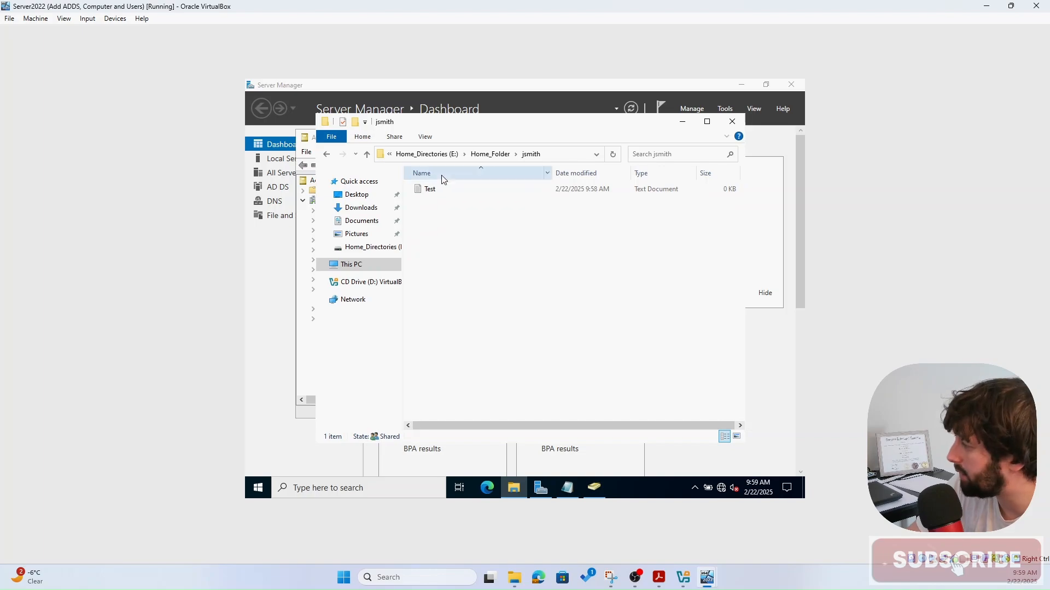
{"action": "right_click", "coordinate": [456, 194]}
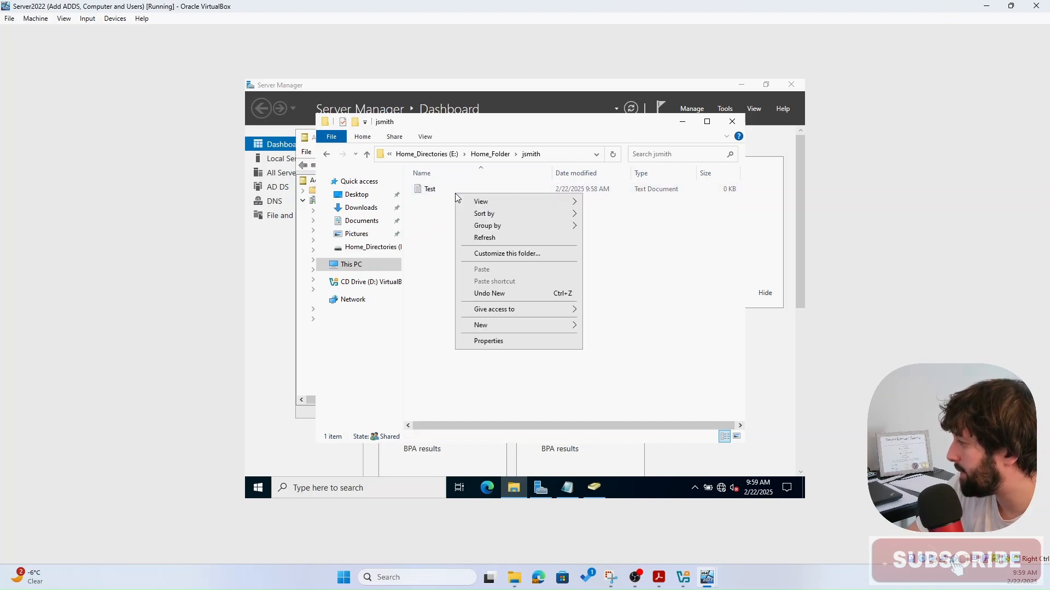
{"action": "left_click", "coordinate": [431, 191]}
{"action": "double_click", "coordinate": [433, 190]}
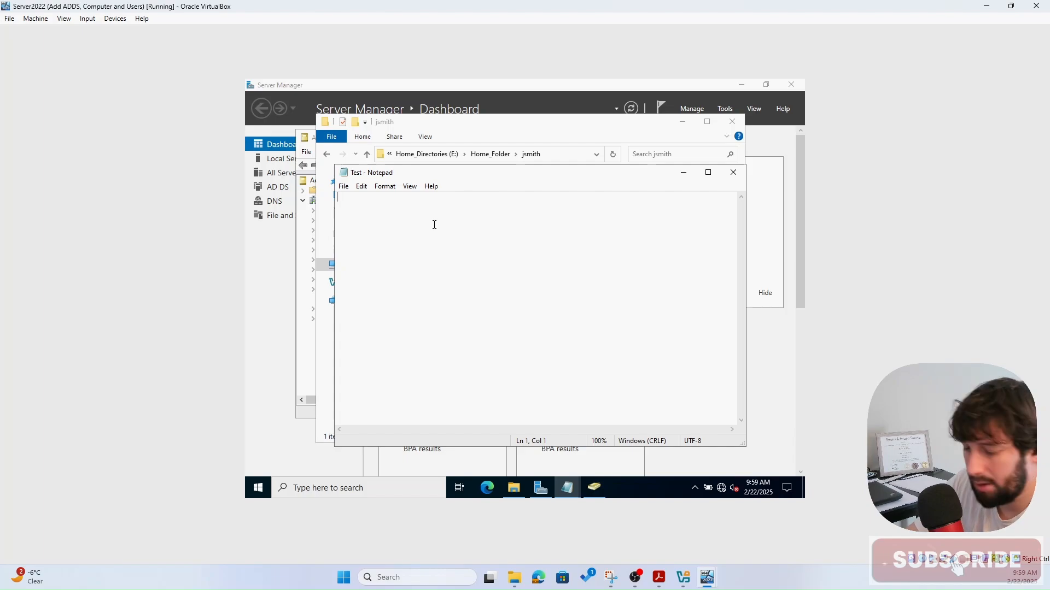
- Type Hello World into Test and save it
{"action": "type", "text": "Hello World"}
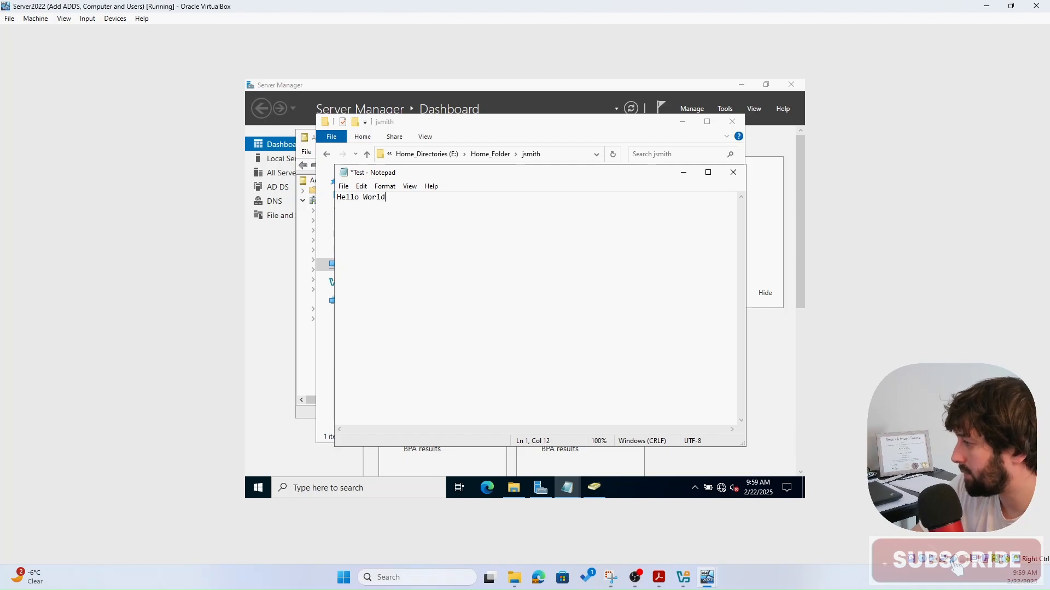
{"action": "key", "text": "ctrl+s"}
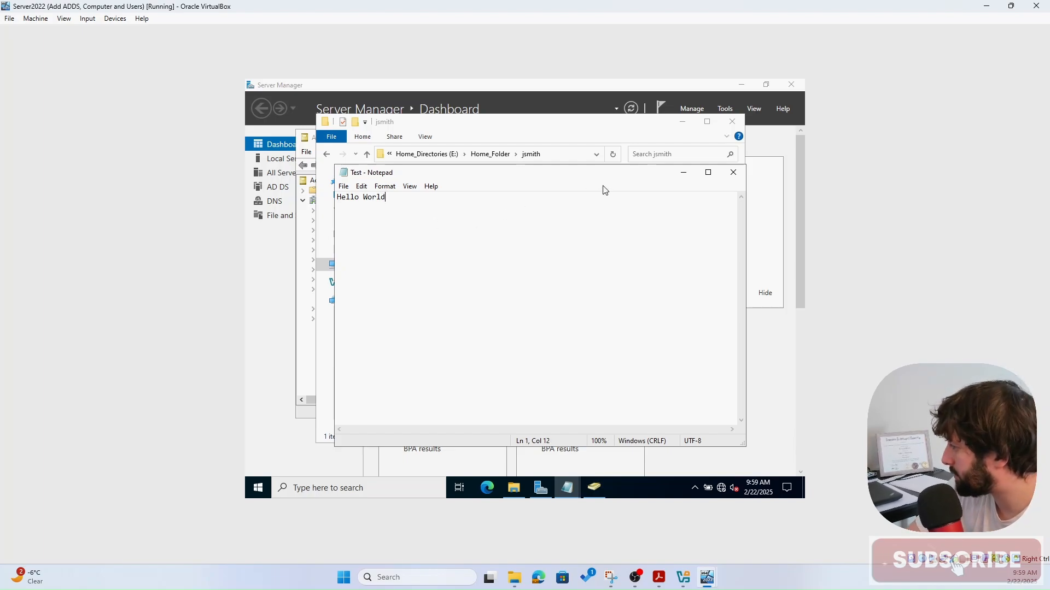
{"action": "mouse_move", "coordinate": [708, 577]}
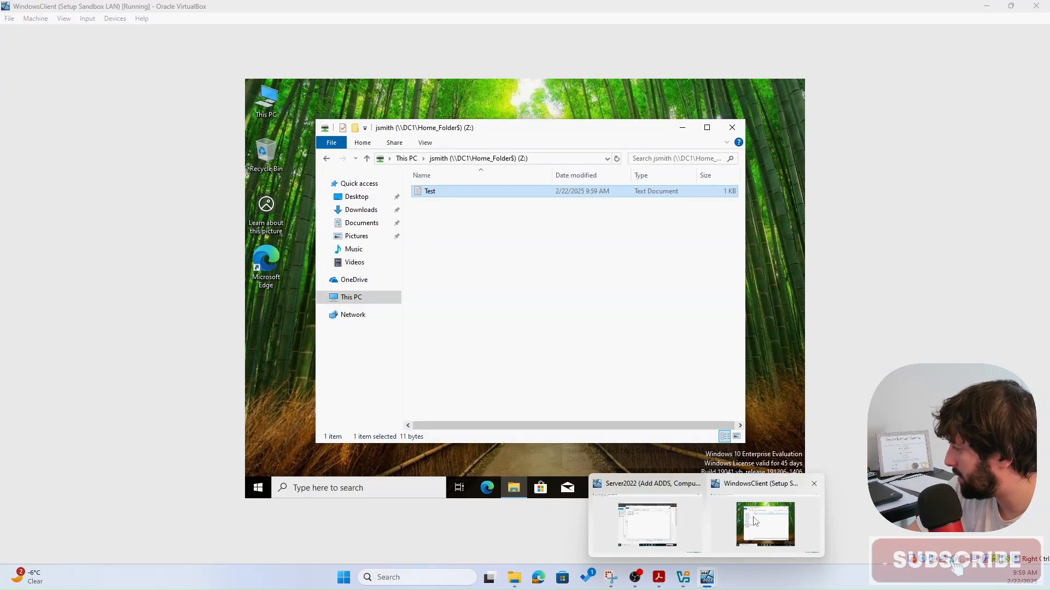
- On the client VM, open Test from Z: and confirm it reads Hello World
{"action": "left_click", "coordinate": [650, 525]}
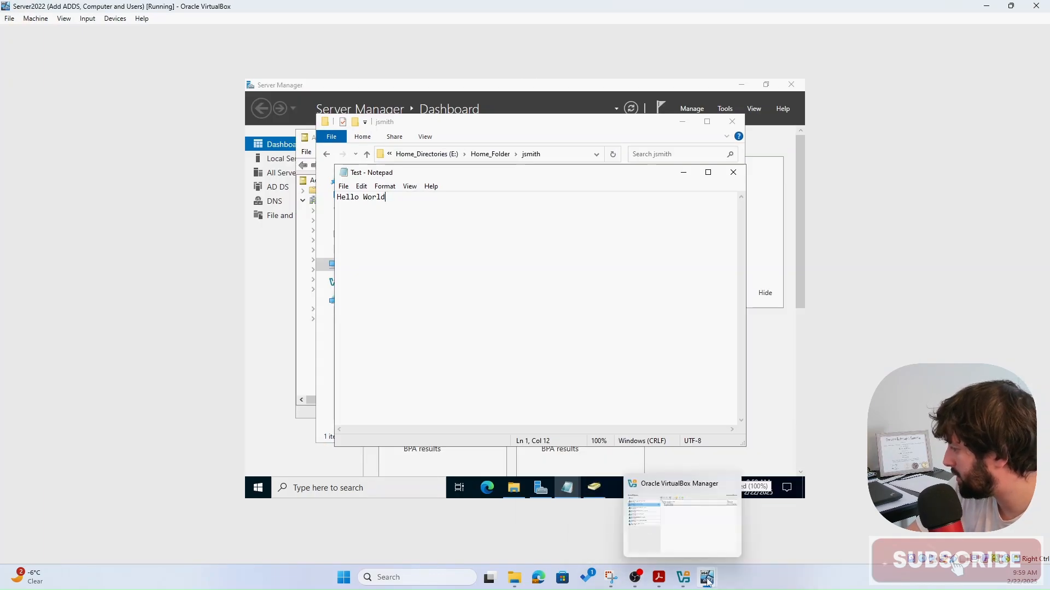
{"action": "mouse_move", "coordinate": [708, 581]}
{"action": "right_click", "coordinate": [764, 525]}
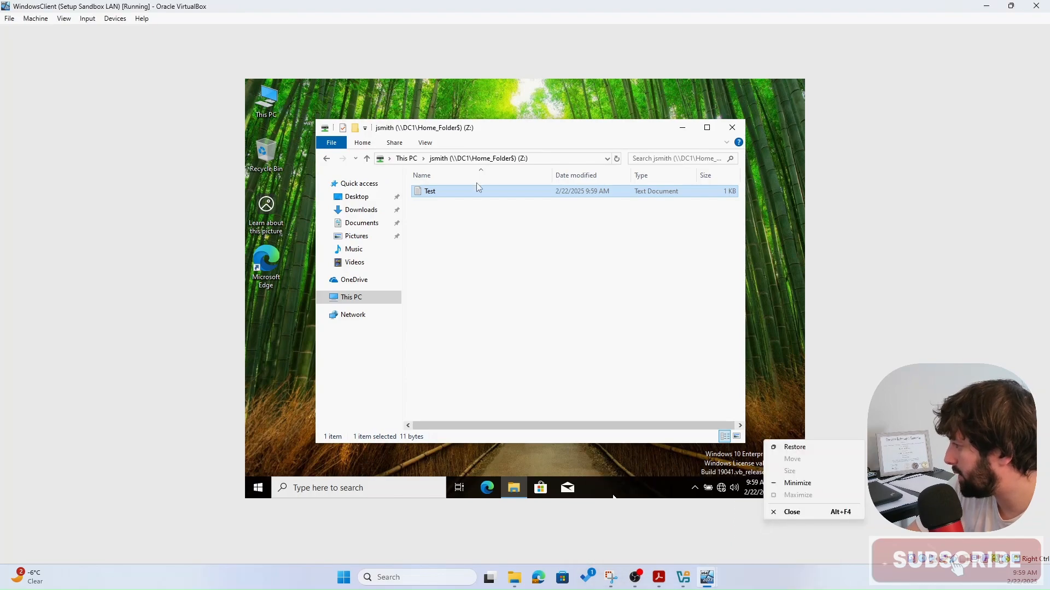
{"action": "left_click", "coordinate": [466, 262]}
{"action": "double_click", "coordinate": [440, 192]}
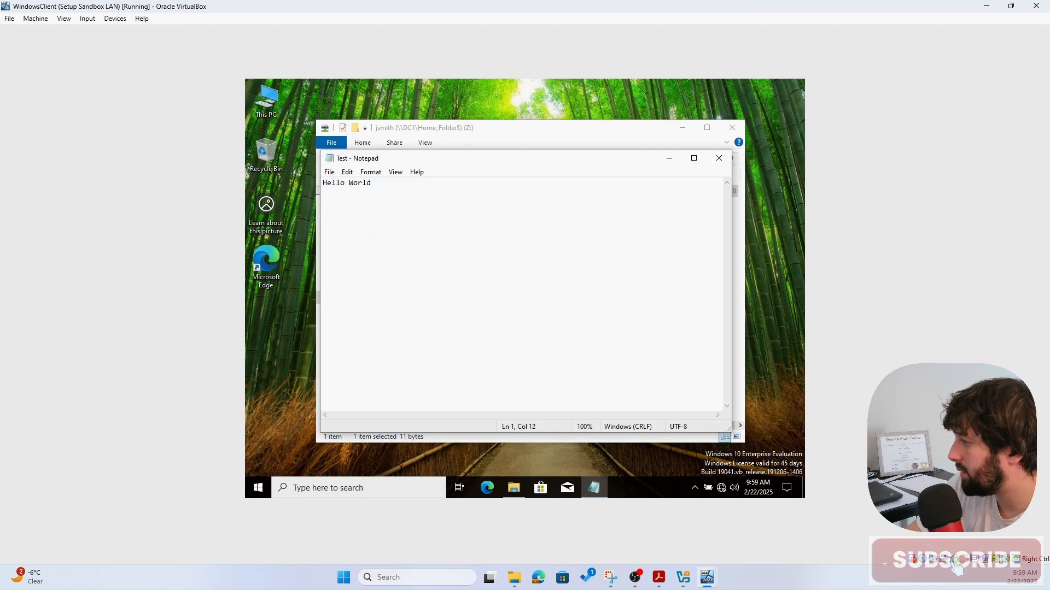
{"action": "left_click_drag", "start_coordinate": [378, 192], "coordinate": [306, 189]}
{"action": "left_click", "coordinate": [422, 249]}
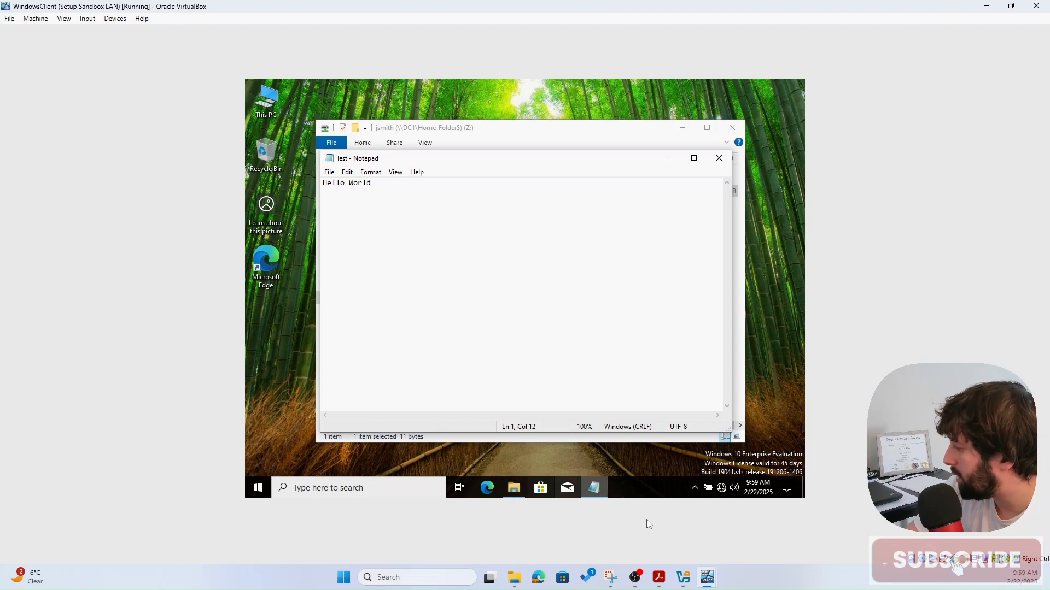
- Bring the Server2022 VM back to the front
{"action": "mouse_move", "coordinate": [711, 585]}
{"action": "mouse_move", "coordinate": [655, 537]}
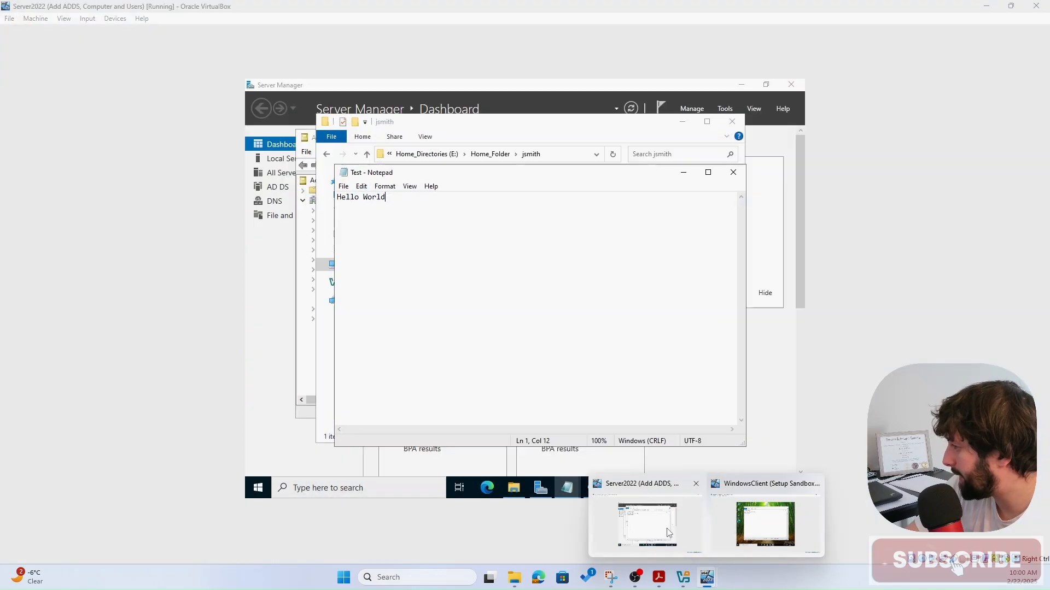
{"action": "left_click", "coordinate": [669, 534]}
{"action": "key", "text": "alt+Tab"}
{"action": "mouse_move", "coordinate": [687, 566]}
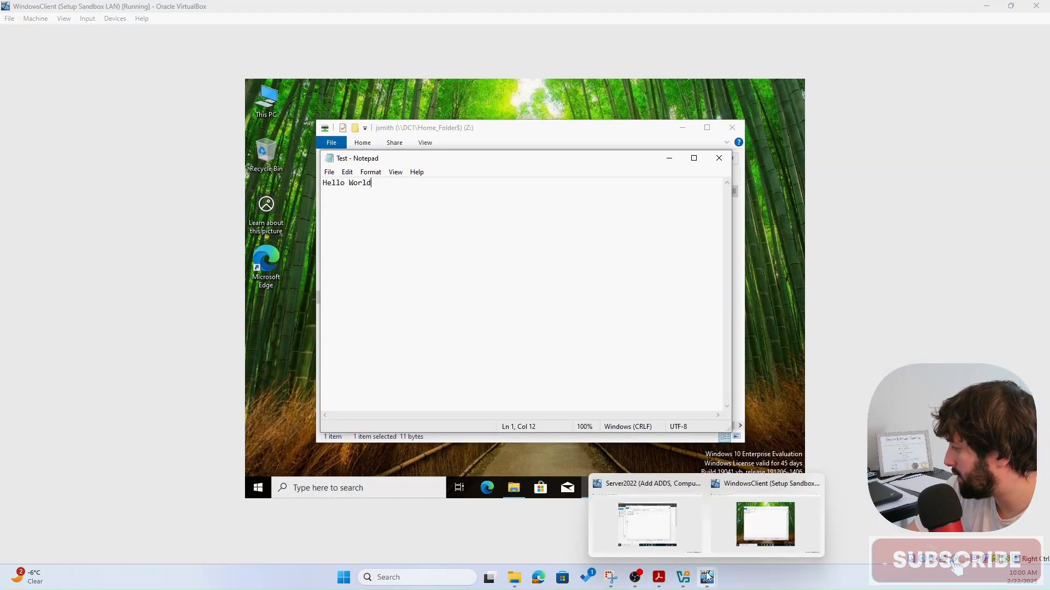
{"action": "left_click", "coordinate": [678, 539]}
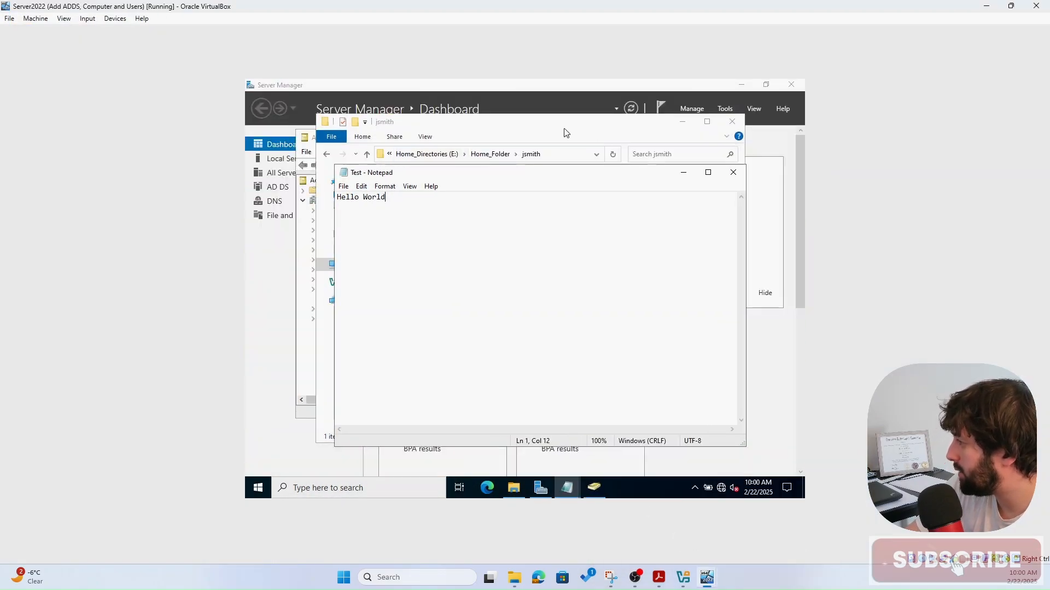
- Open the second user's Properties at the Profile tab in Active Directory Users and Computers
{"action": "left_click", "coordinate": [523, 88]}
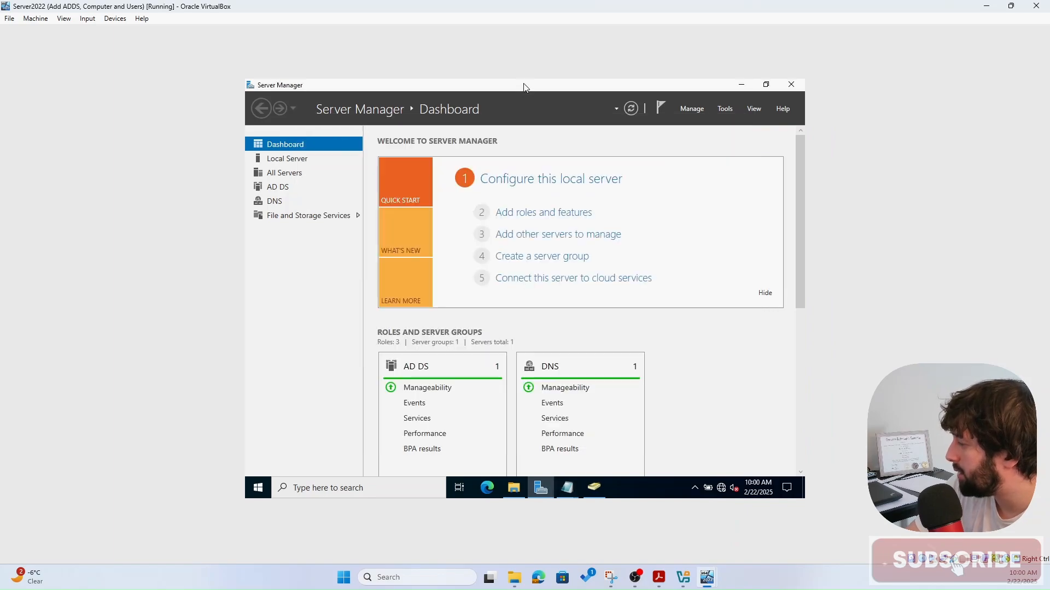
{"action": "left_click", "coordinate": [594, 487]}
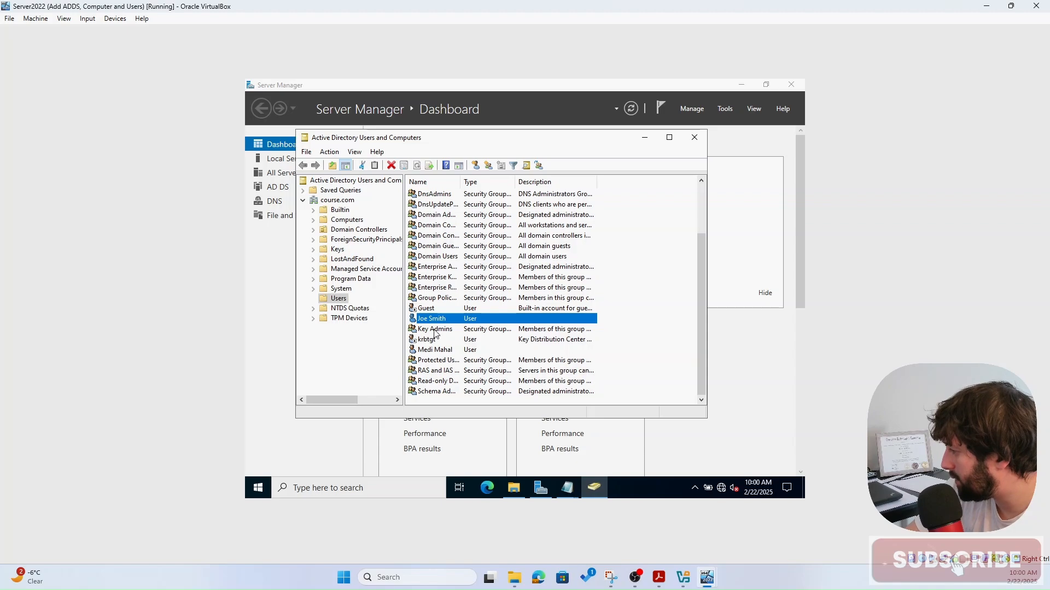
{"action": "left_click", "coordinate": [430, 350]}
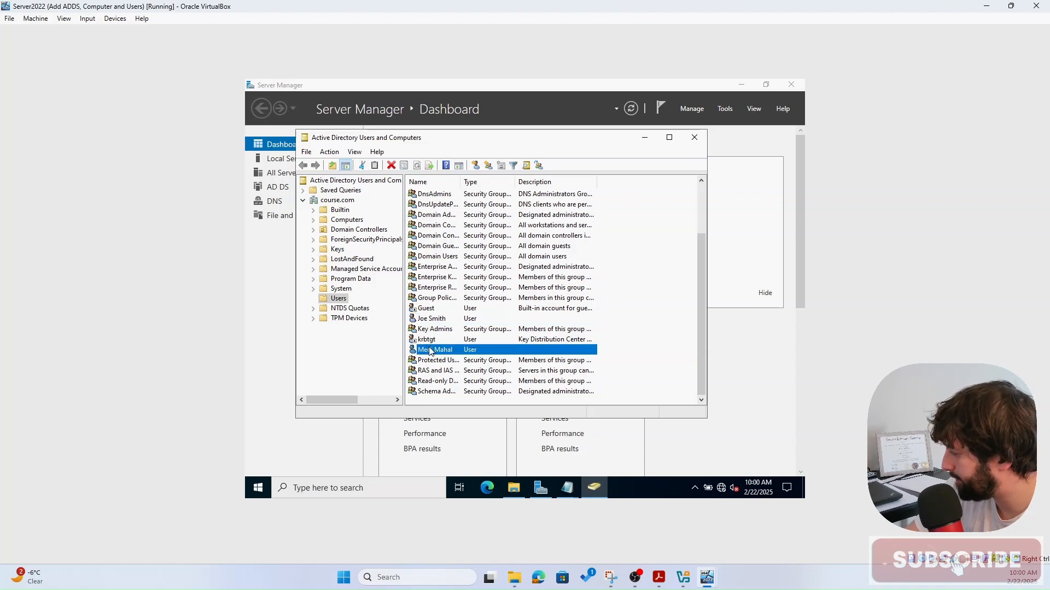
{"action": "right_click", "coordinate": [430, 350]}
{"action": "left_click", "coordinate": [466, 323]}
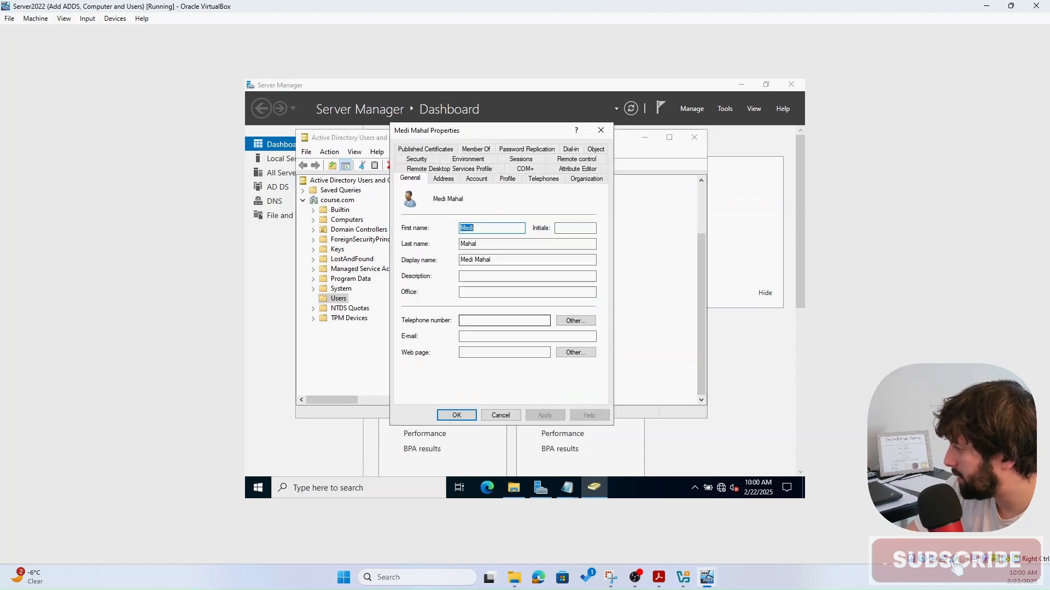
{"action": "left_click", "coordinate": [505, 179]}
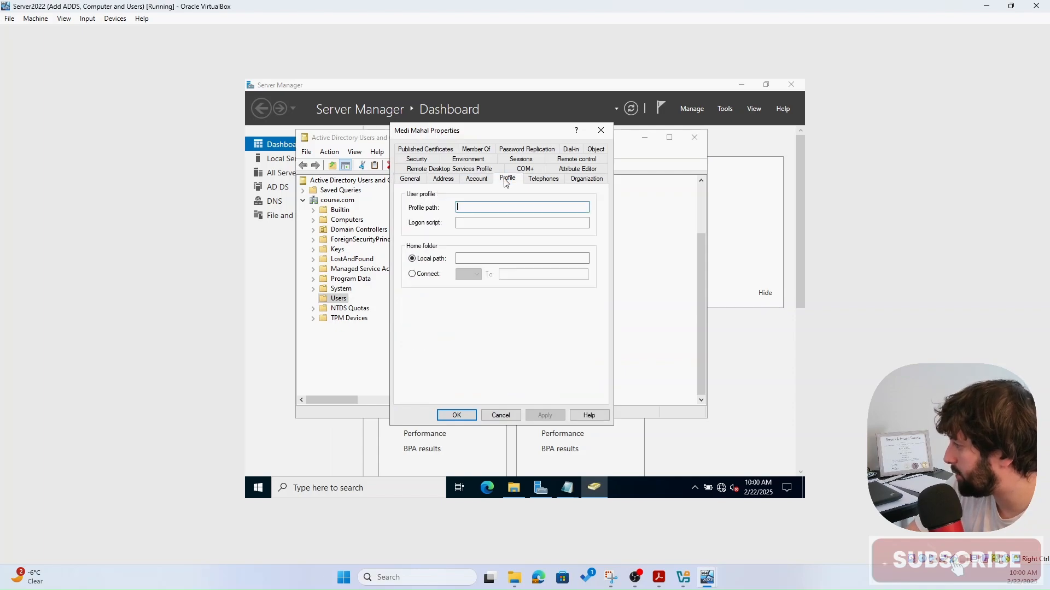
- Connect home folder drive X: to \\DC1\Home_Folder$\%username% and apply the change
{"action": "left_click", "coordinate": [439, 276]}
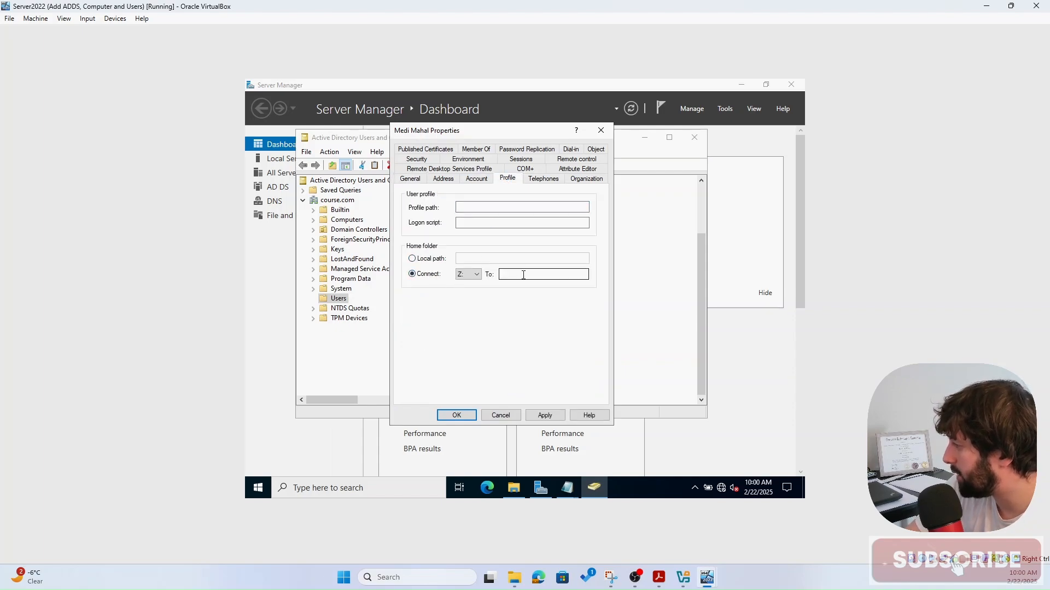
{"action": "left_click", "coordinate": [477, 275]}
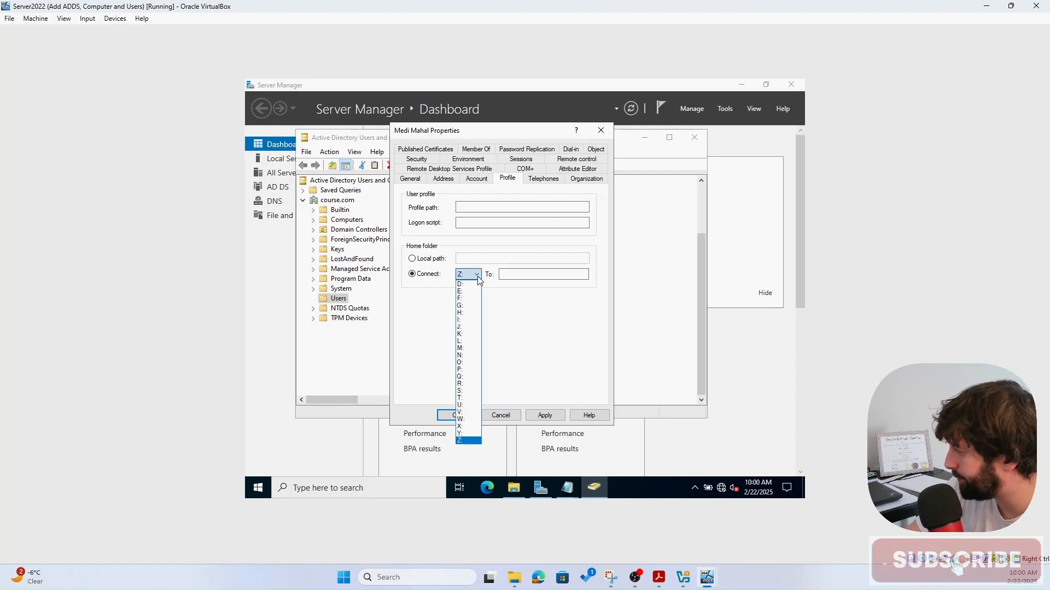
{"action": "left_click", "coordinate": [468, 427]}
{"action": "left_click", "coordinate": [532, 273]}
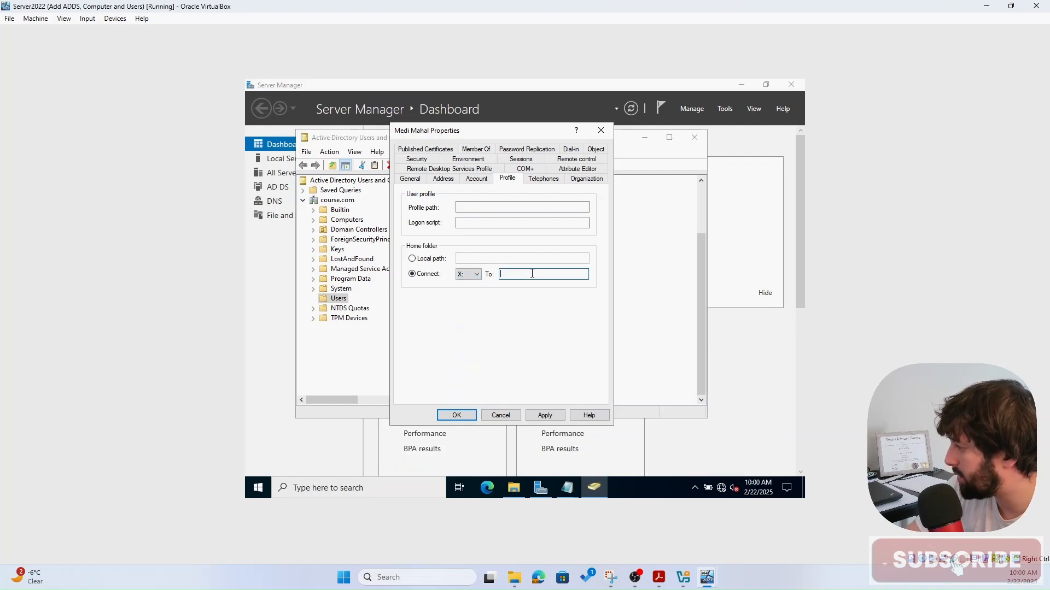
{"action": "type", "text": "\\\\DC1\\Home_Folders$"}
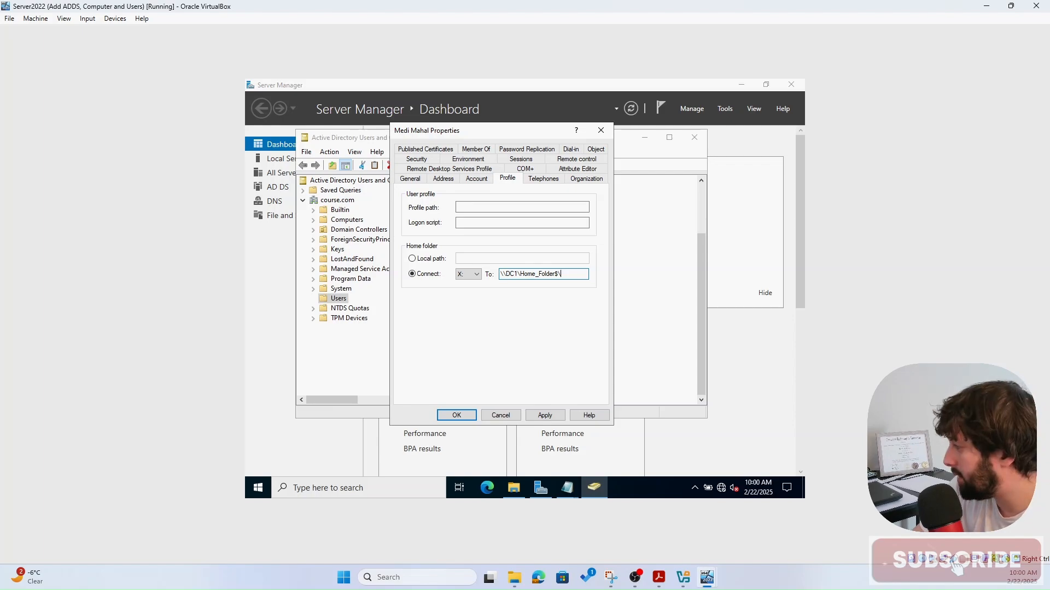
{"action": "type", "text": "%%"}
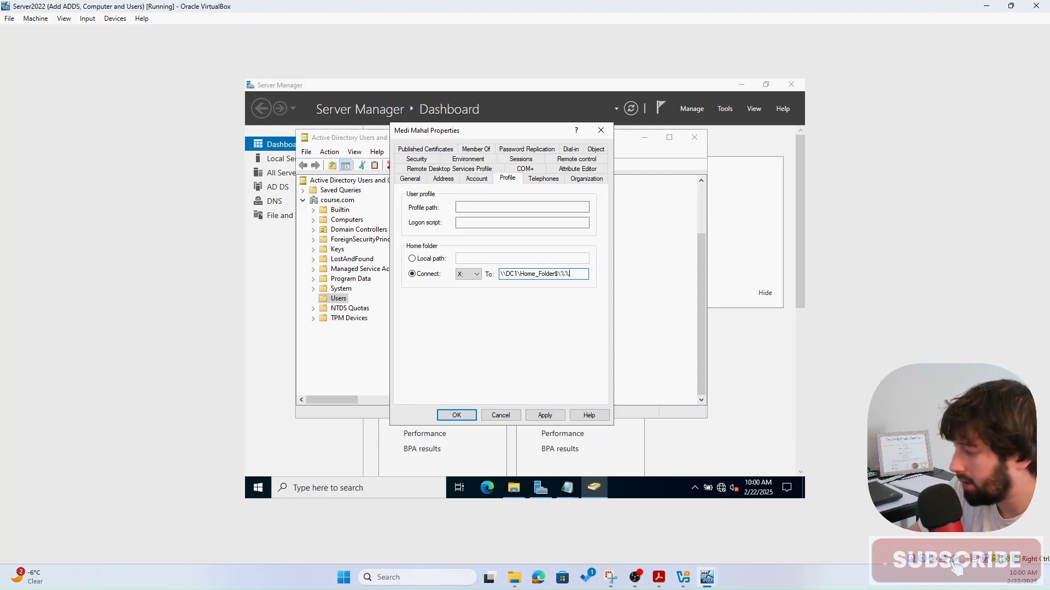
{"action": "type", "text": "user"}
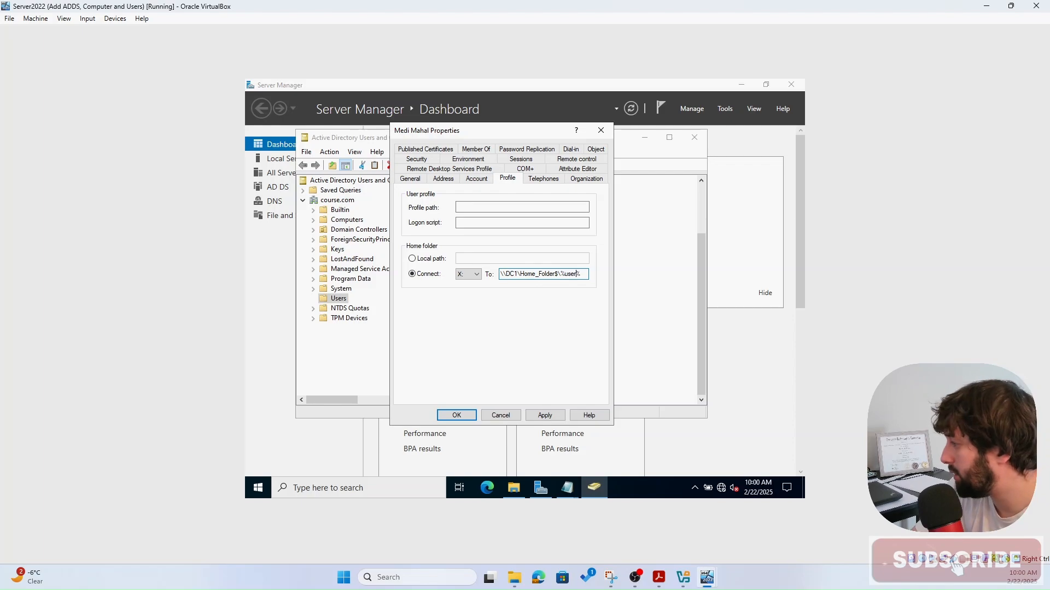
{"action": "type", "text": "name"}
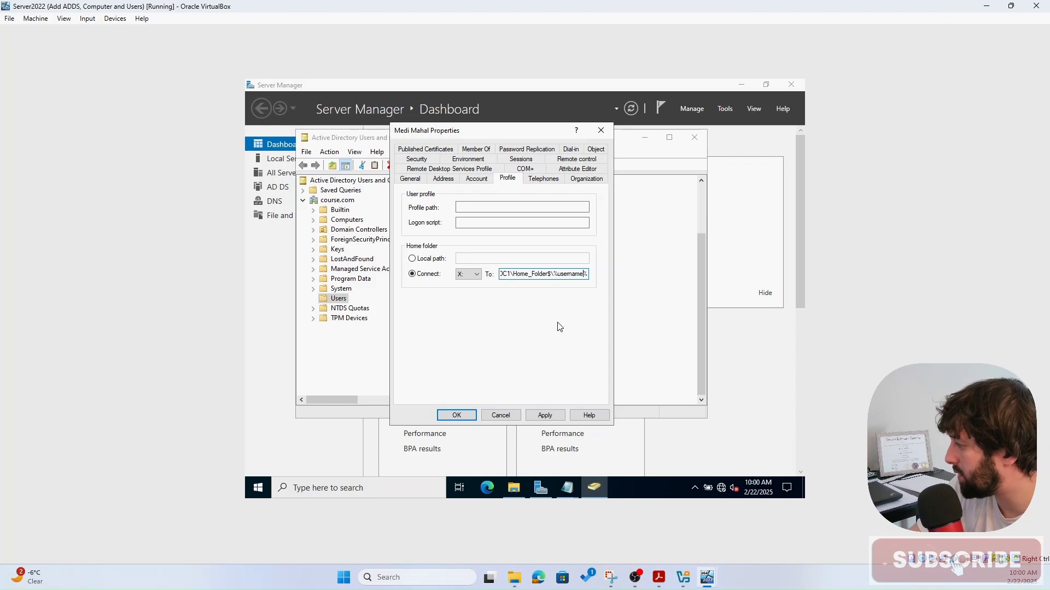
{"action": "left_click", "coordinate": [545, 415]}
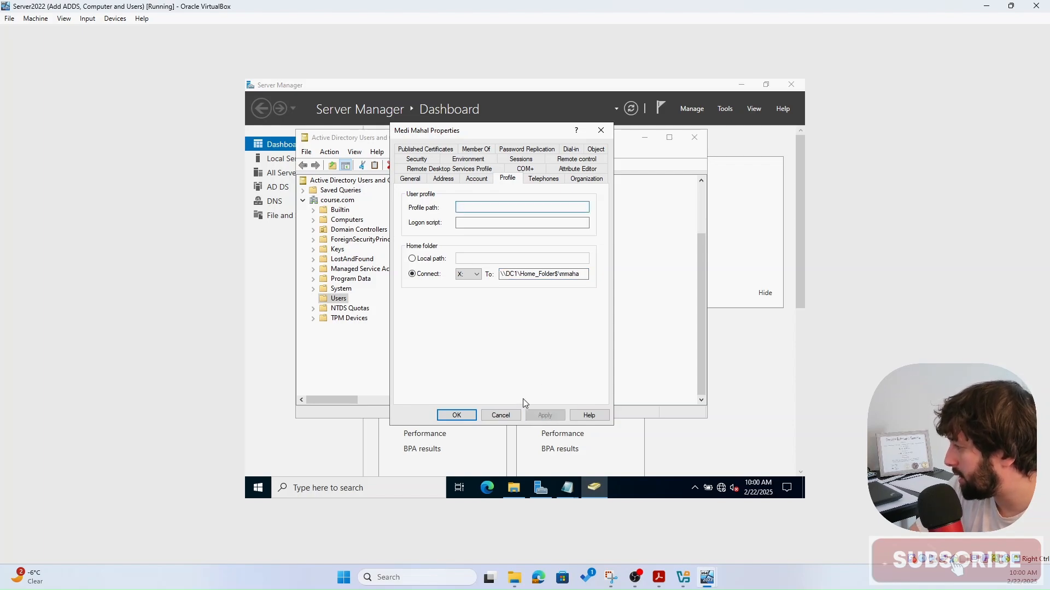
{"action": "left_click", "coordinate": [458, 416]}
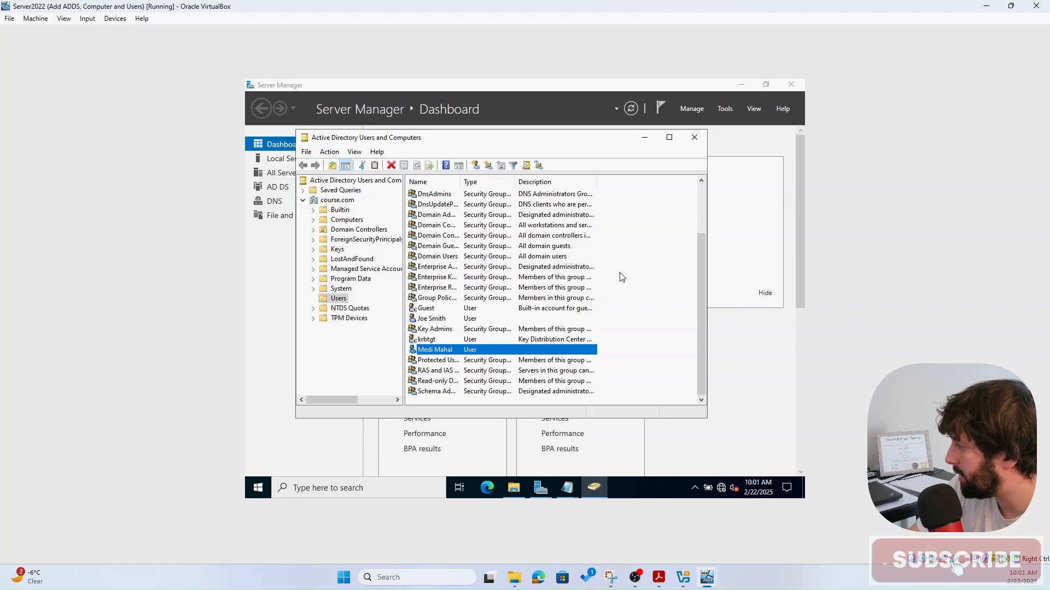
- Close ADUC and check that E:\Home_Folder now holds the second user's auto-created folder
{"action": "left_click", "coordinate": [694, 137]}
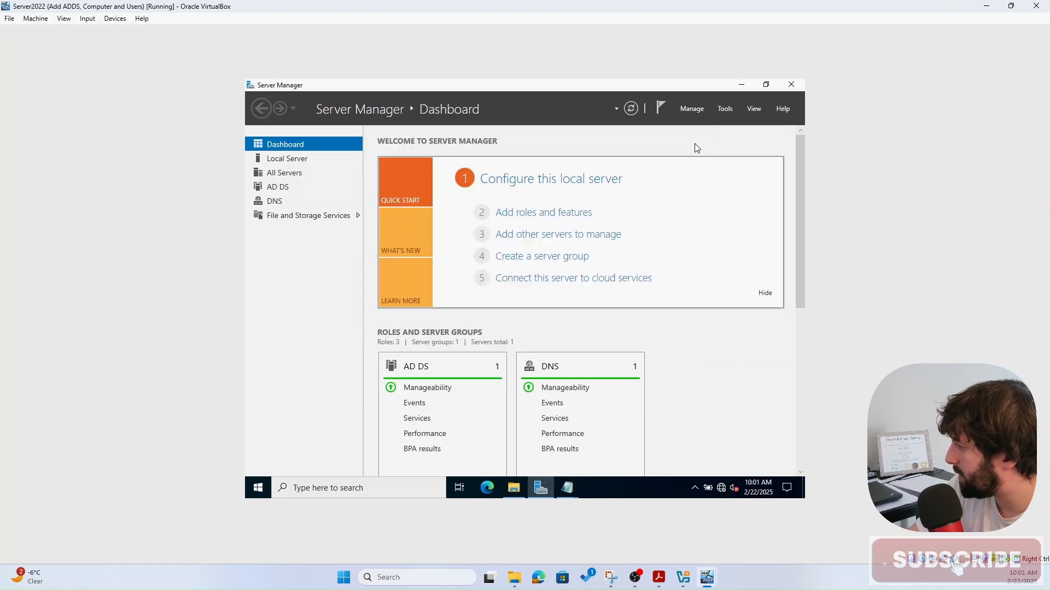
{"action": "left_click", "coordinate": [514, 488]}
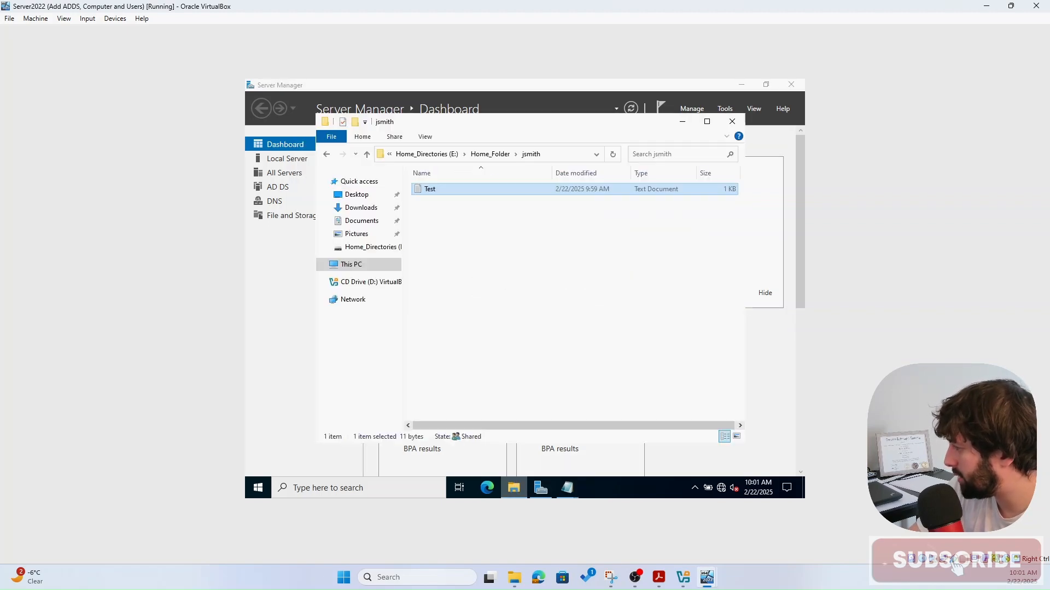
{"action": "left_click", "coordinate": [440, 154]}
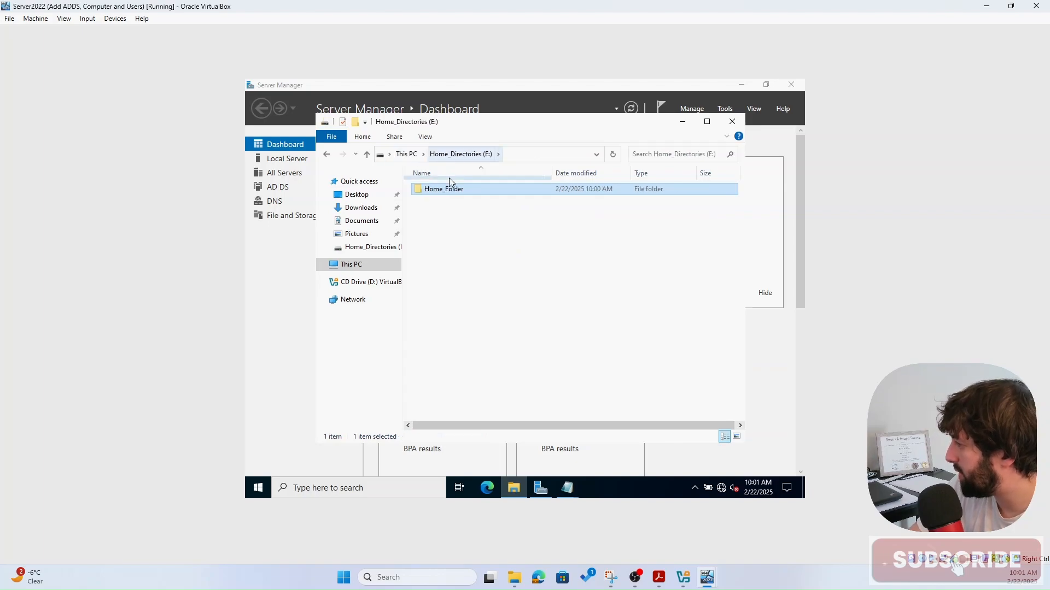
{"action": "double_click", "coordinate": [444, 189]}
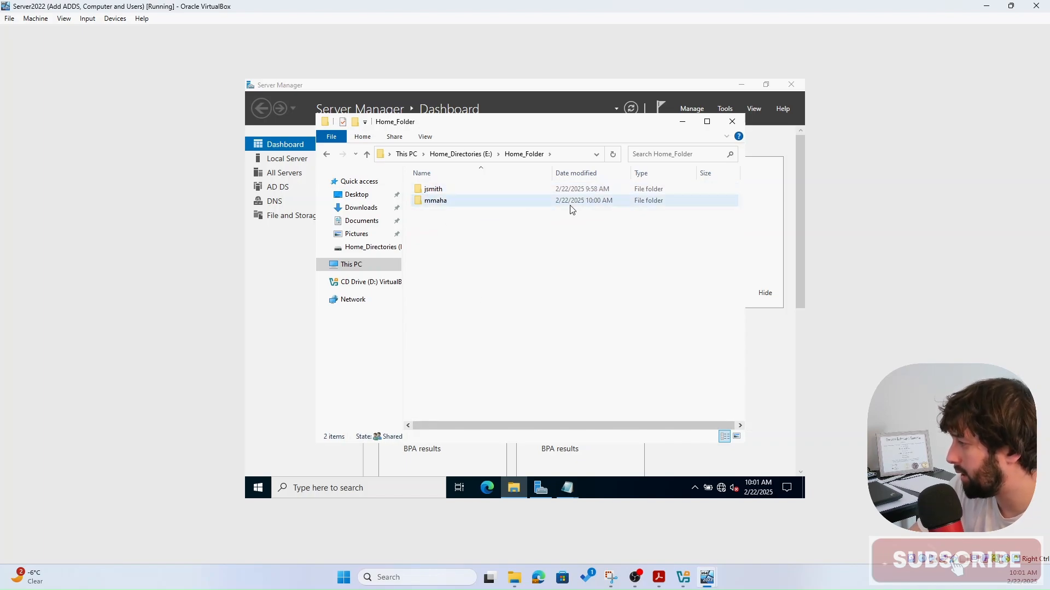
{"action": "left_click", "coordinate": [446, 203]}
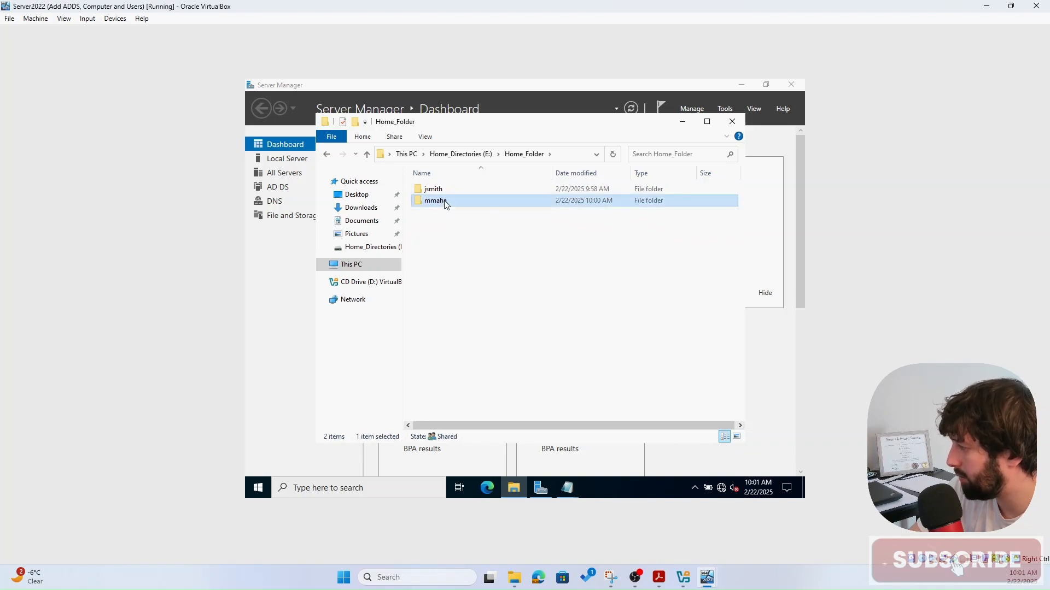
{"action": "left_click", "coordinate": [444, 202]}
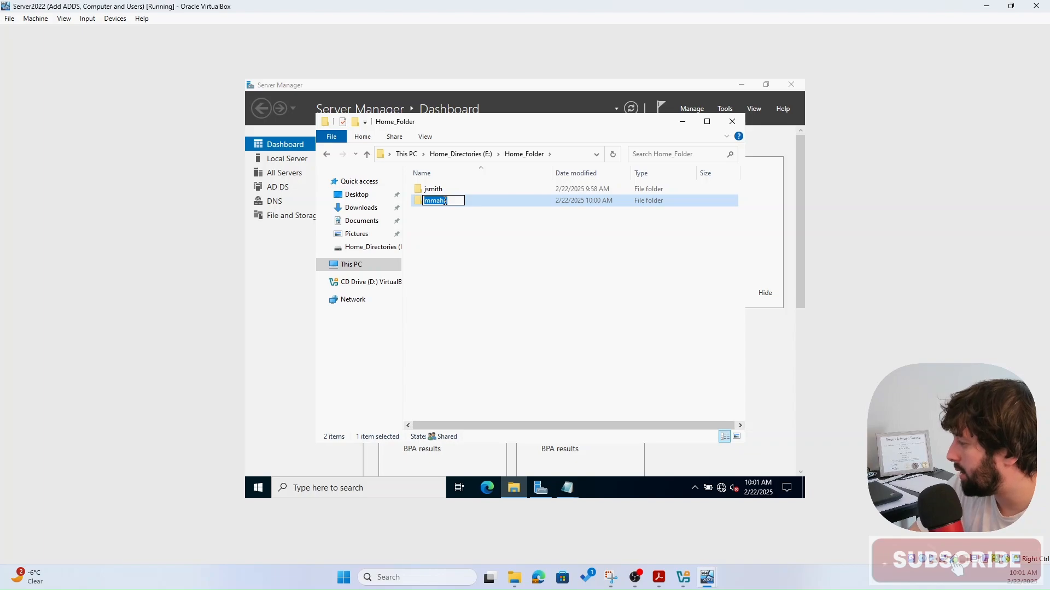
{"action": "key", "text": "Return"}
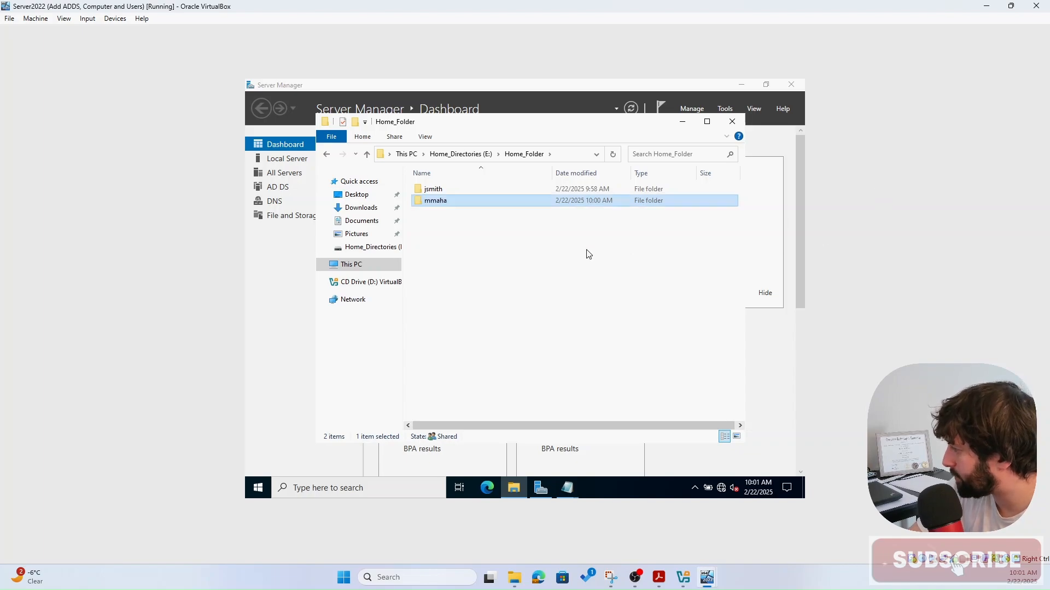
{"action": "left_click", "coordinate": [589, 254]}
- On the client VM, close the Test note and Z: drive window, then choose Switch user from Start
{"action": "mouse_move", "coordinate": [718, 588]}
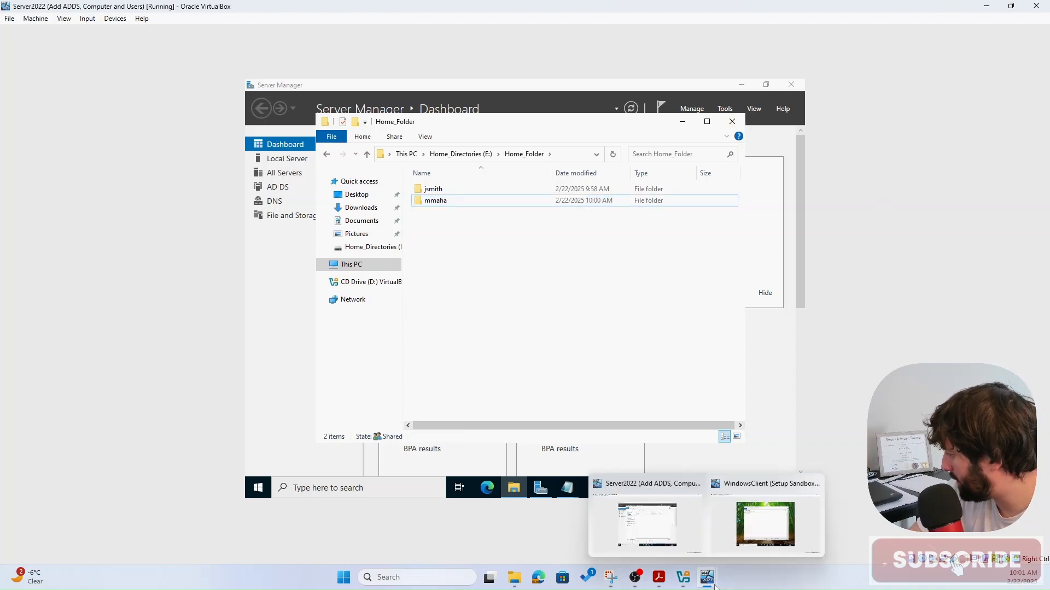
{"action": "left_click", "coordinate": [747, 546]}
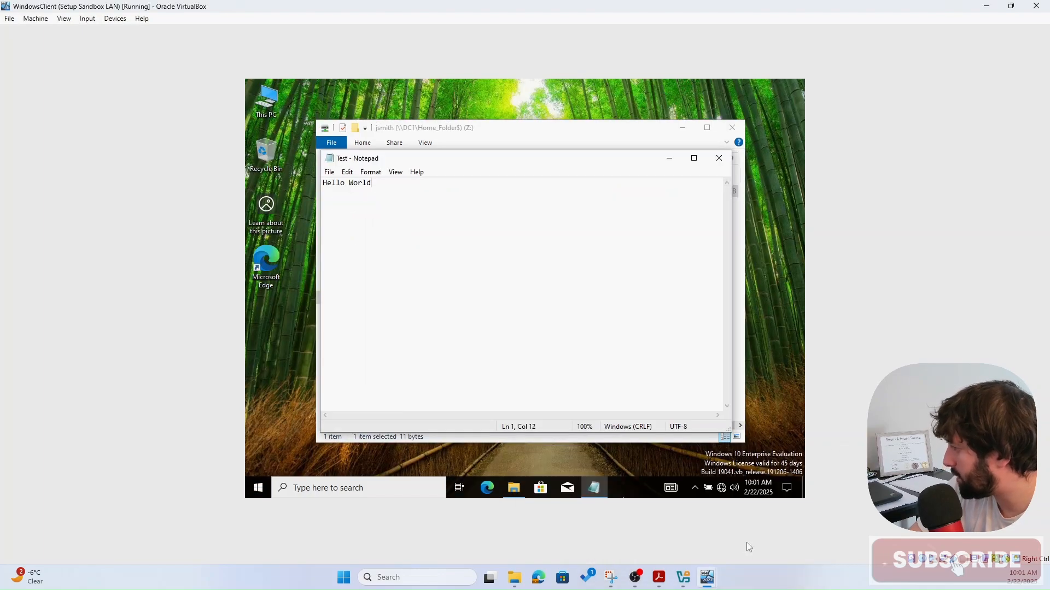
{"action": "left_click", "coordinate": [719, 158]}
{"action": "left_click", "coordinate": [731, 131]}
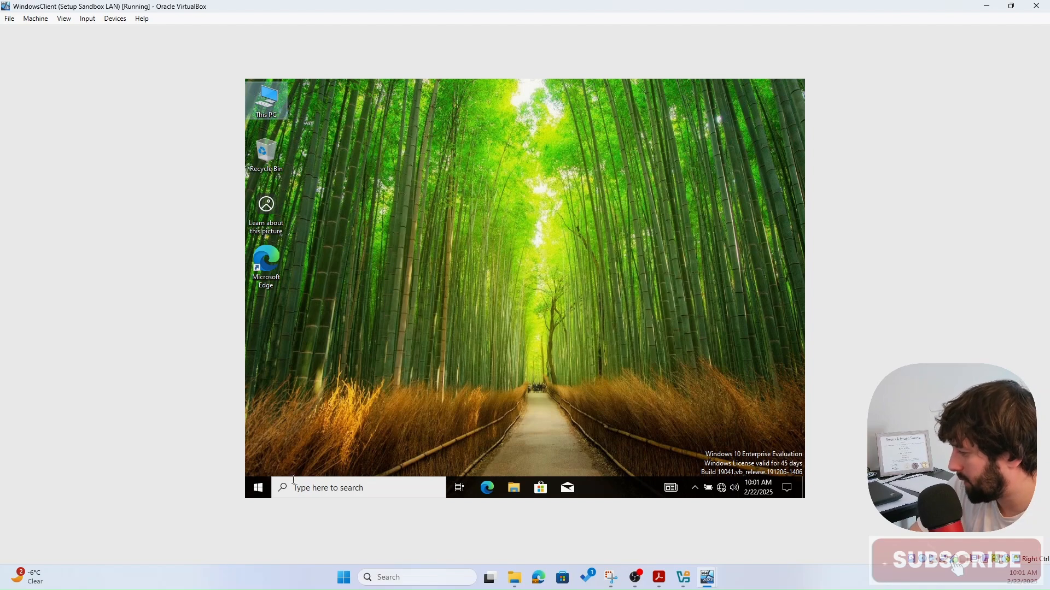
{"action": "left_click", "coordinate": [262, 491]}
{"action": "left_click", "coordinate": [264, 363]}
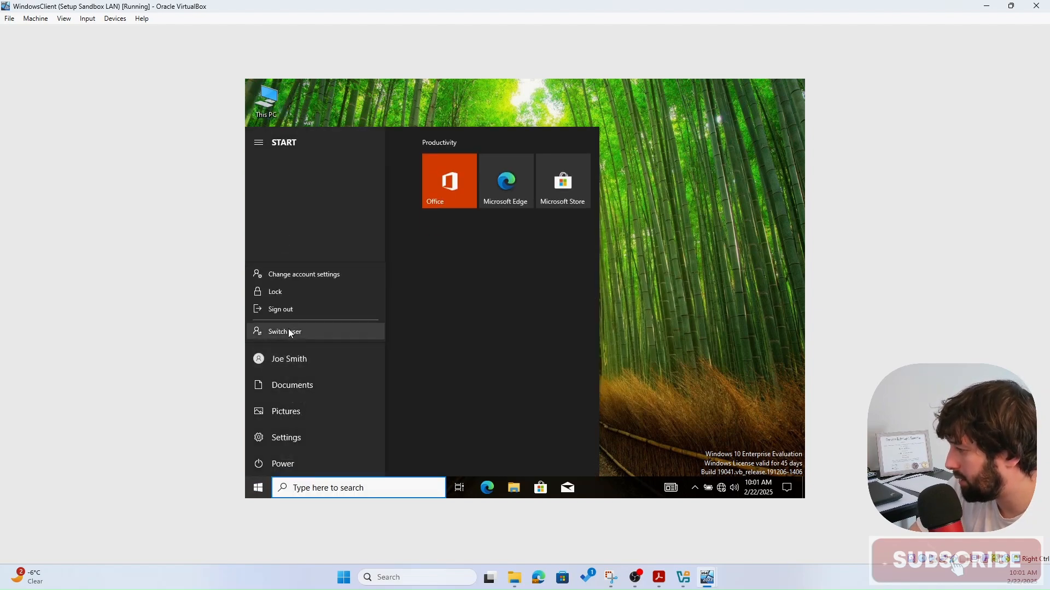
{"action": "left_click", "coordinate": [289, 332]}
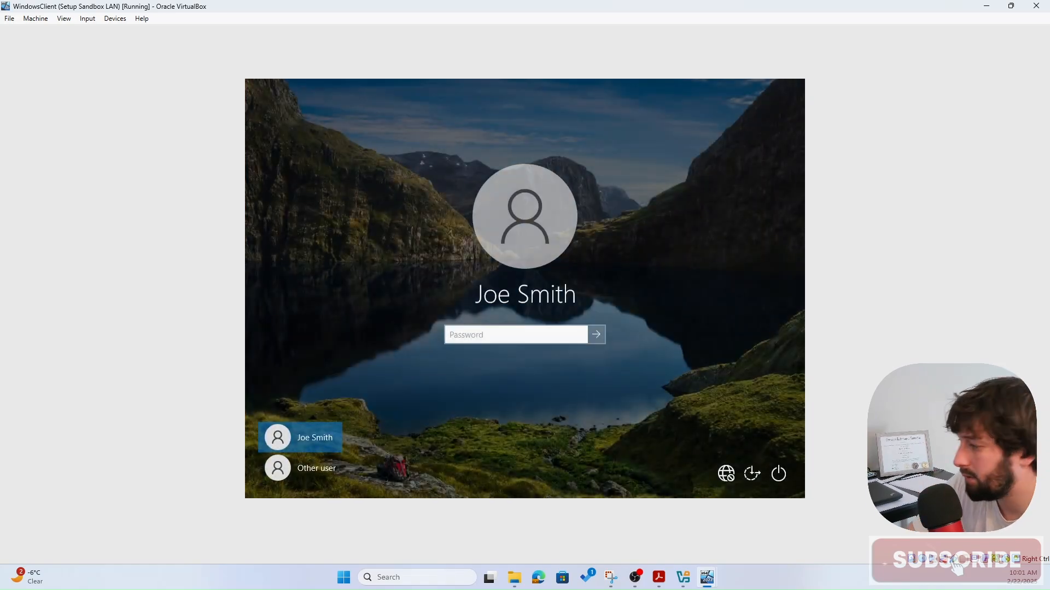
- Sign in through Other user with the second domain user's name and password
{"action": "left_click", "coordinate": [317, 468]}
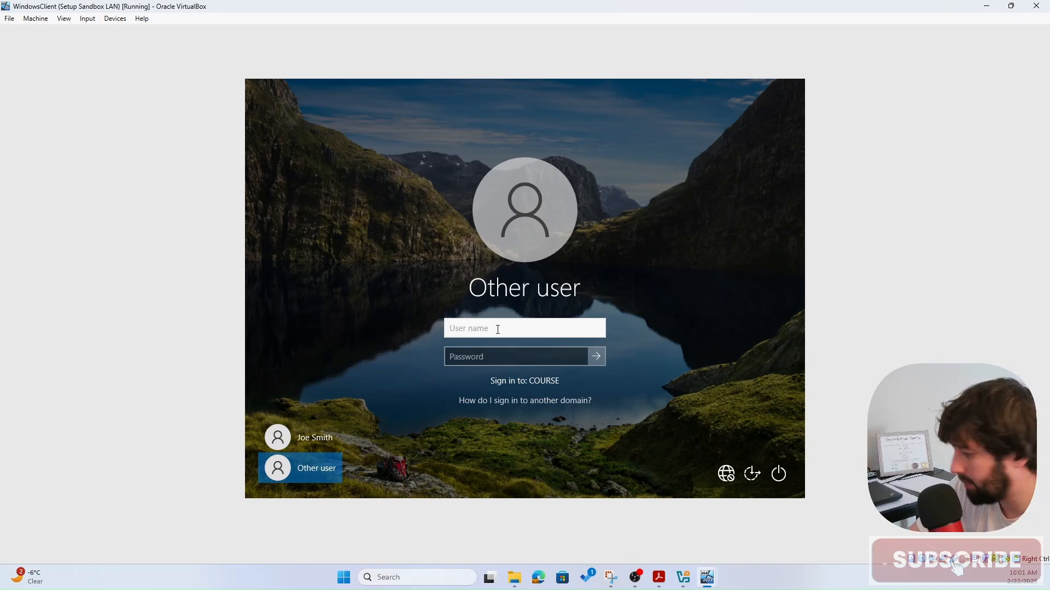
{"action": "type", "text": "mma"}
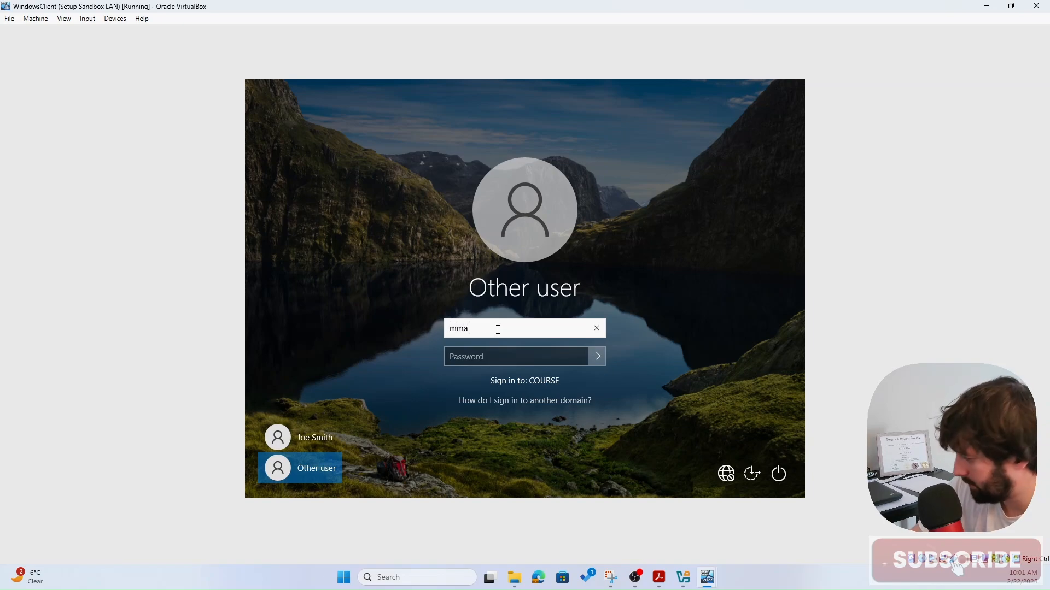
{"action": "type", "text": "ha"}
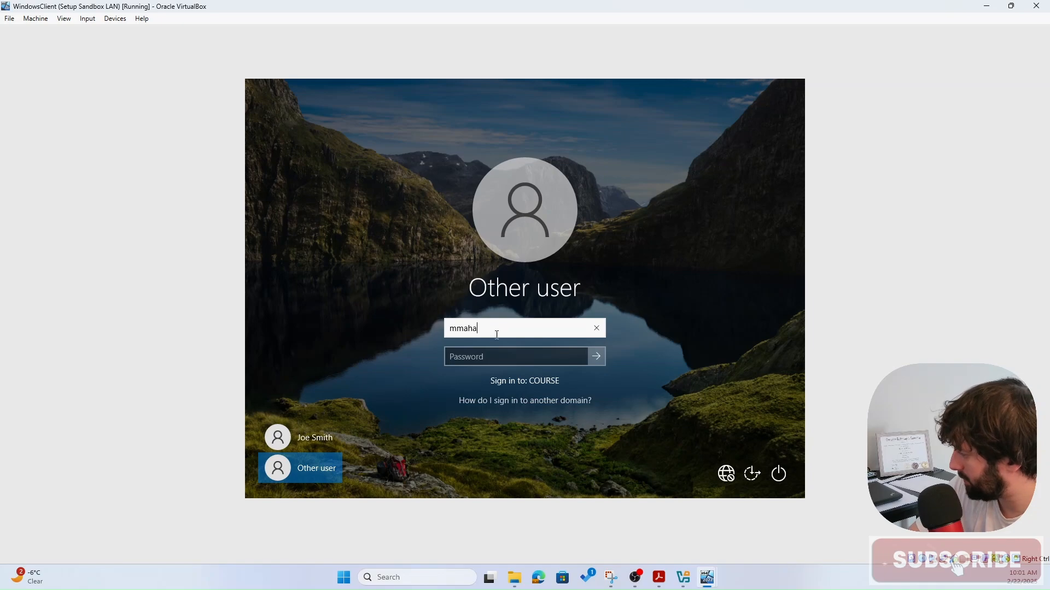
{"action": "left_click", "coordinate": [487, 353]}
{"action": "type", "text": "***"}
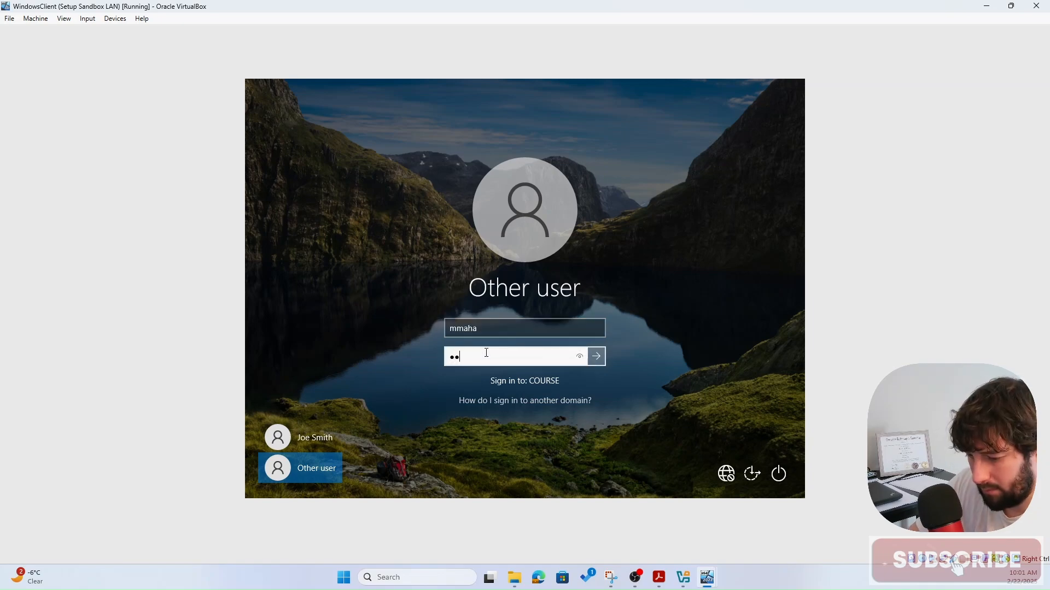
{"action": "type", "text": "********"}
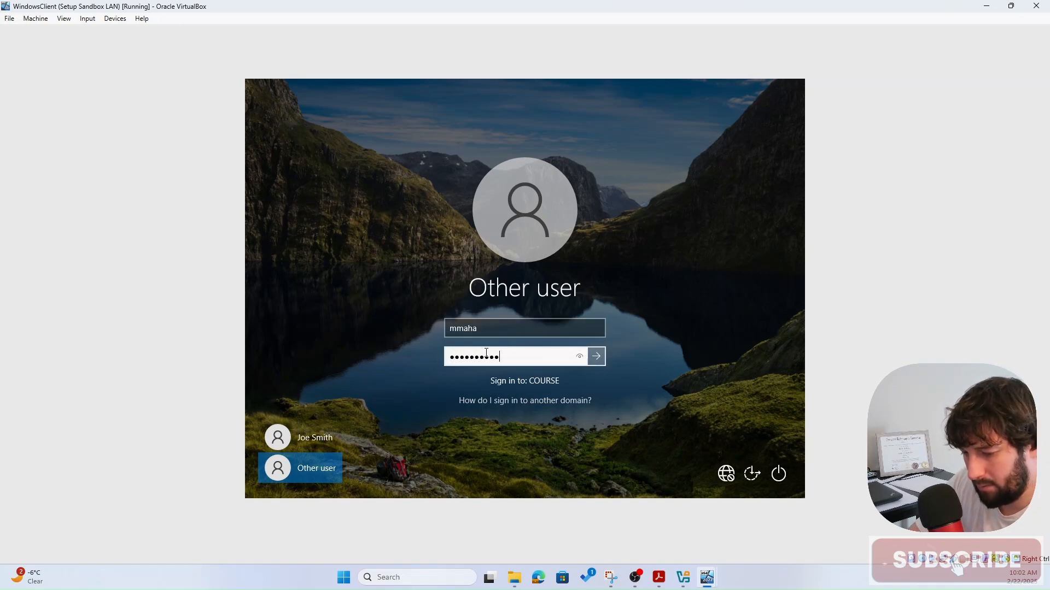
{"action": "key", "text": "Return"}
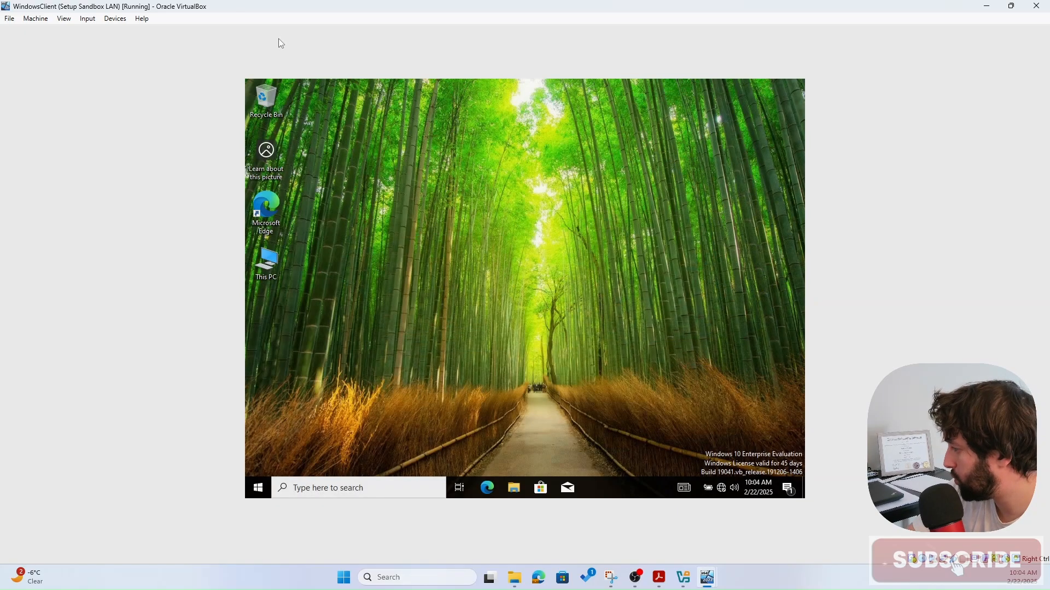
- Open This PC on the client and the mapped X: drive, which is still empty
{"action": "left_click", "coordinate": [258, 485]}
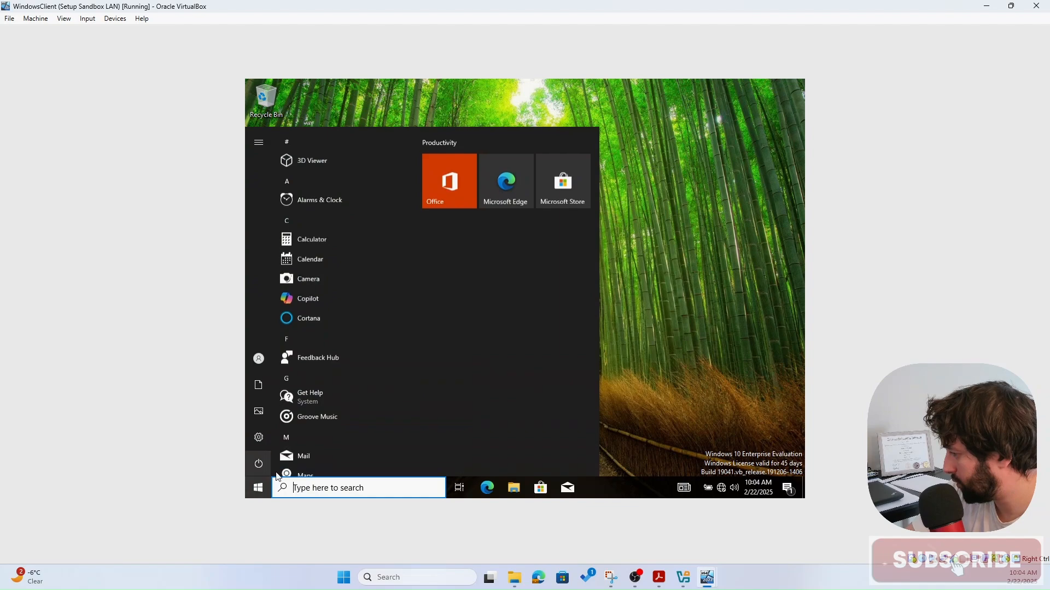
{"action": "left_click", "coordinate": [702, 222]}
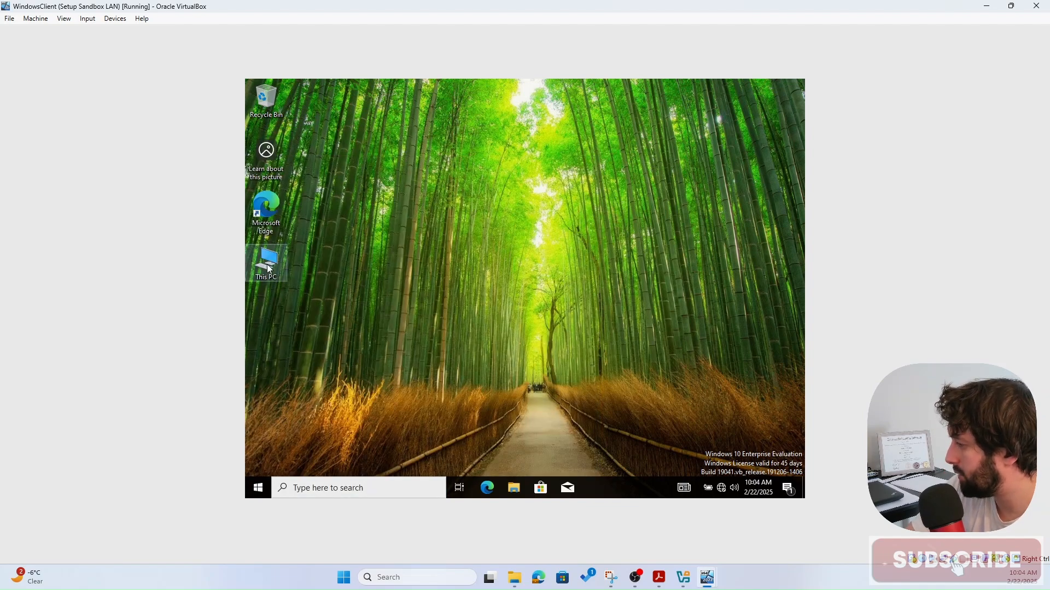
{"action": "double_click", "coordinate": [267, 264]}
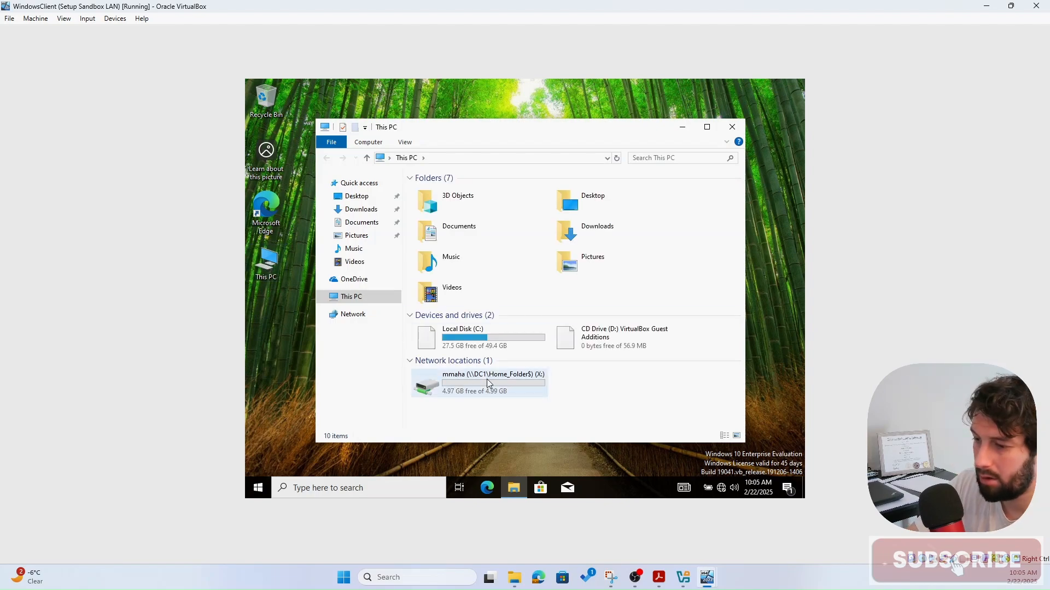
{"action": "double_click", "coordinate": [470, 376]}
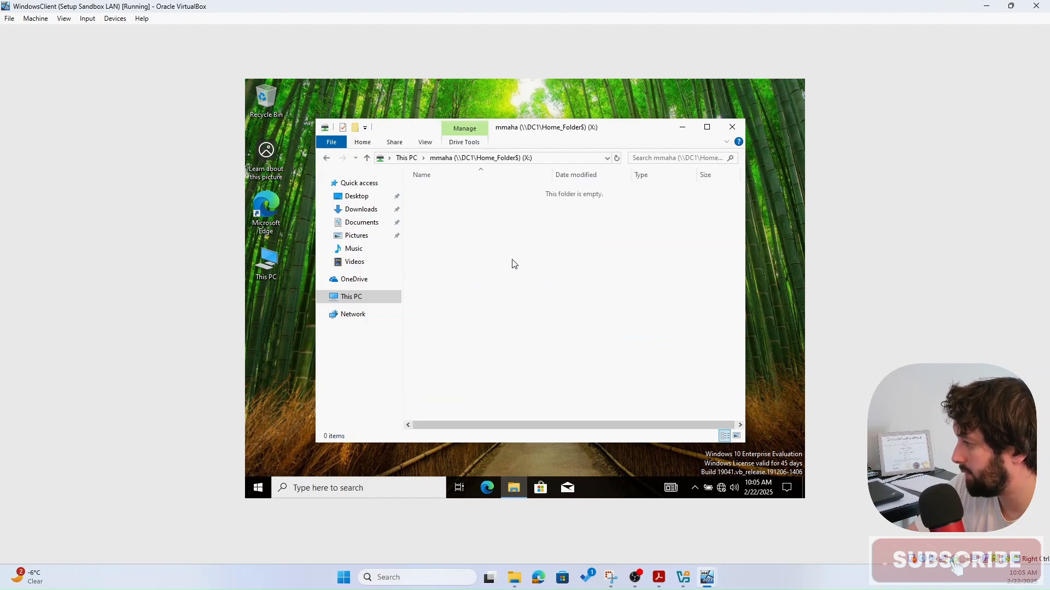
- Create a new text document named TEst in the X: home folder
{"action": "right_click", "coordinate": [494, 241]}
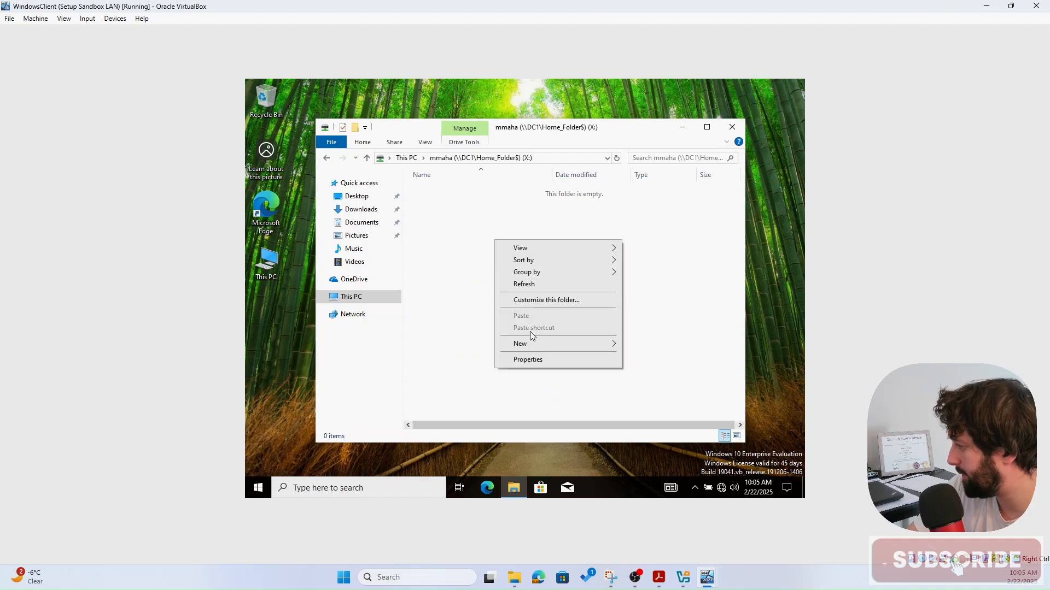
{"action": "mouse_move", "coordinate": [583, 344]}
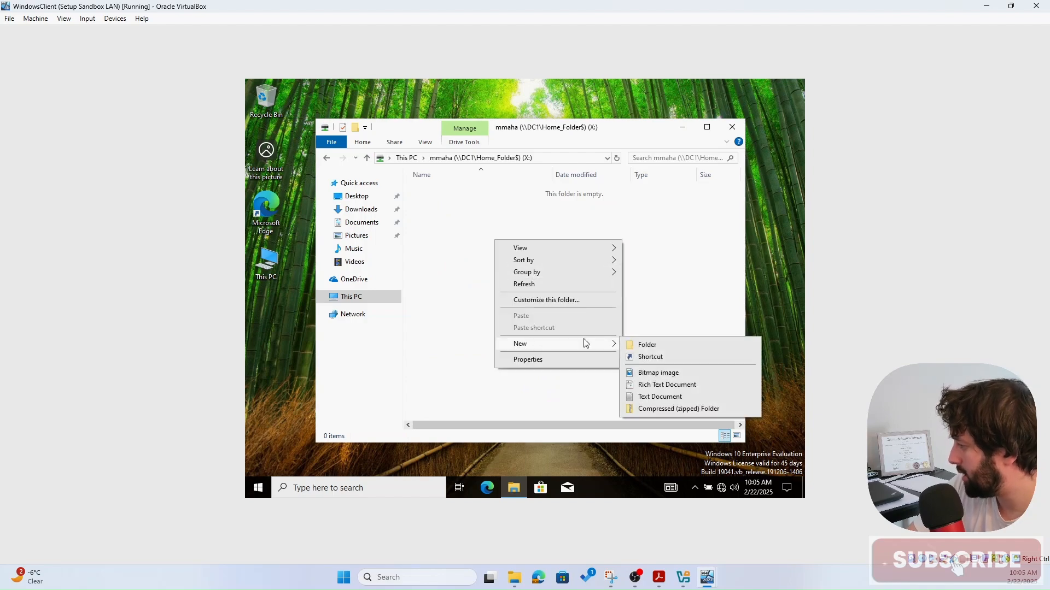
{"action": "left_click", "coordinate": [658, 397]}
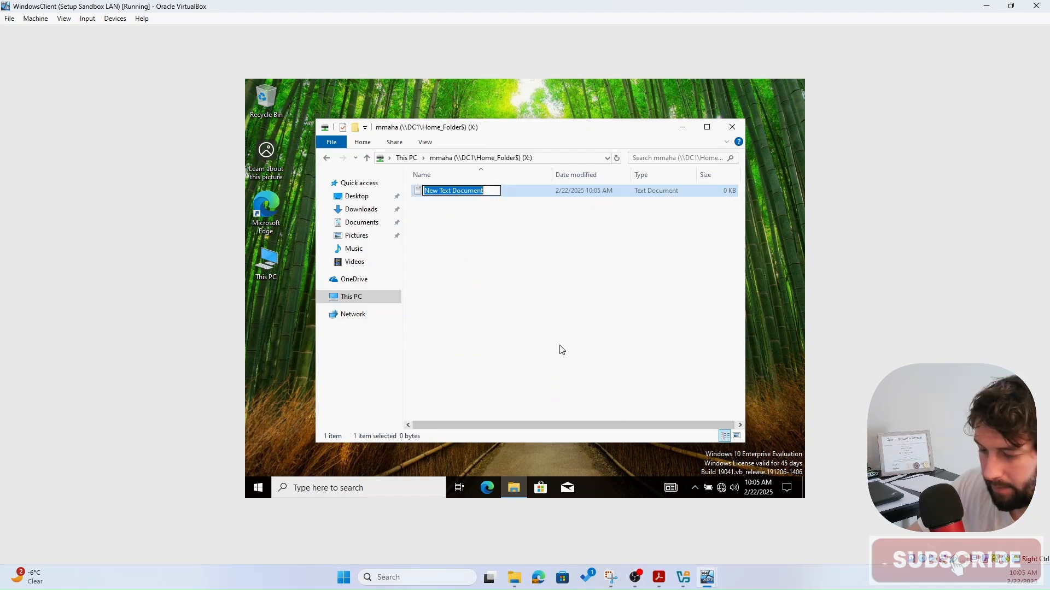
{"action": "type", "text": "TEst"}
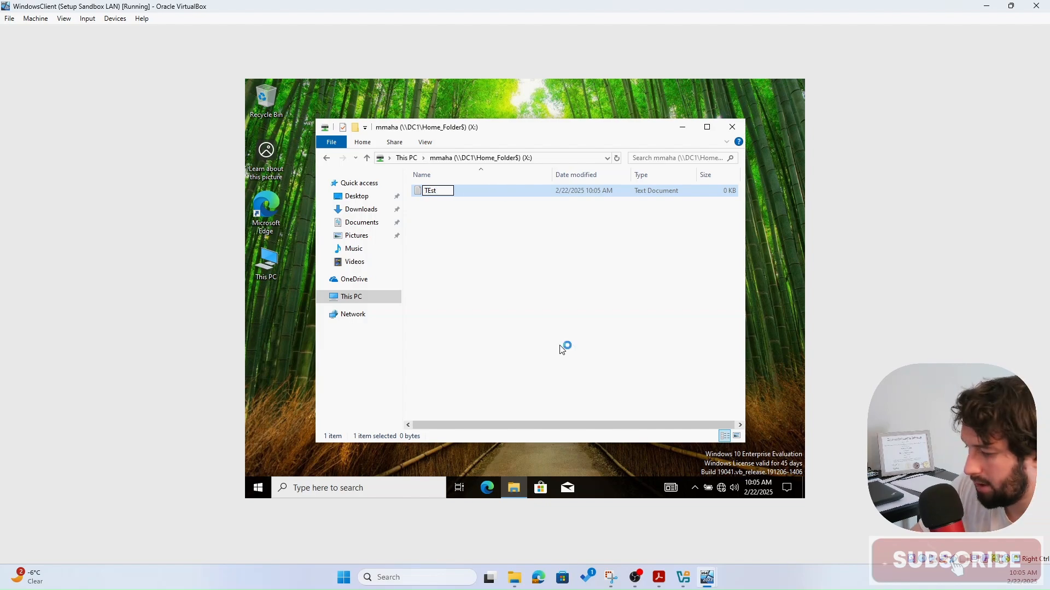
{"action": "key", "text": "Return"}
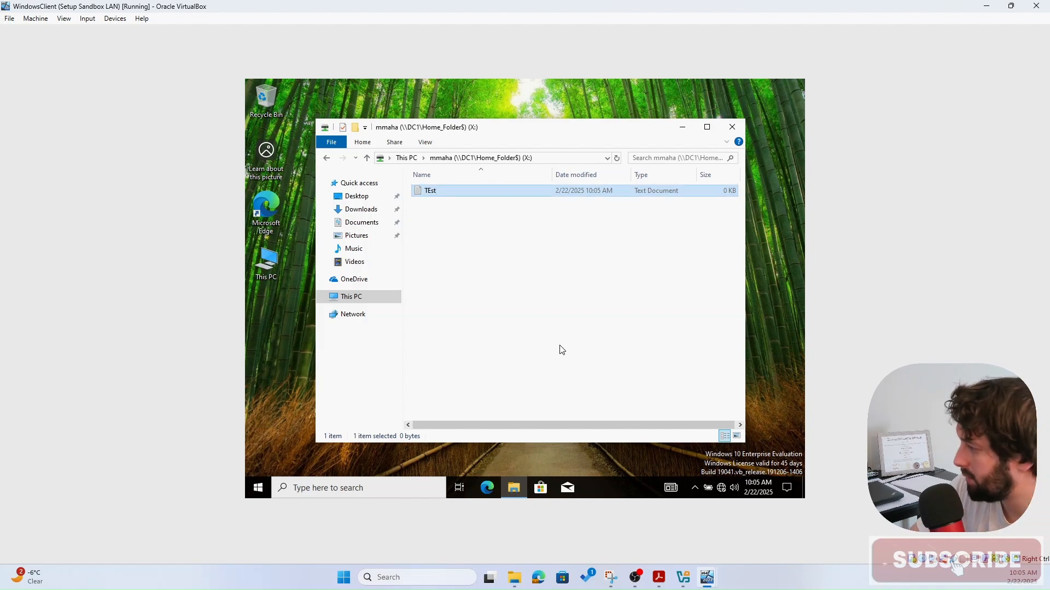
- Write Hello World in TEst and save it
{"action": "double_click", "coordinate": [448, 197]}
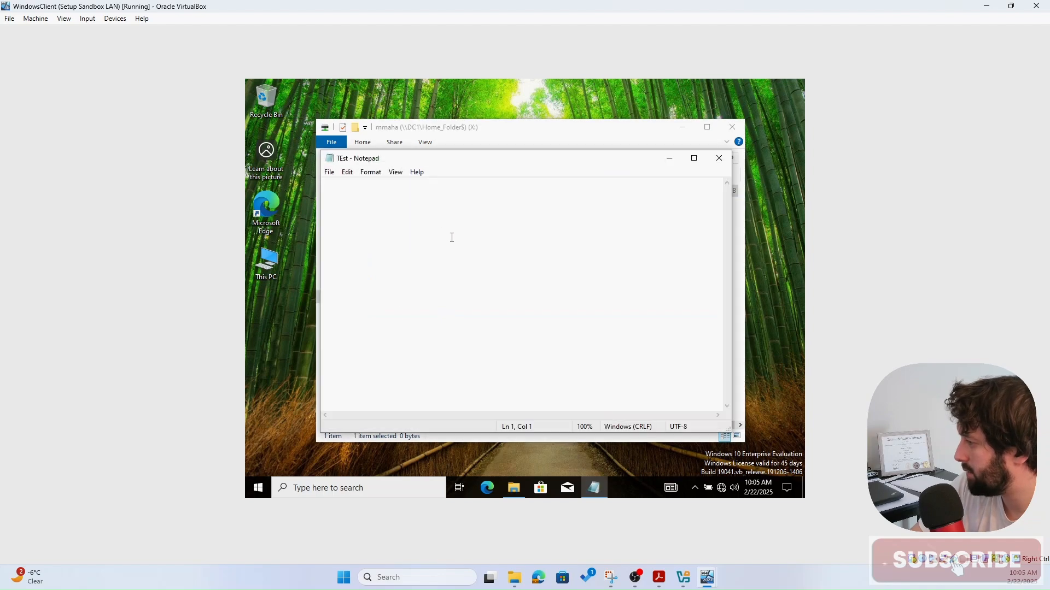
{"action": "type", "text": "Hellow"}
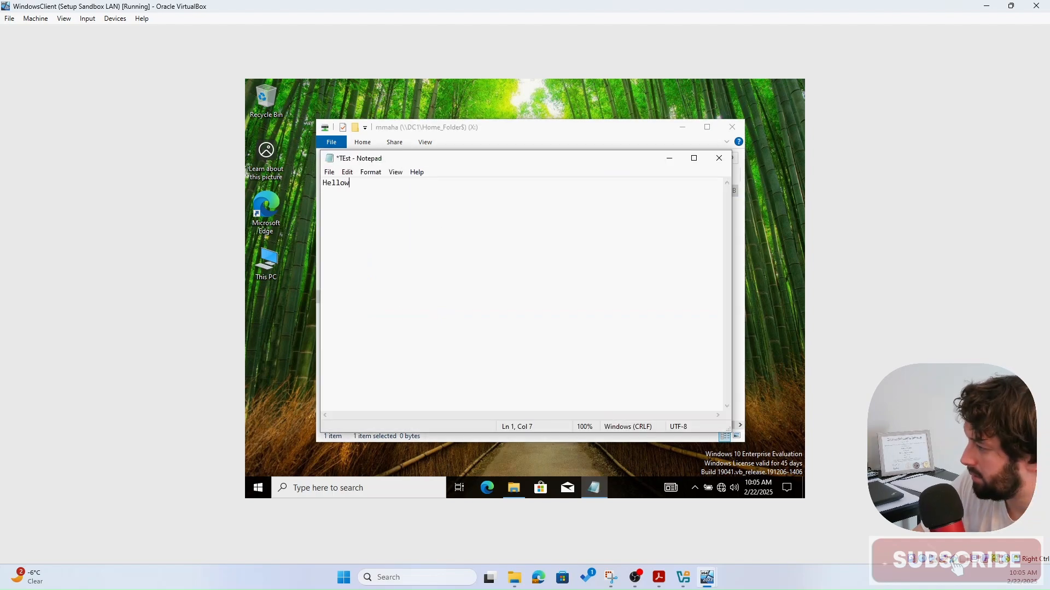
{"action": "type", "text": "World"}
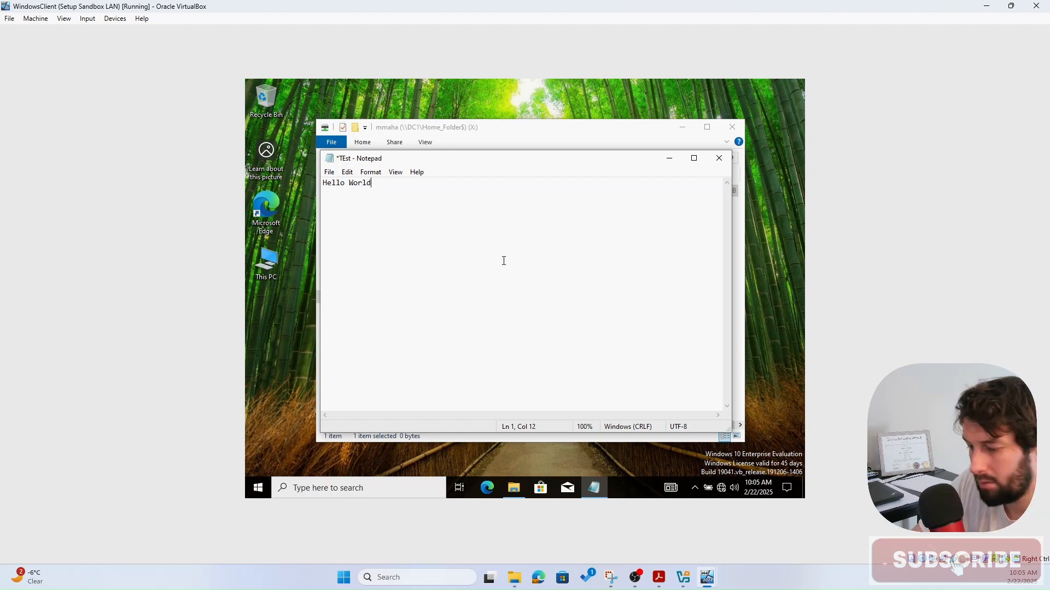
{"action": "key", "text": "ctrl+s"}
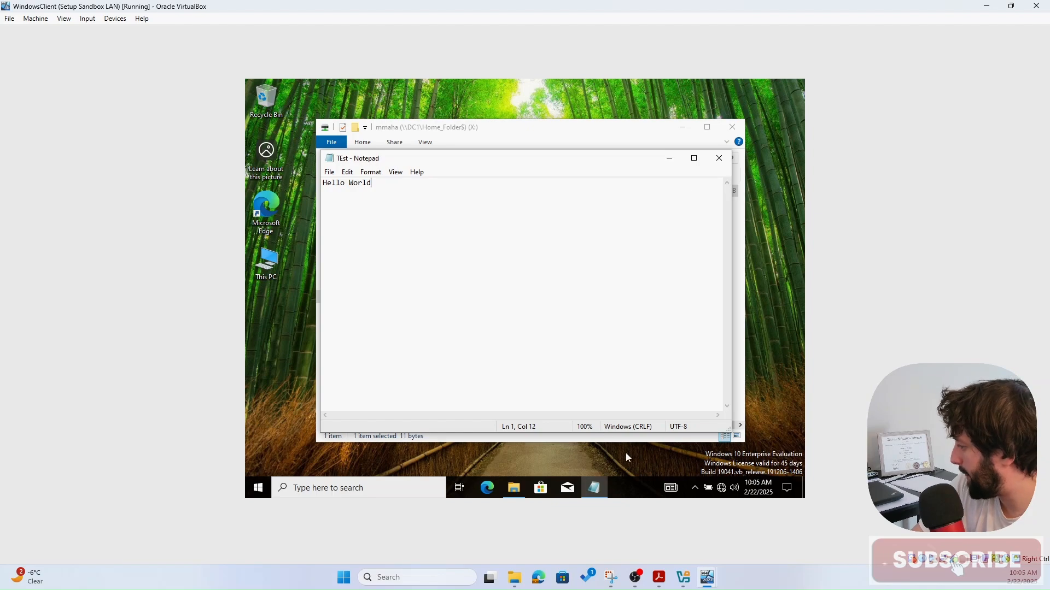
- On the Server2022 VM, browse Home_Directories (E:) > Home_Folder to the user's home folder
{"action": "mouse_move", "coordinate": [705, 584]}
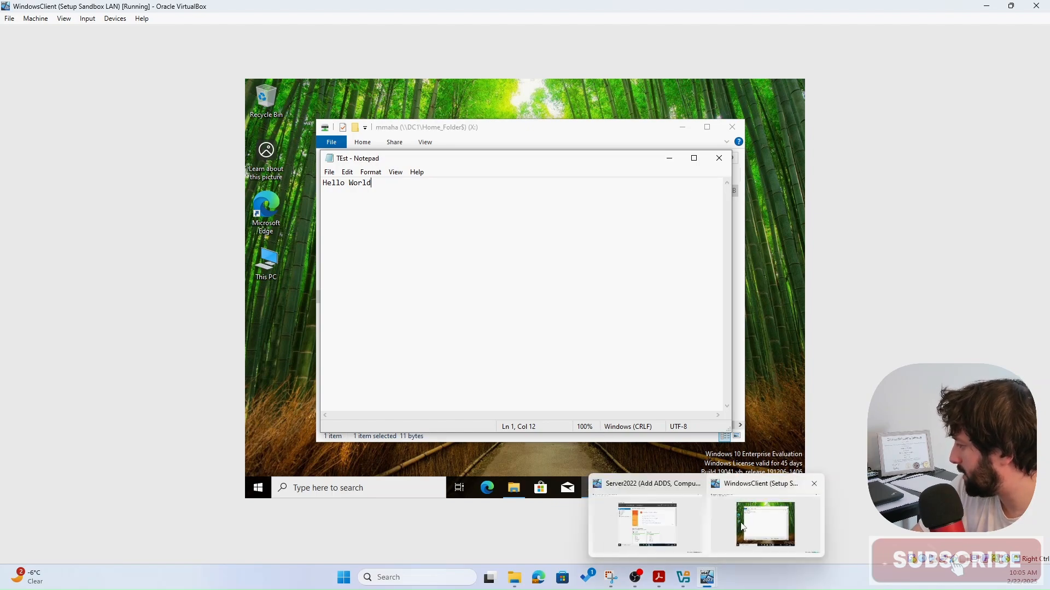
{"action": "left_click", "coordinate": [665, 539]}
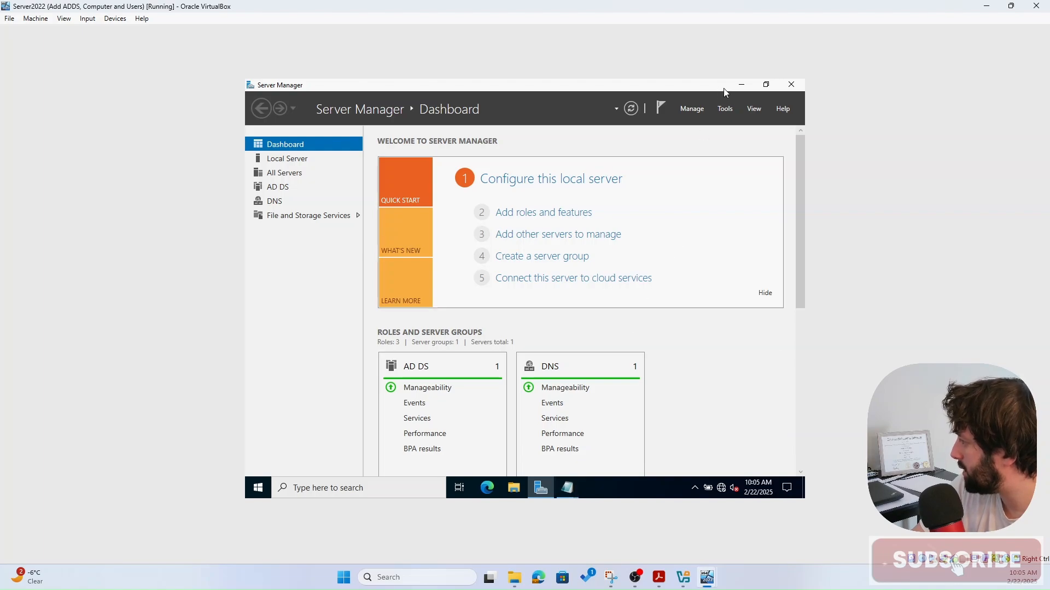
{"action": "left_click", "coordinate": [738, 86]}
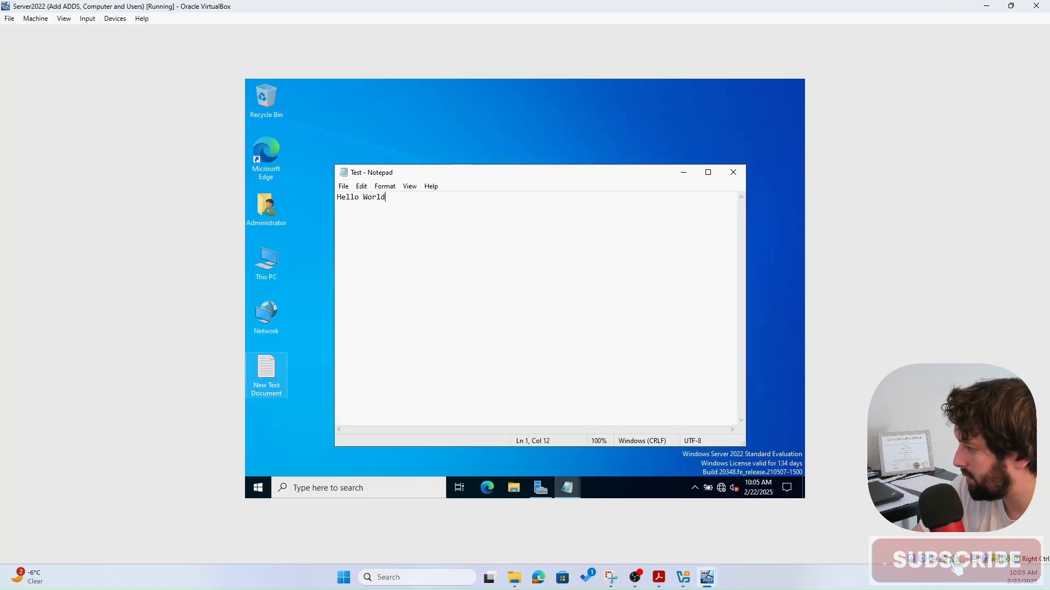
{"action": "left_click", "coordinate": [733, 172]}
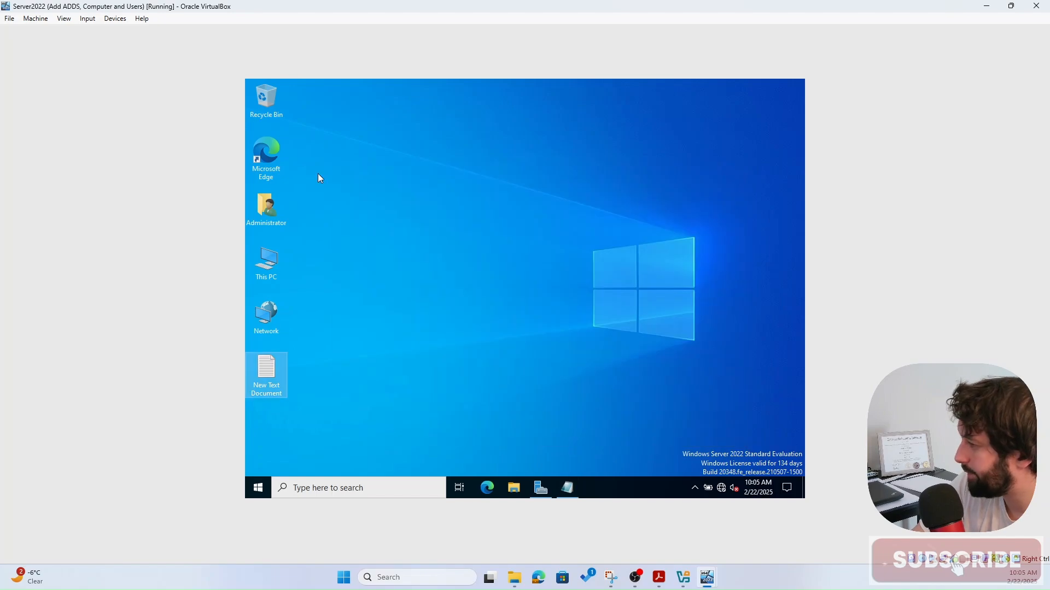
{"action": "double_click", "coordinate": [267, 262]}
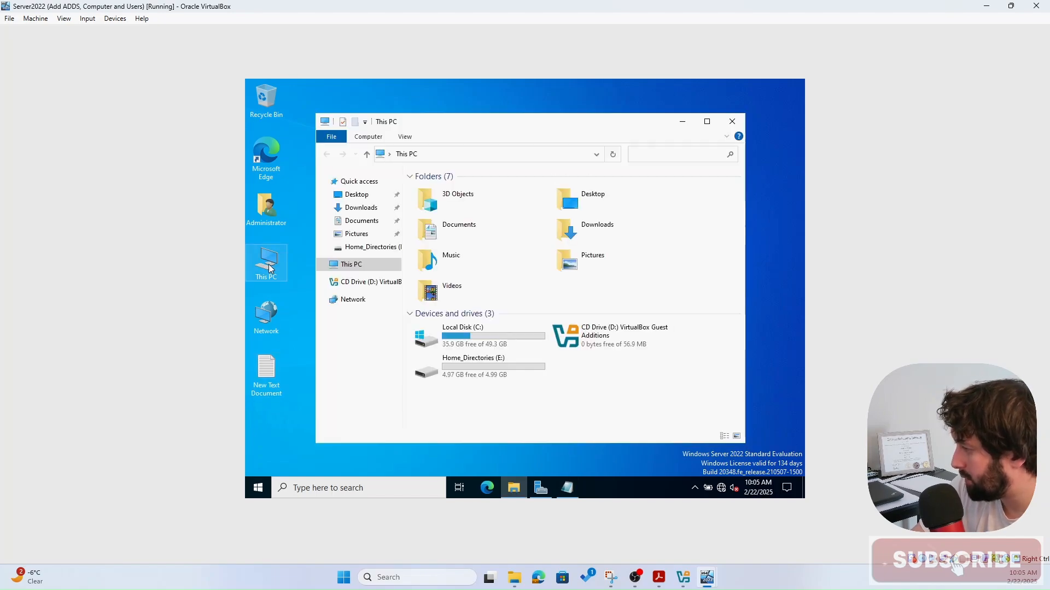
{"action": "double_click", "coordinate": [494, 372]}
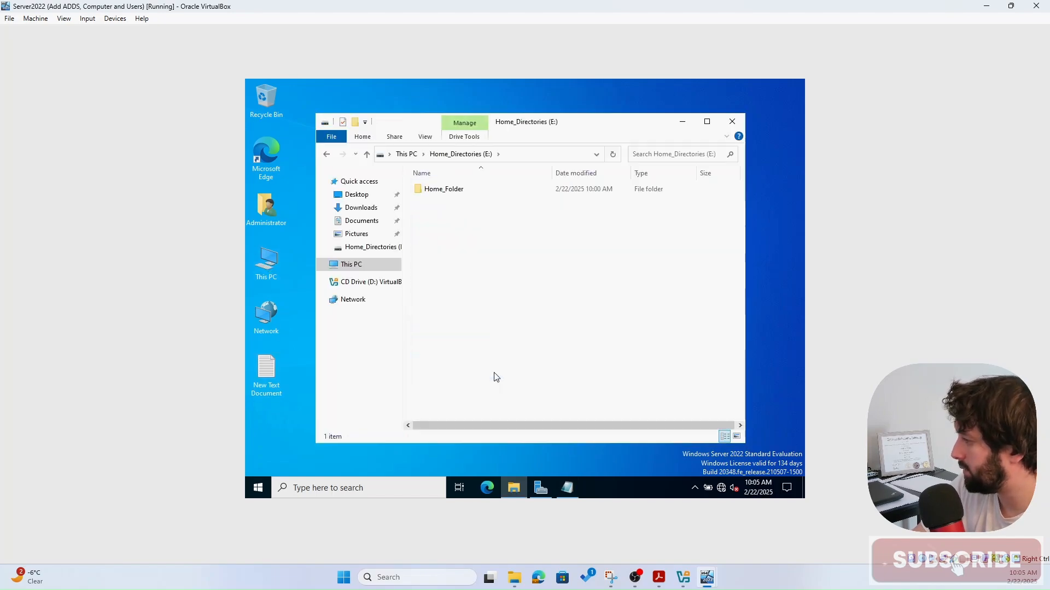
{"action": "double_click", "coordinate": [444, 189]}
{"action": "left_click", "coordinate": [445, 202]}
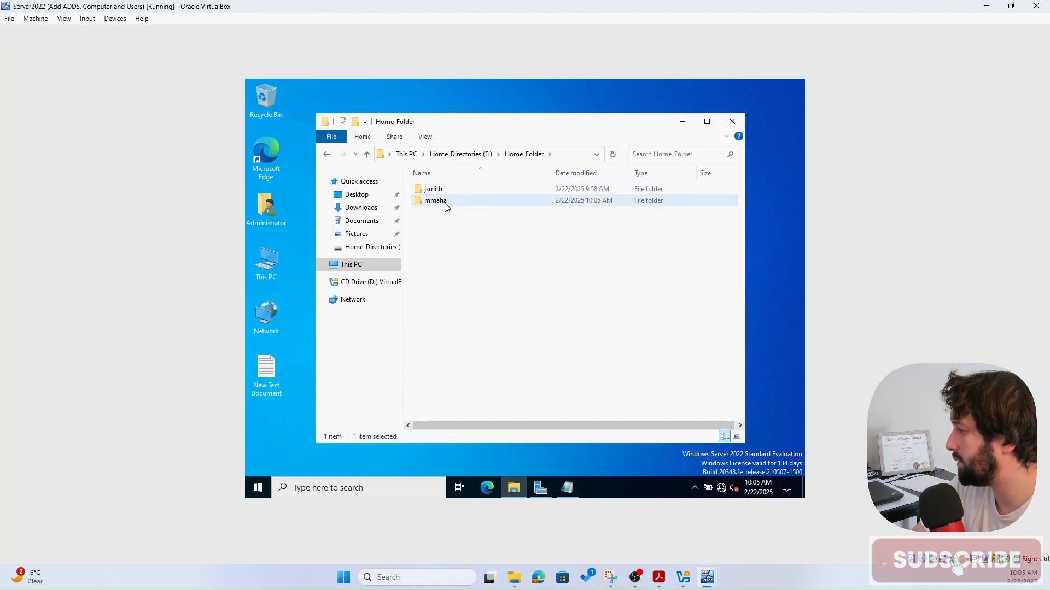
{"action": "double_click", "coordinate": [445, 202]}
- Add a line reading Hi to TEst, save it, and close Notepad
{"action": "double_click", "coordinate": [431, 190]}
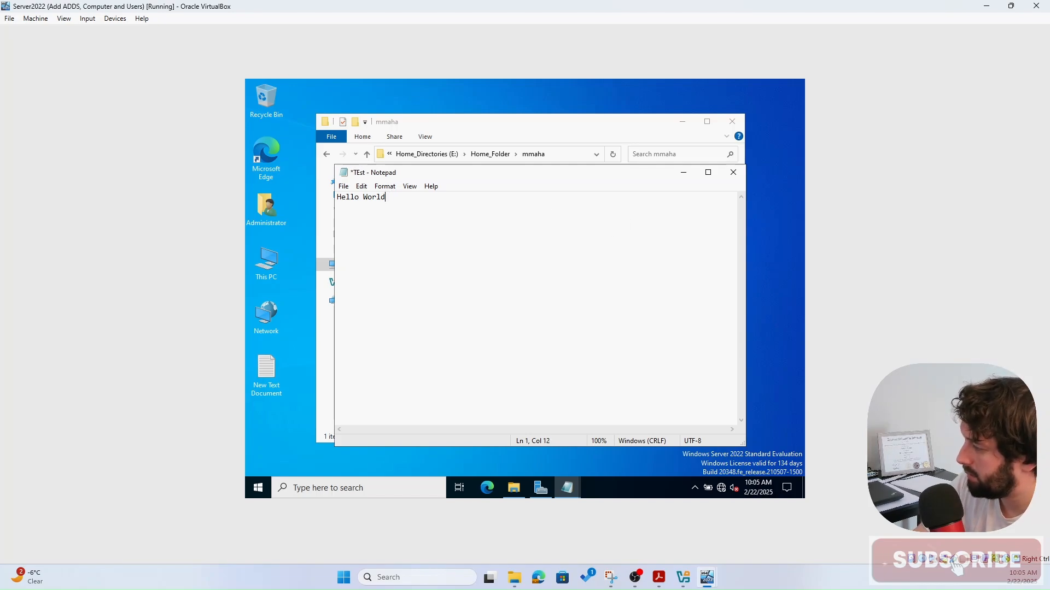
{"action": "type", "text": "HI"}
{"action": "key", "text": "BackSpace"}
{"action": "type", "text": "i"}
{"action": "key", "text": "ctrl+s"}
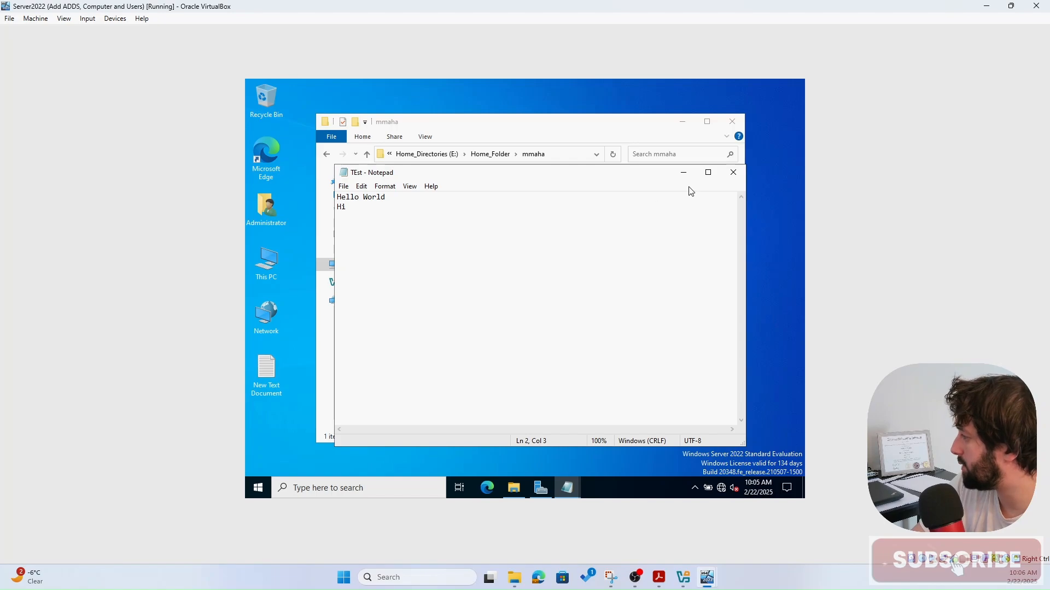
{"action": "left_click", "coordinate": [734, 172]}
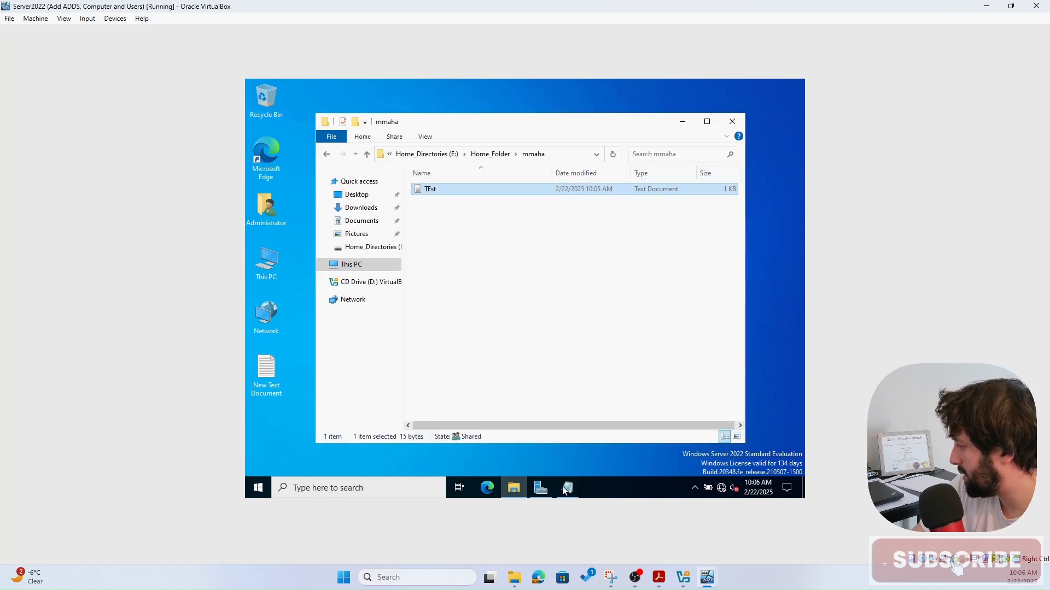
- Back on the WindowsClient VM, close the stale copy of TEst
{"action": "left_click", "coordinate": [731, 121]}
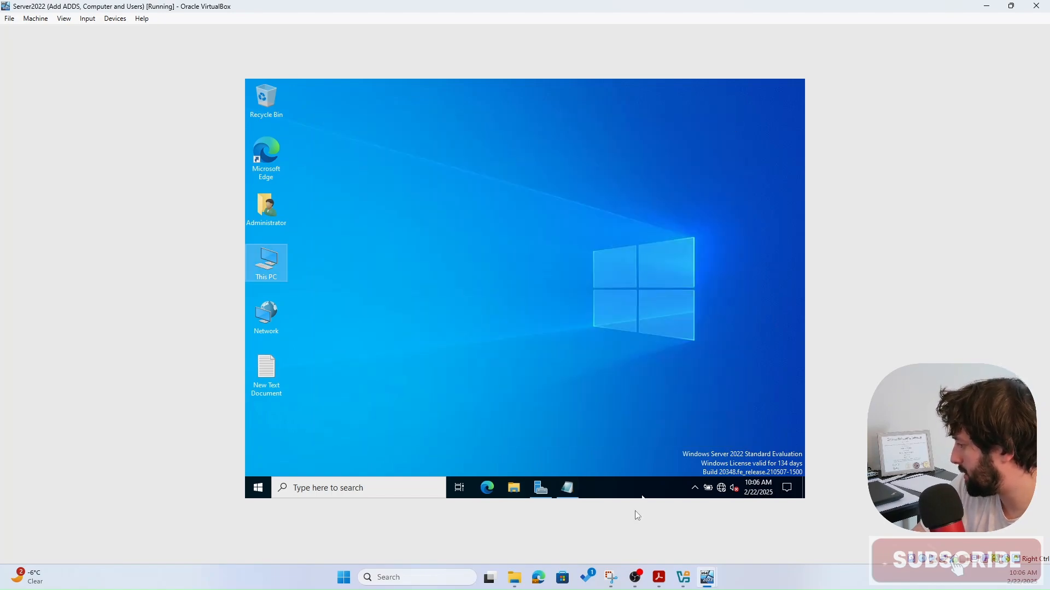
{"action": "mouse_move", "coordinate": [705, 580]}
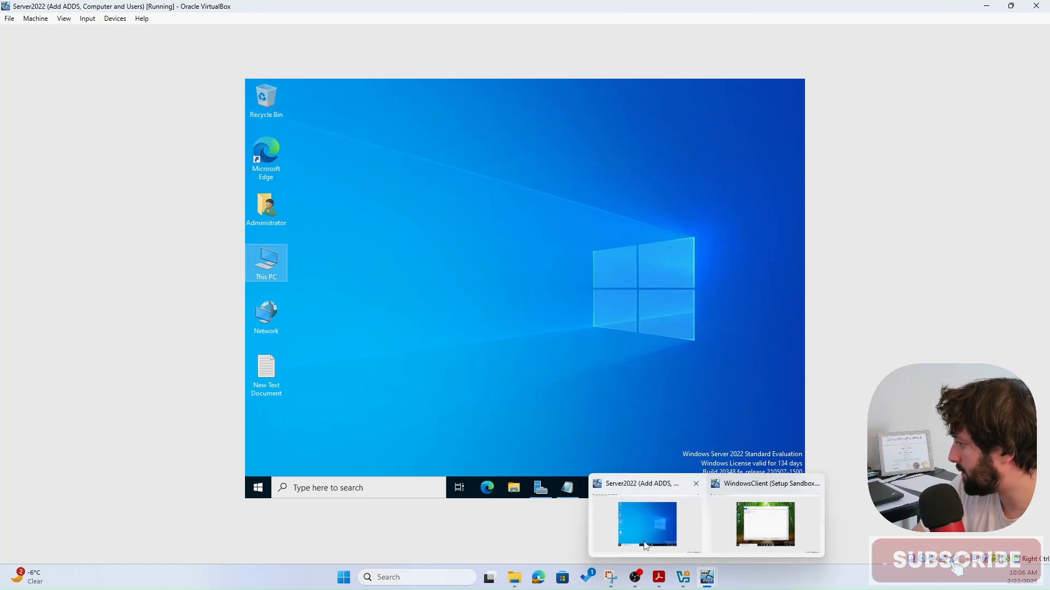
{"action": "left_click", "coordinate": [733, 522]}
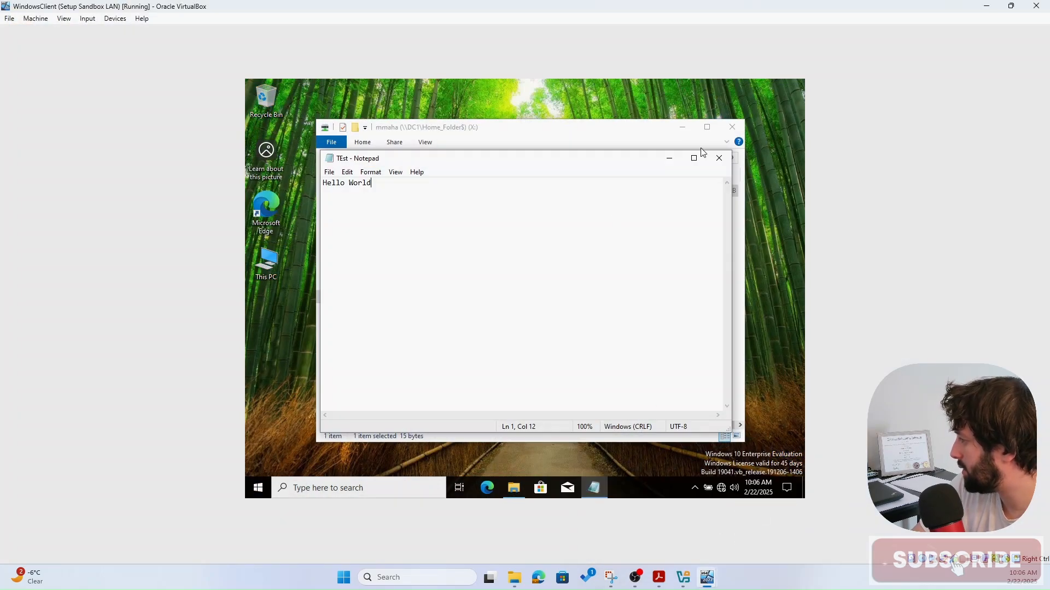
{"action": "left_click", "coordinate": [719, 157]}
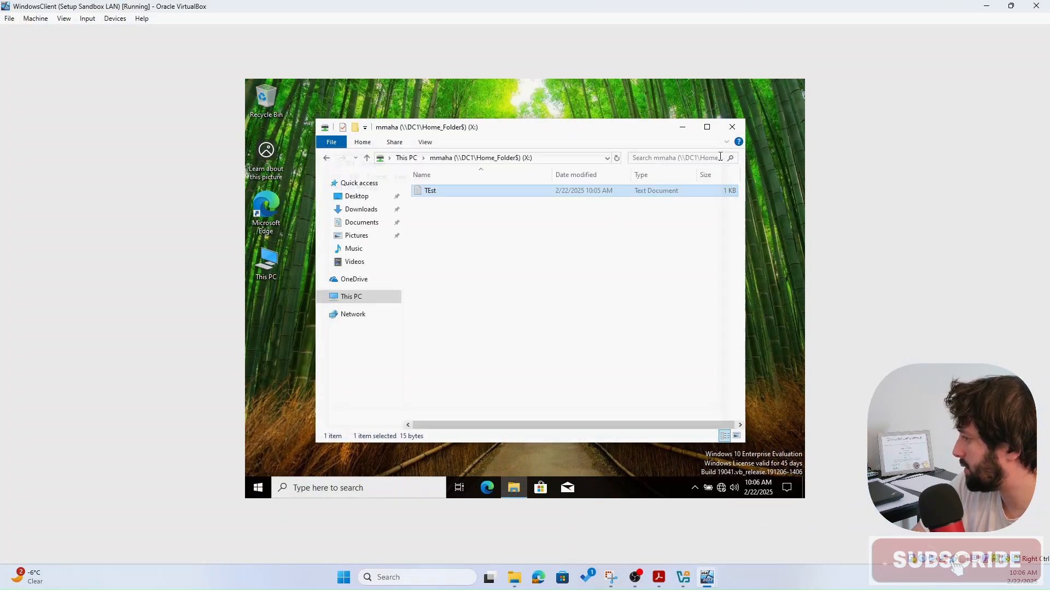
- Reopen TEst from X:, confirm the Hi line is there, and close it
{"action": "double_click", "coordinate": [471, 196]}
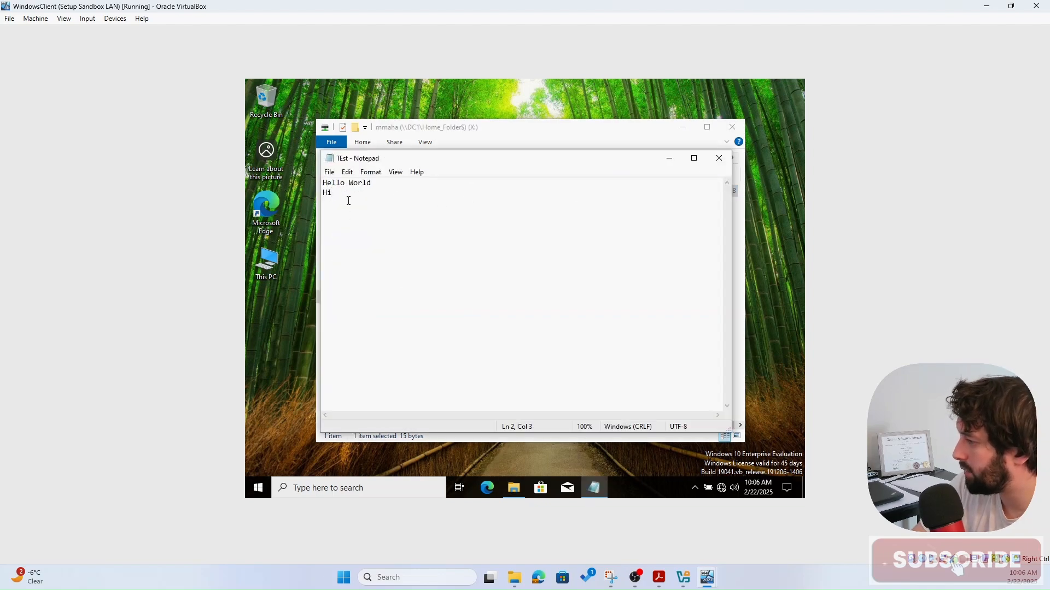
{"action": "left_click", "coordinate": [437, 243]}
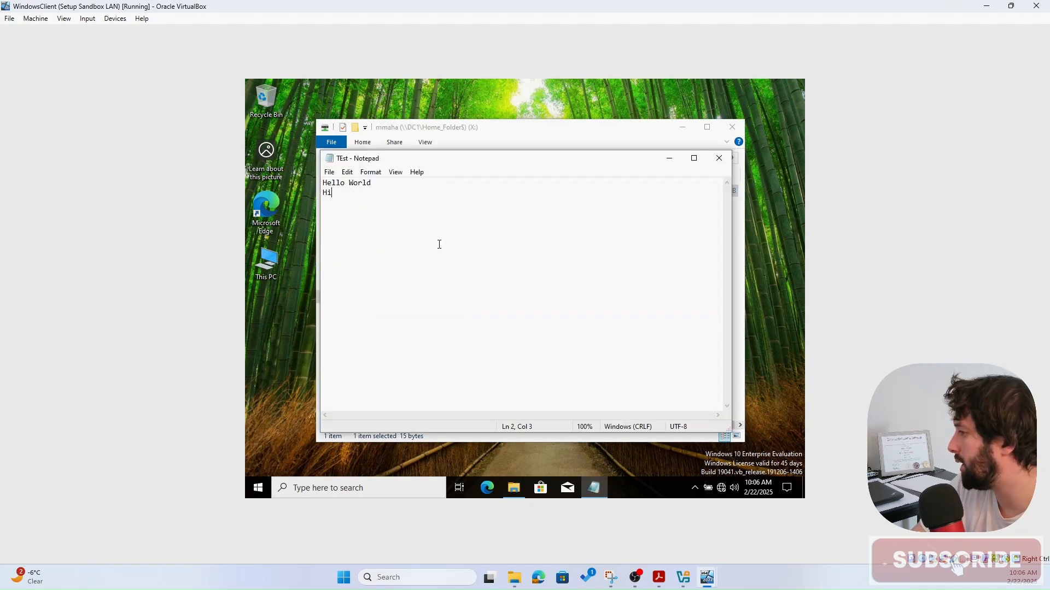
{"action": "left_click", "coordinate": [720, 160]}
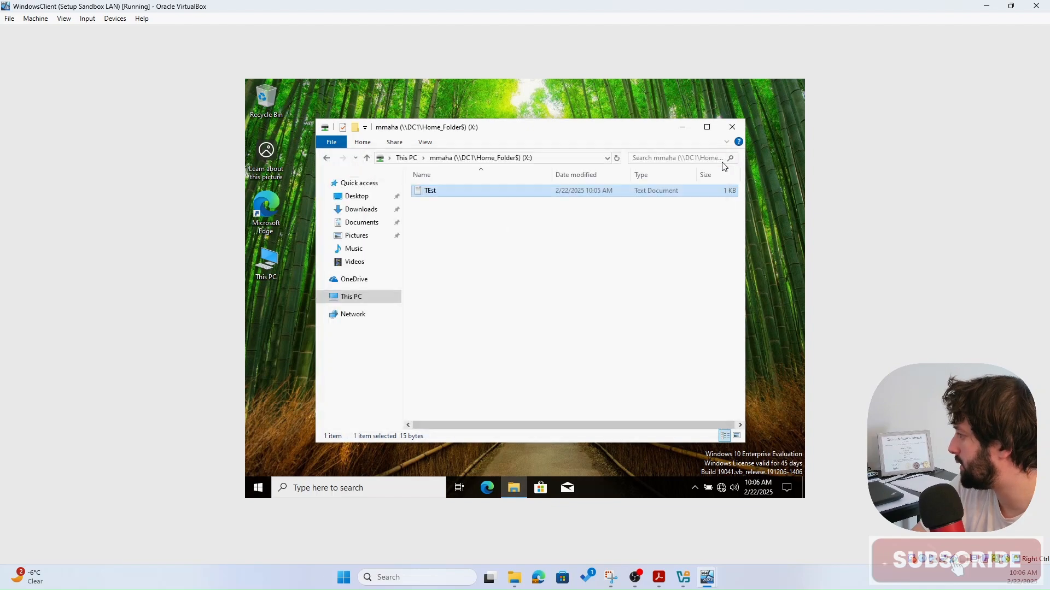
{"action": "left_click", "coordinate": [500, 295]}
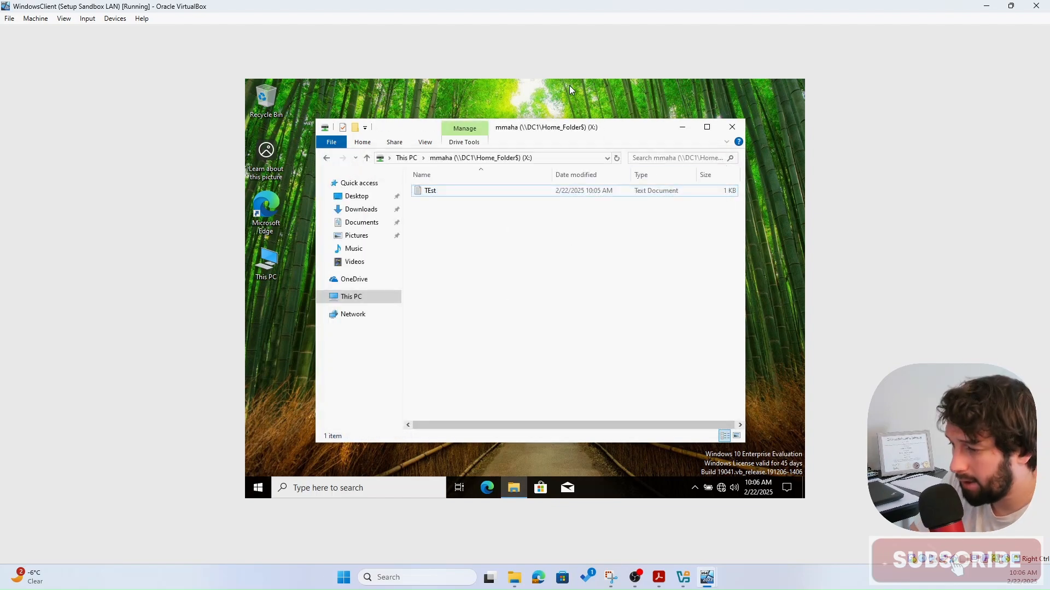